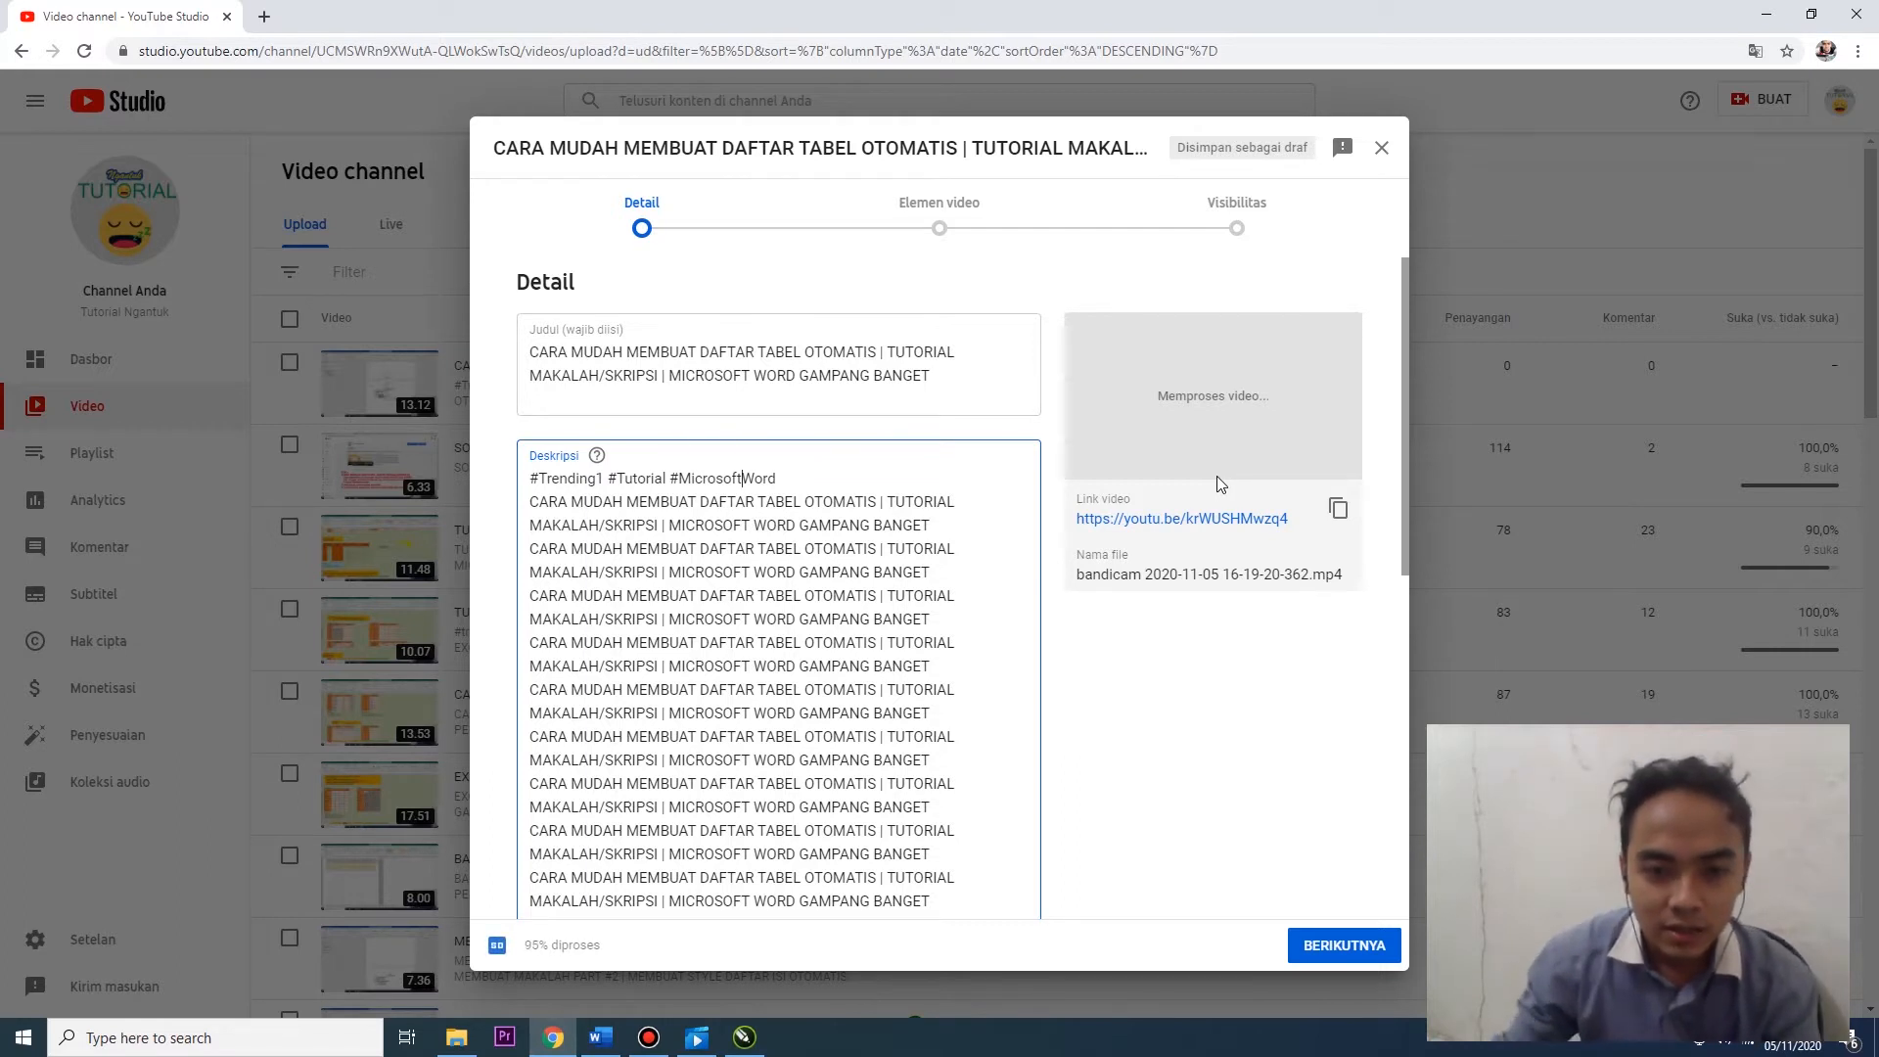
Switch to the MAKALAH.docx document in Word and update the entire table of contents under DAFTAR ISI
left_click(615, 1030)
scroll(773, 646, "up", 3)
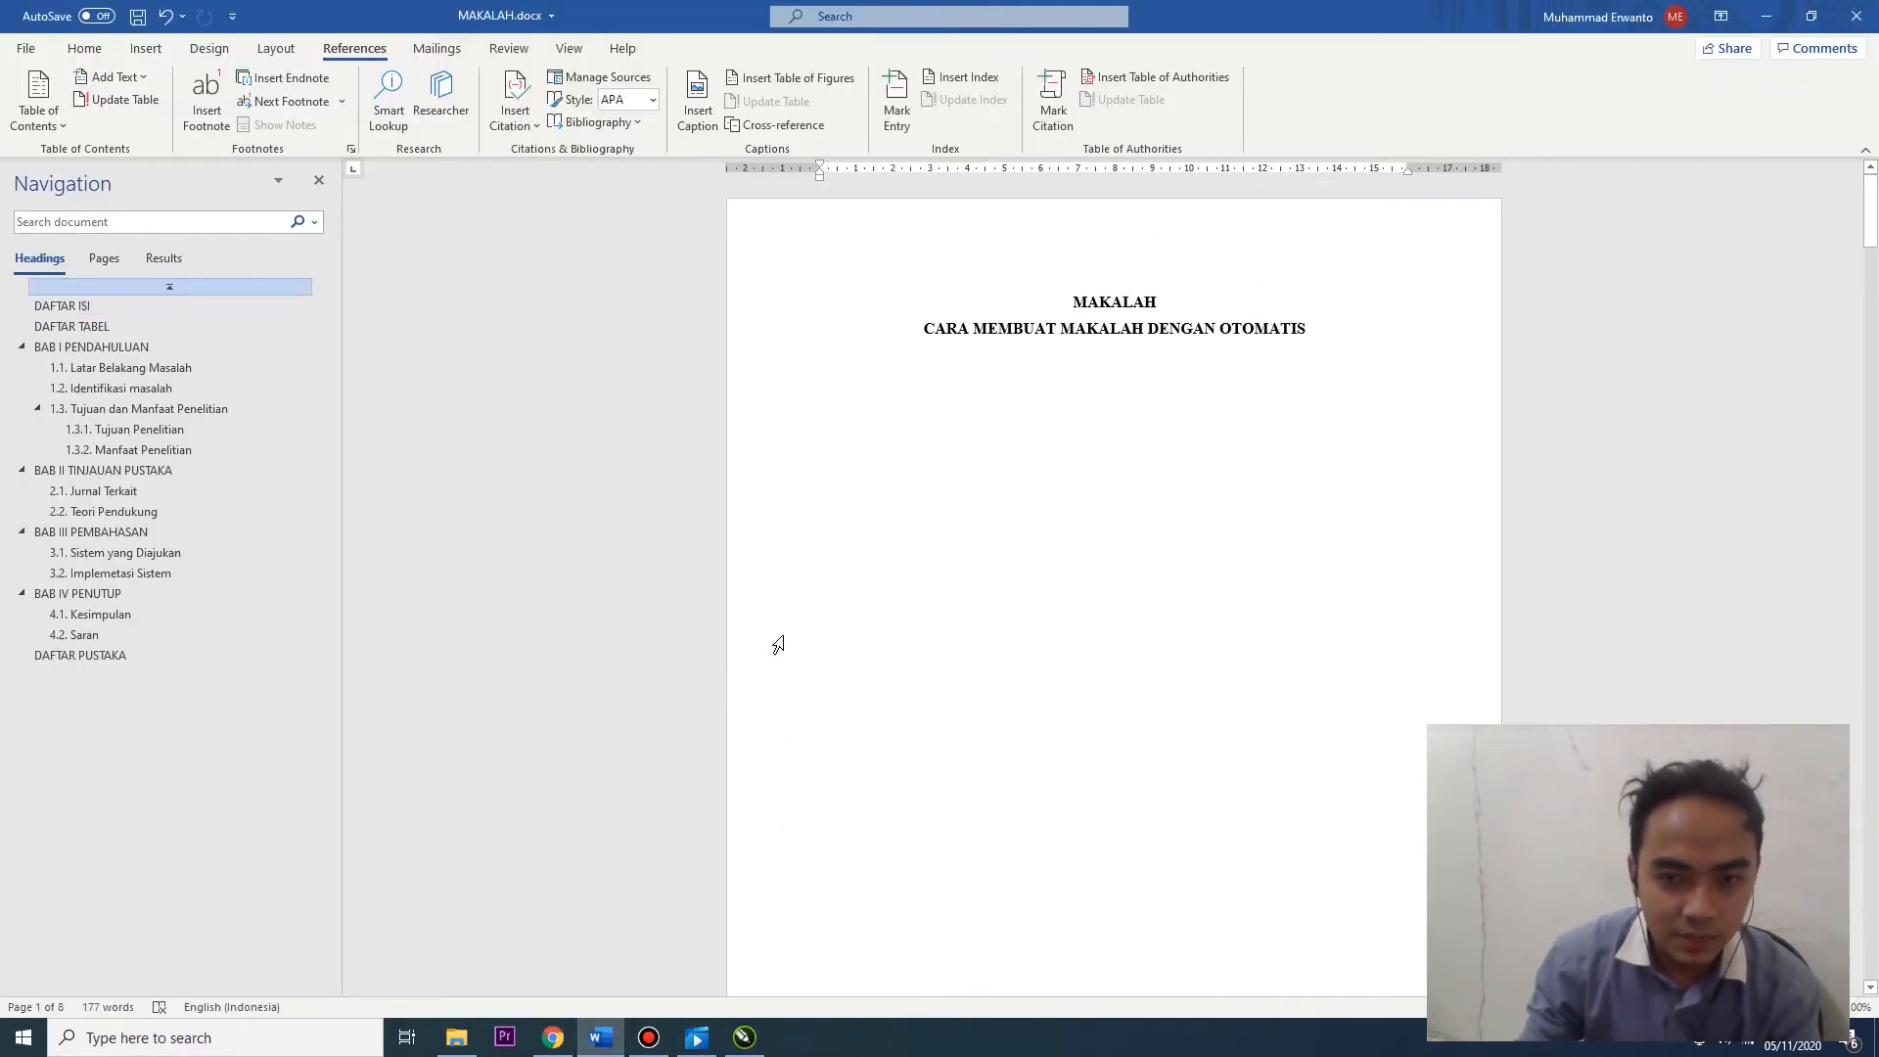
scroll(778, 644, "down", 10)
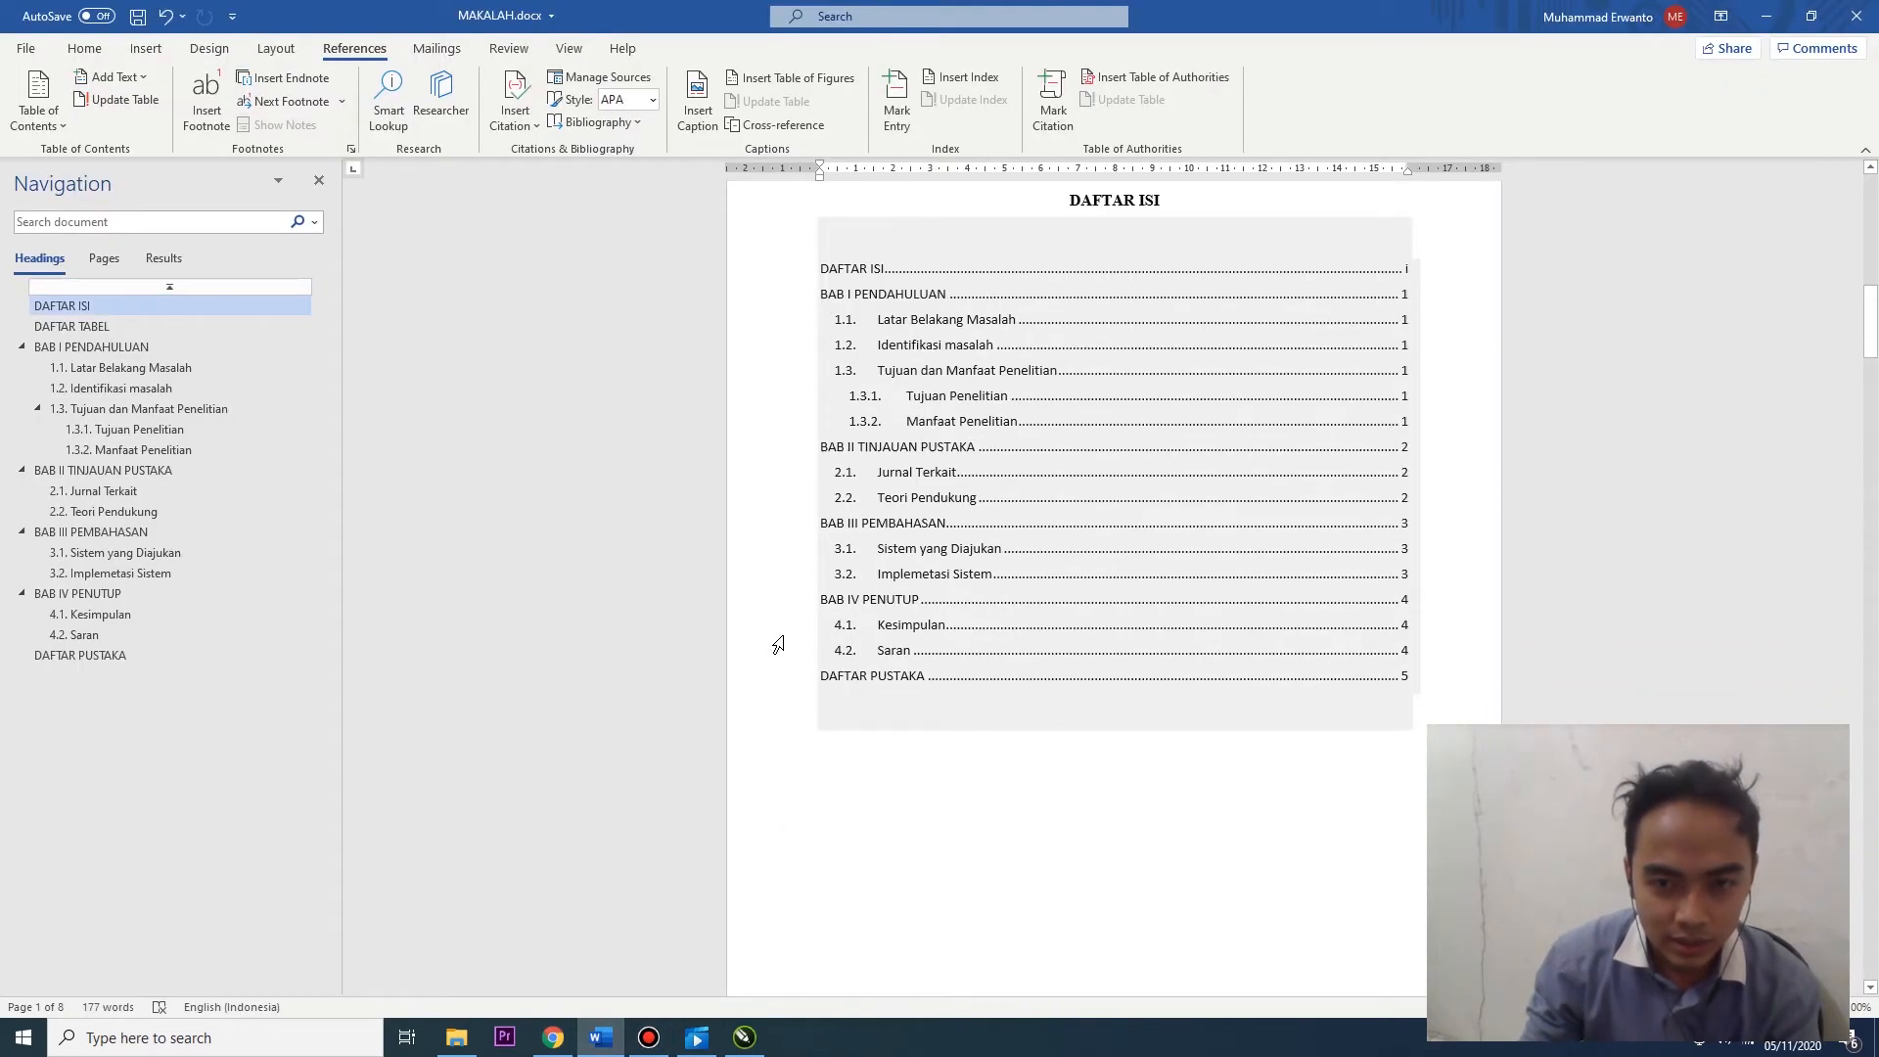
left_click(946, 340)
left_click(913, 203)
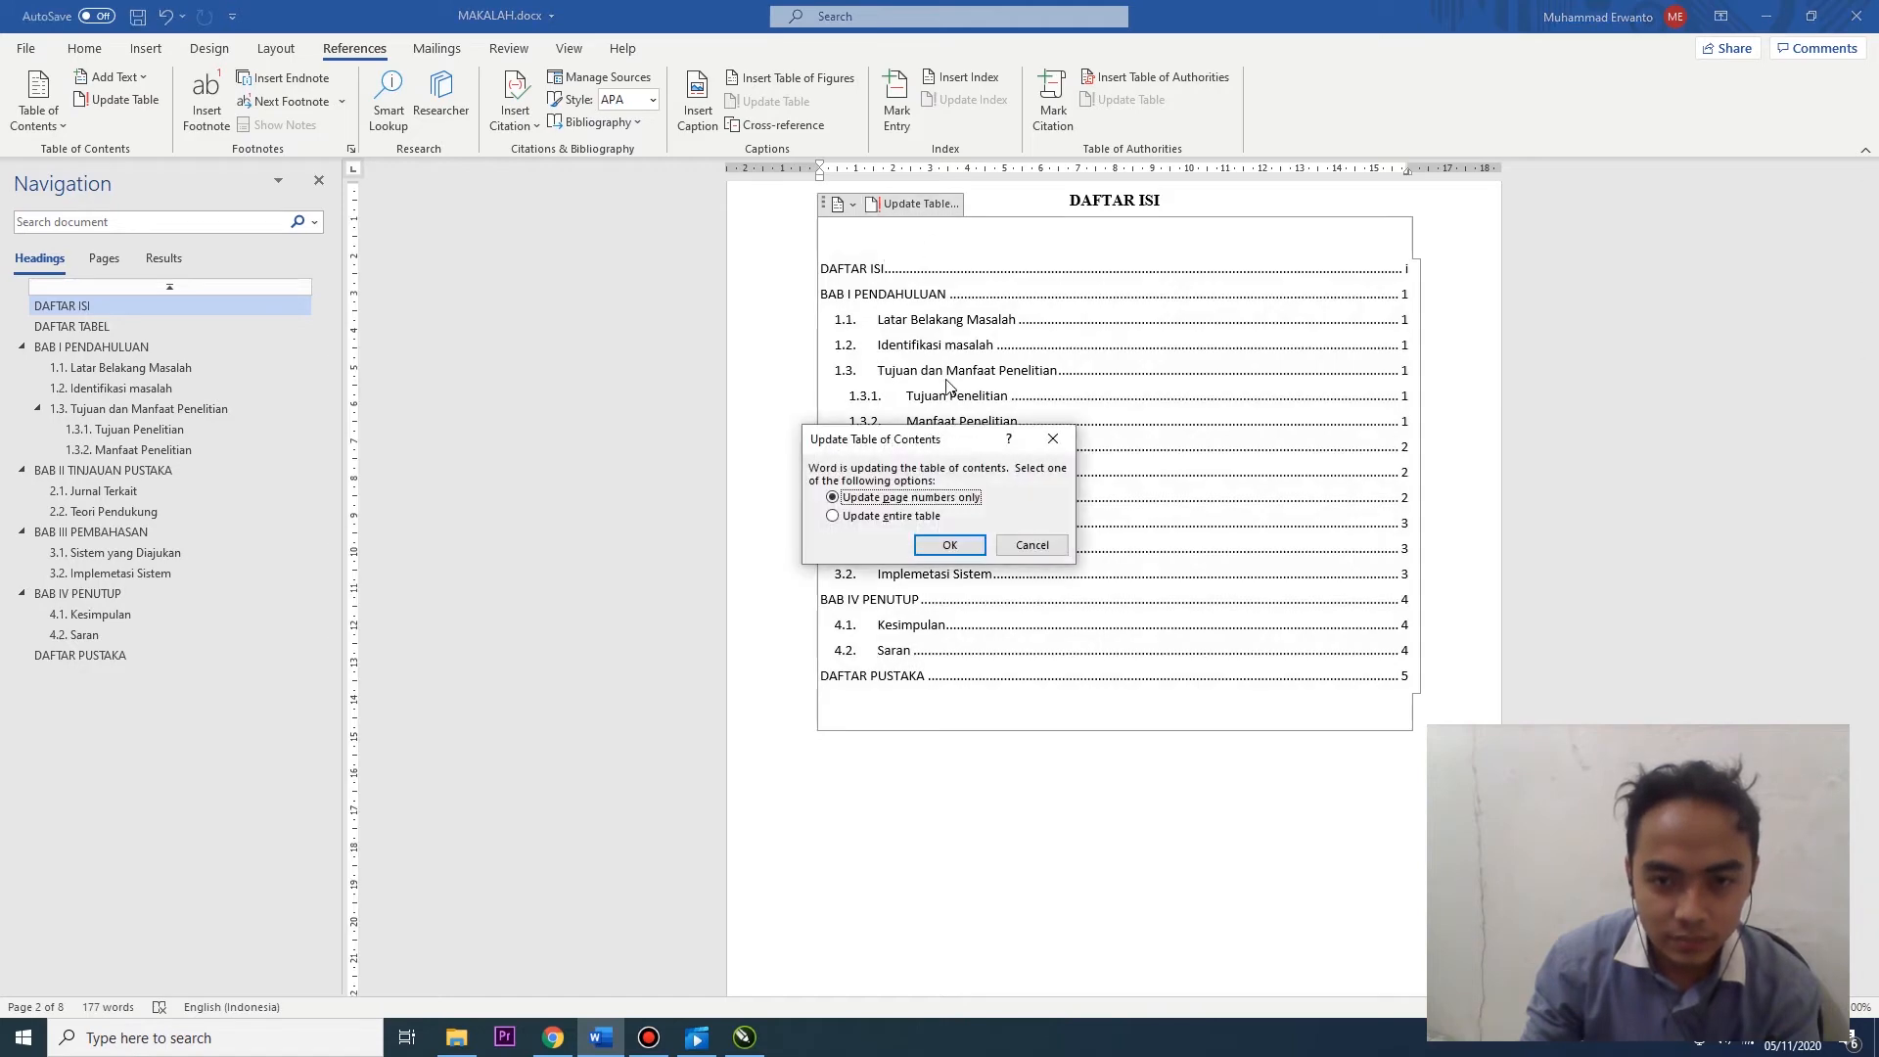
left_click(892, 516)
left_click(950, 545)
Add an empty line below the heading 2.2. Teori Pendukung in BAB II
scroll(1075, 645, "down", 3)
scroll(999, 654, "down", 15)
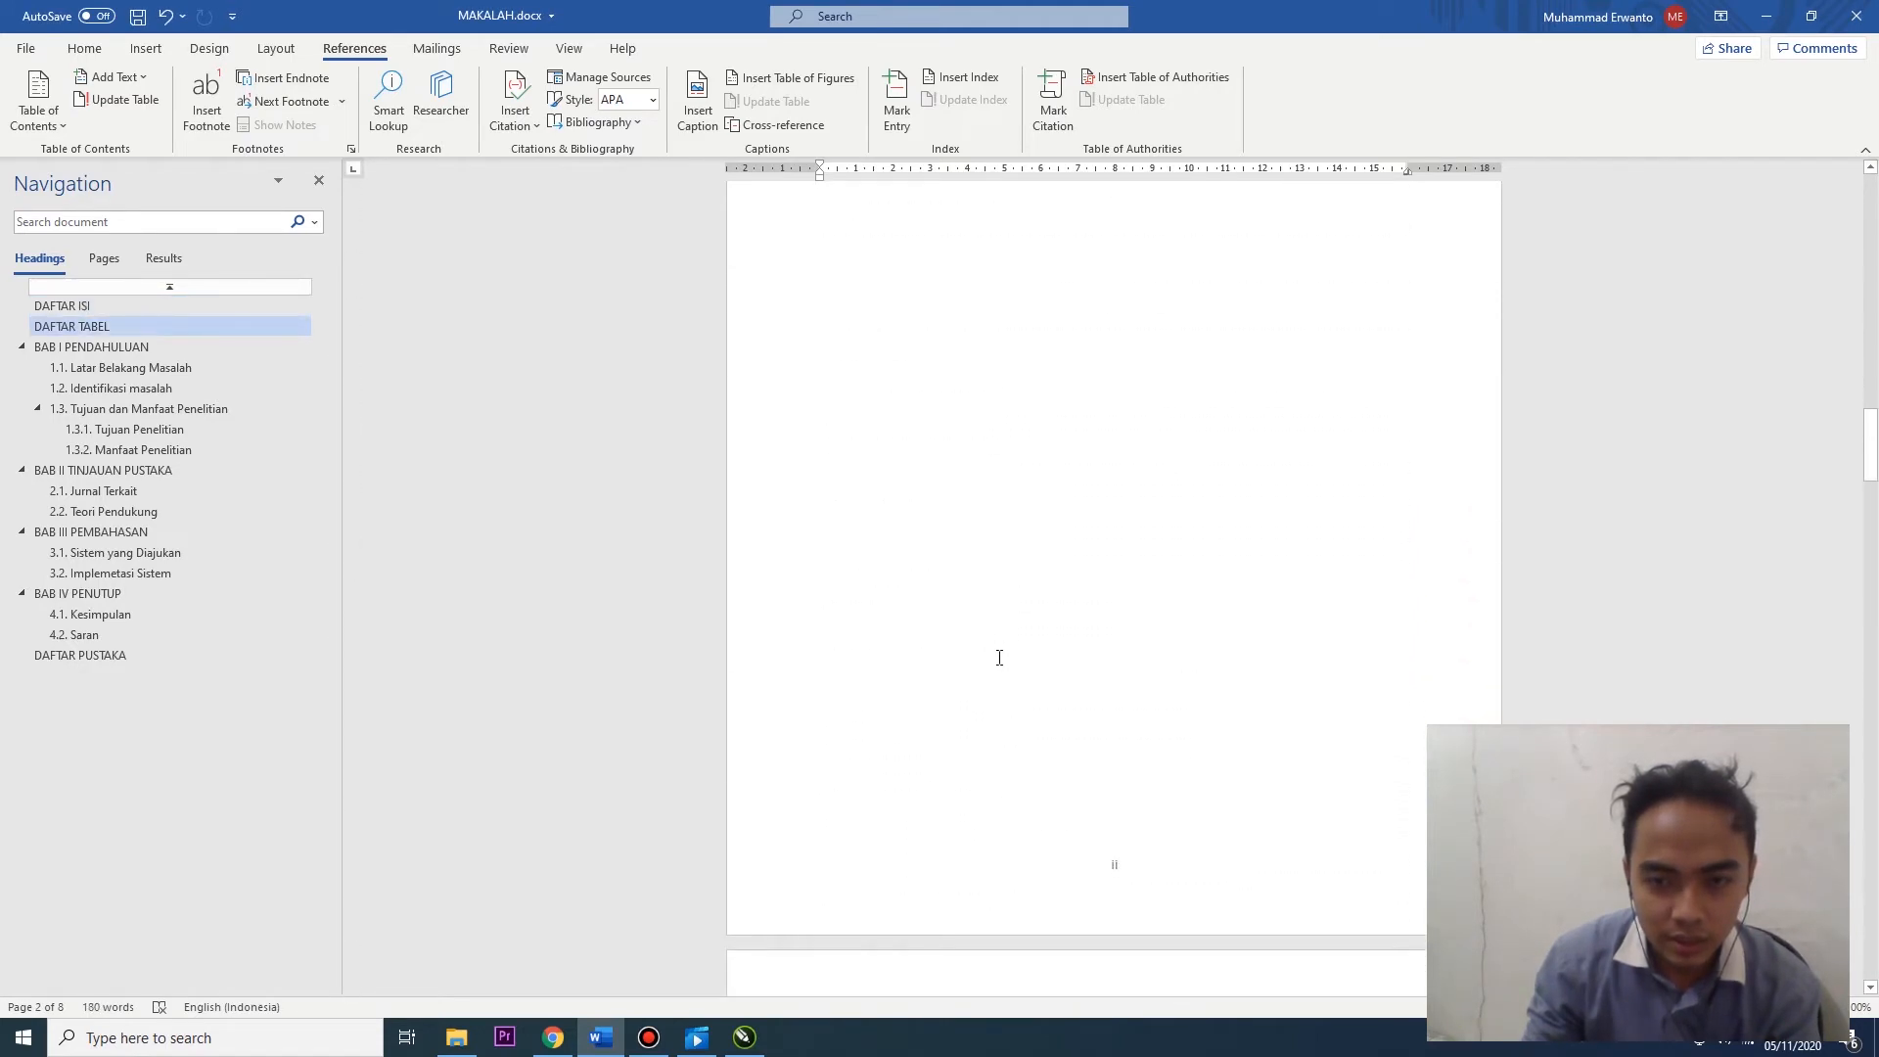
scroll(999, 657, "down", 3)
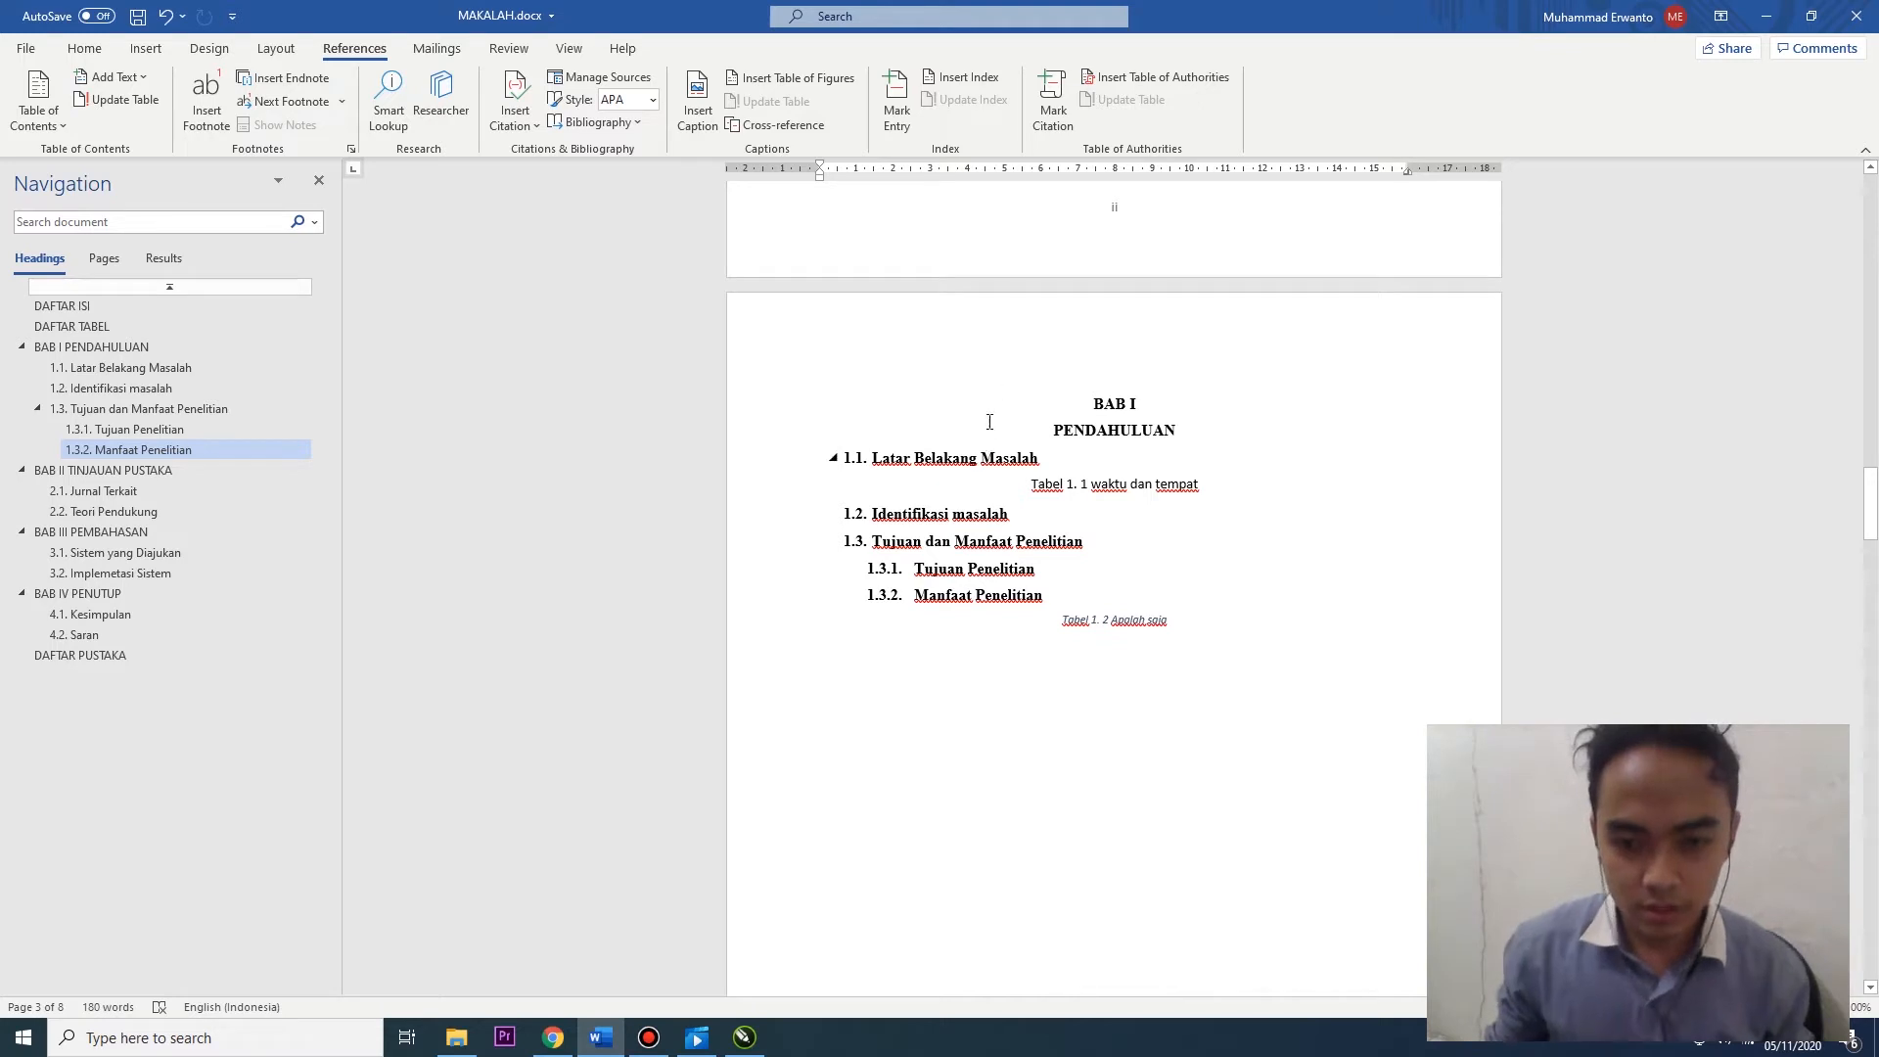
scroll(1029, 441, "down", 1)
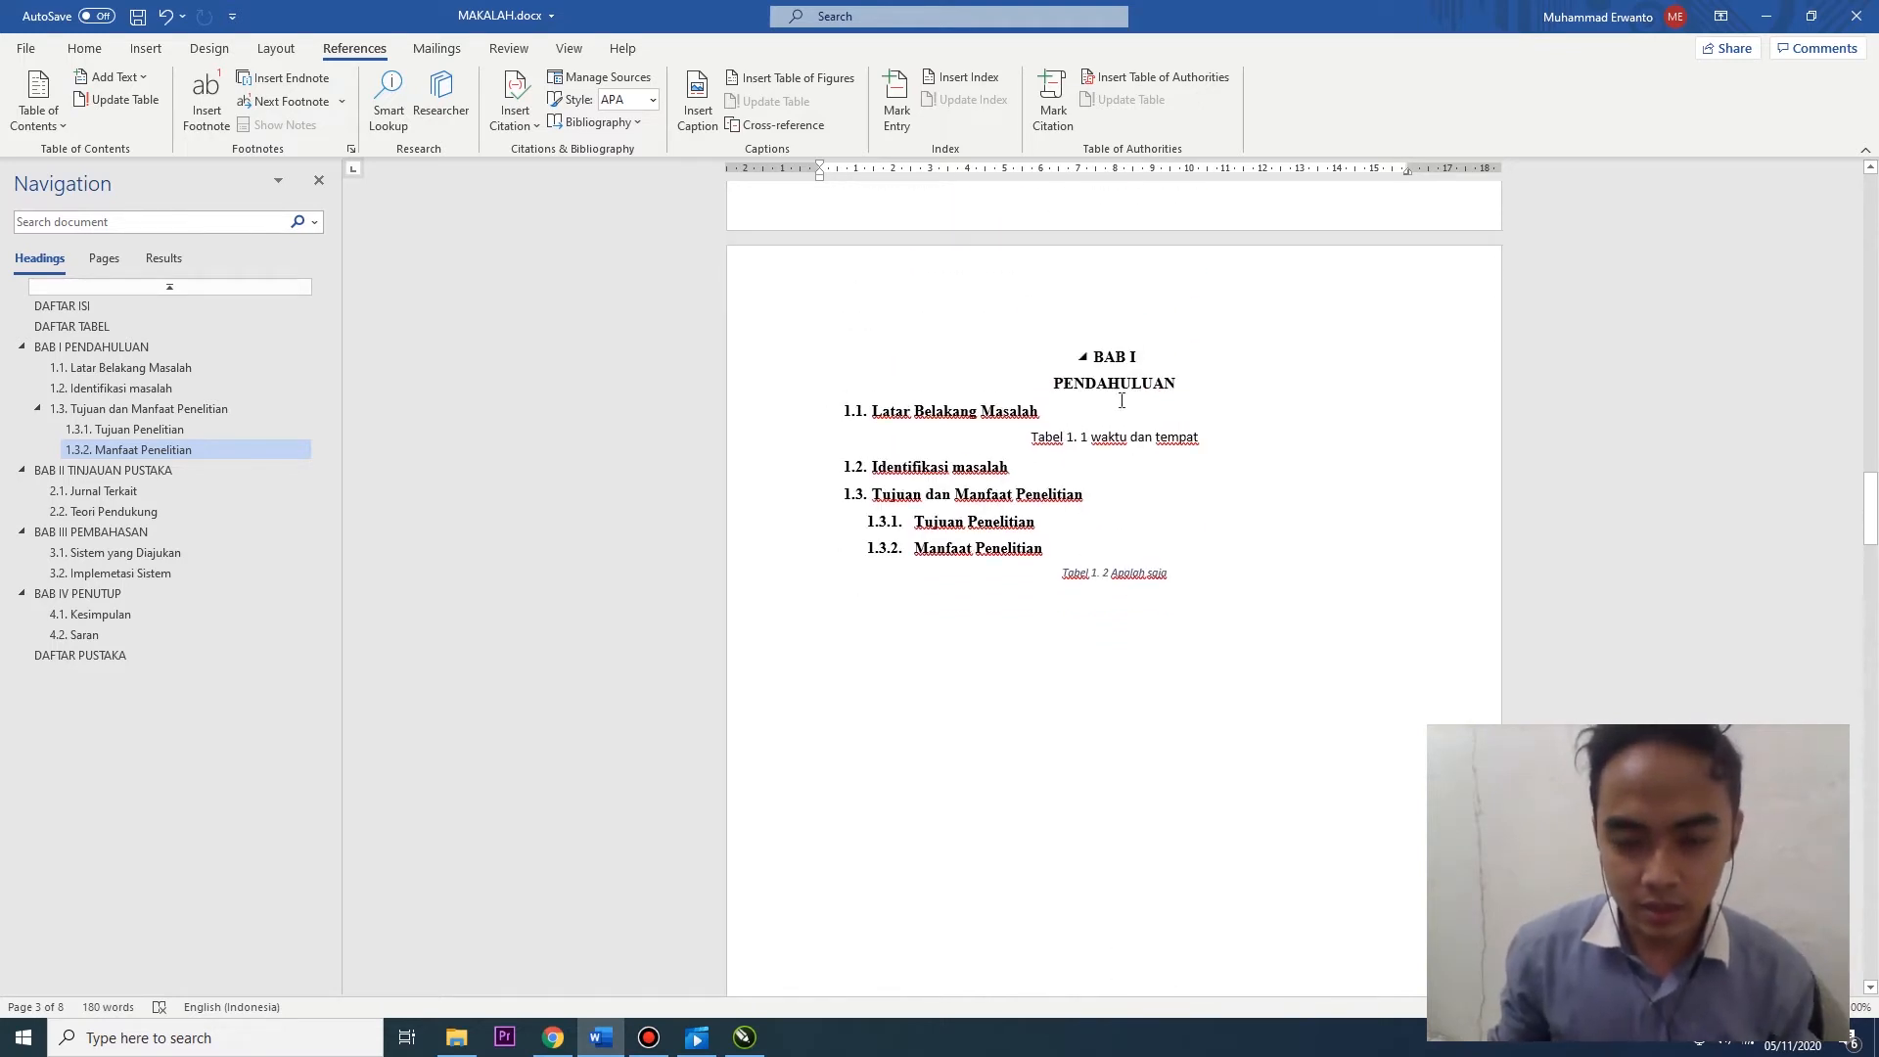
scroll(1111, 408, "down", 20)
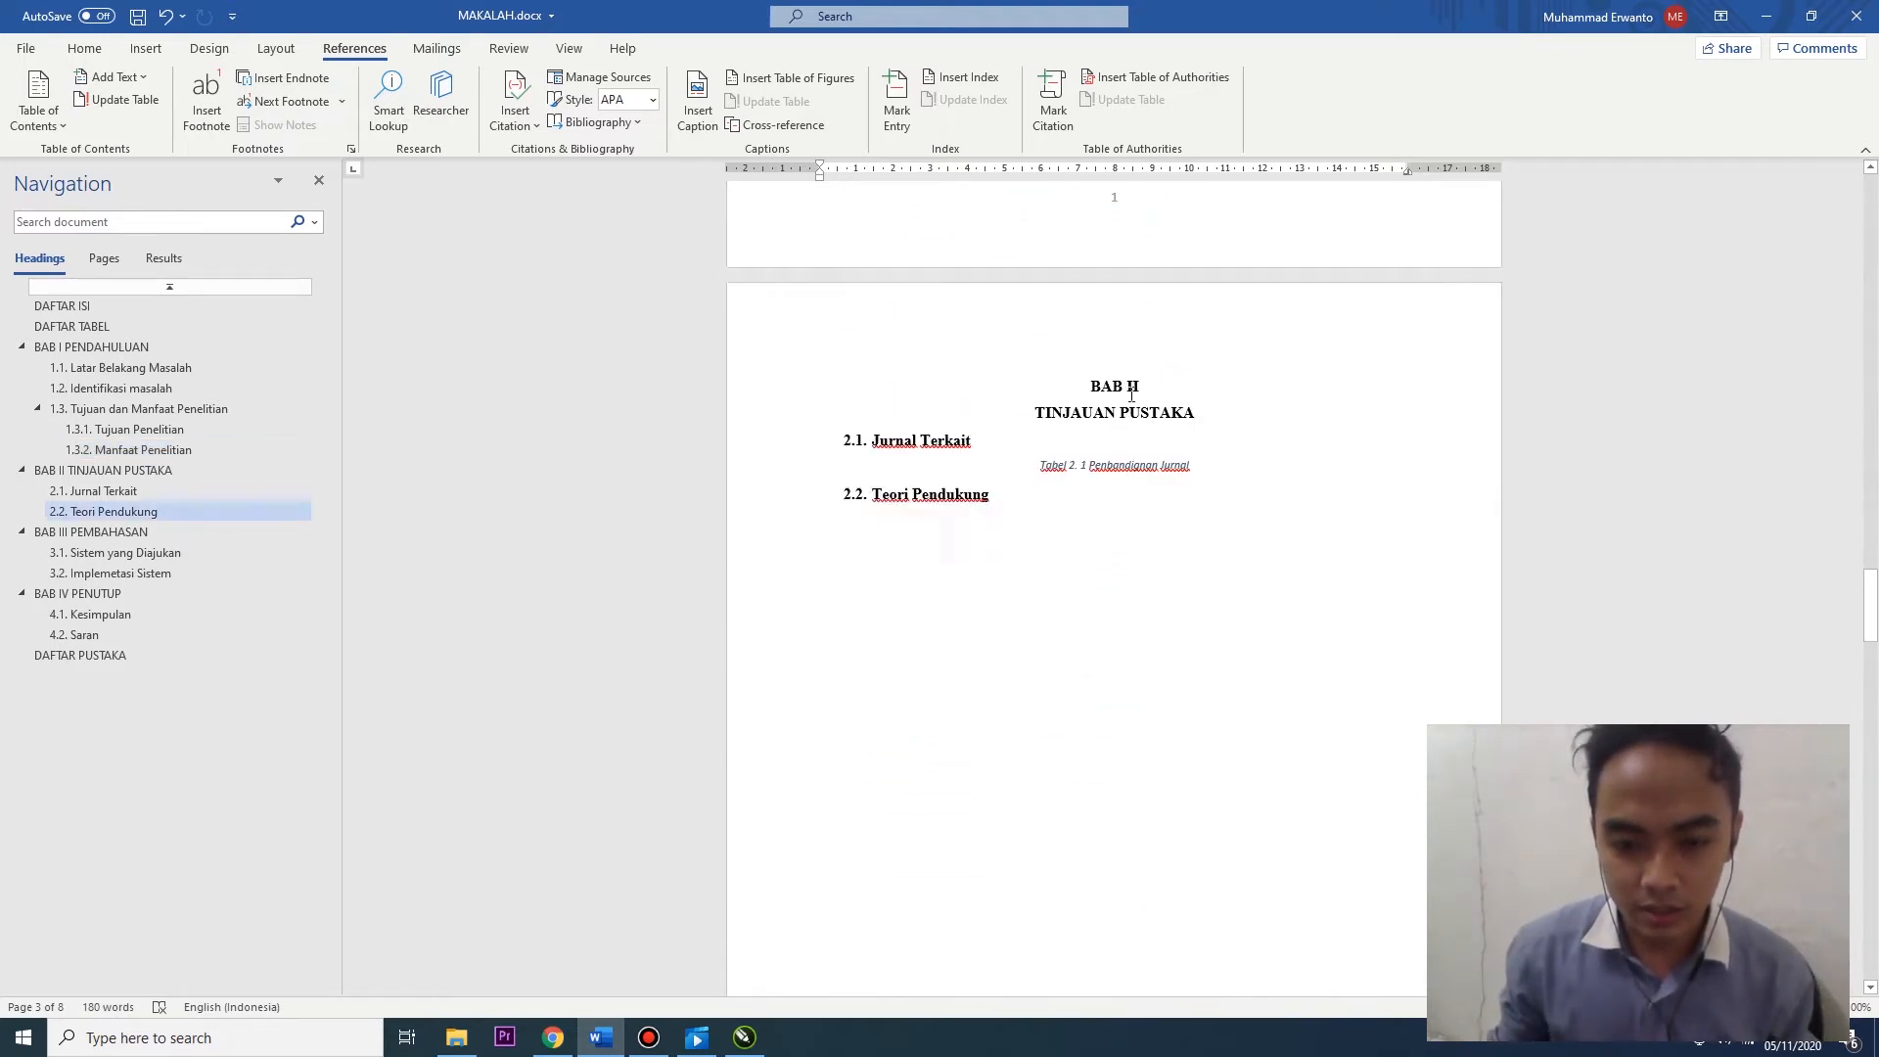
left_click(1025, 262)
key("Return")
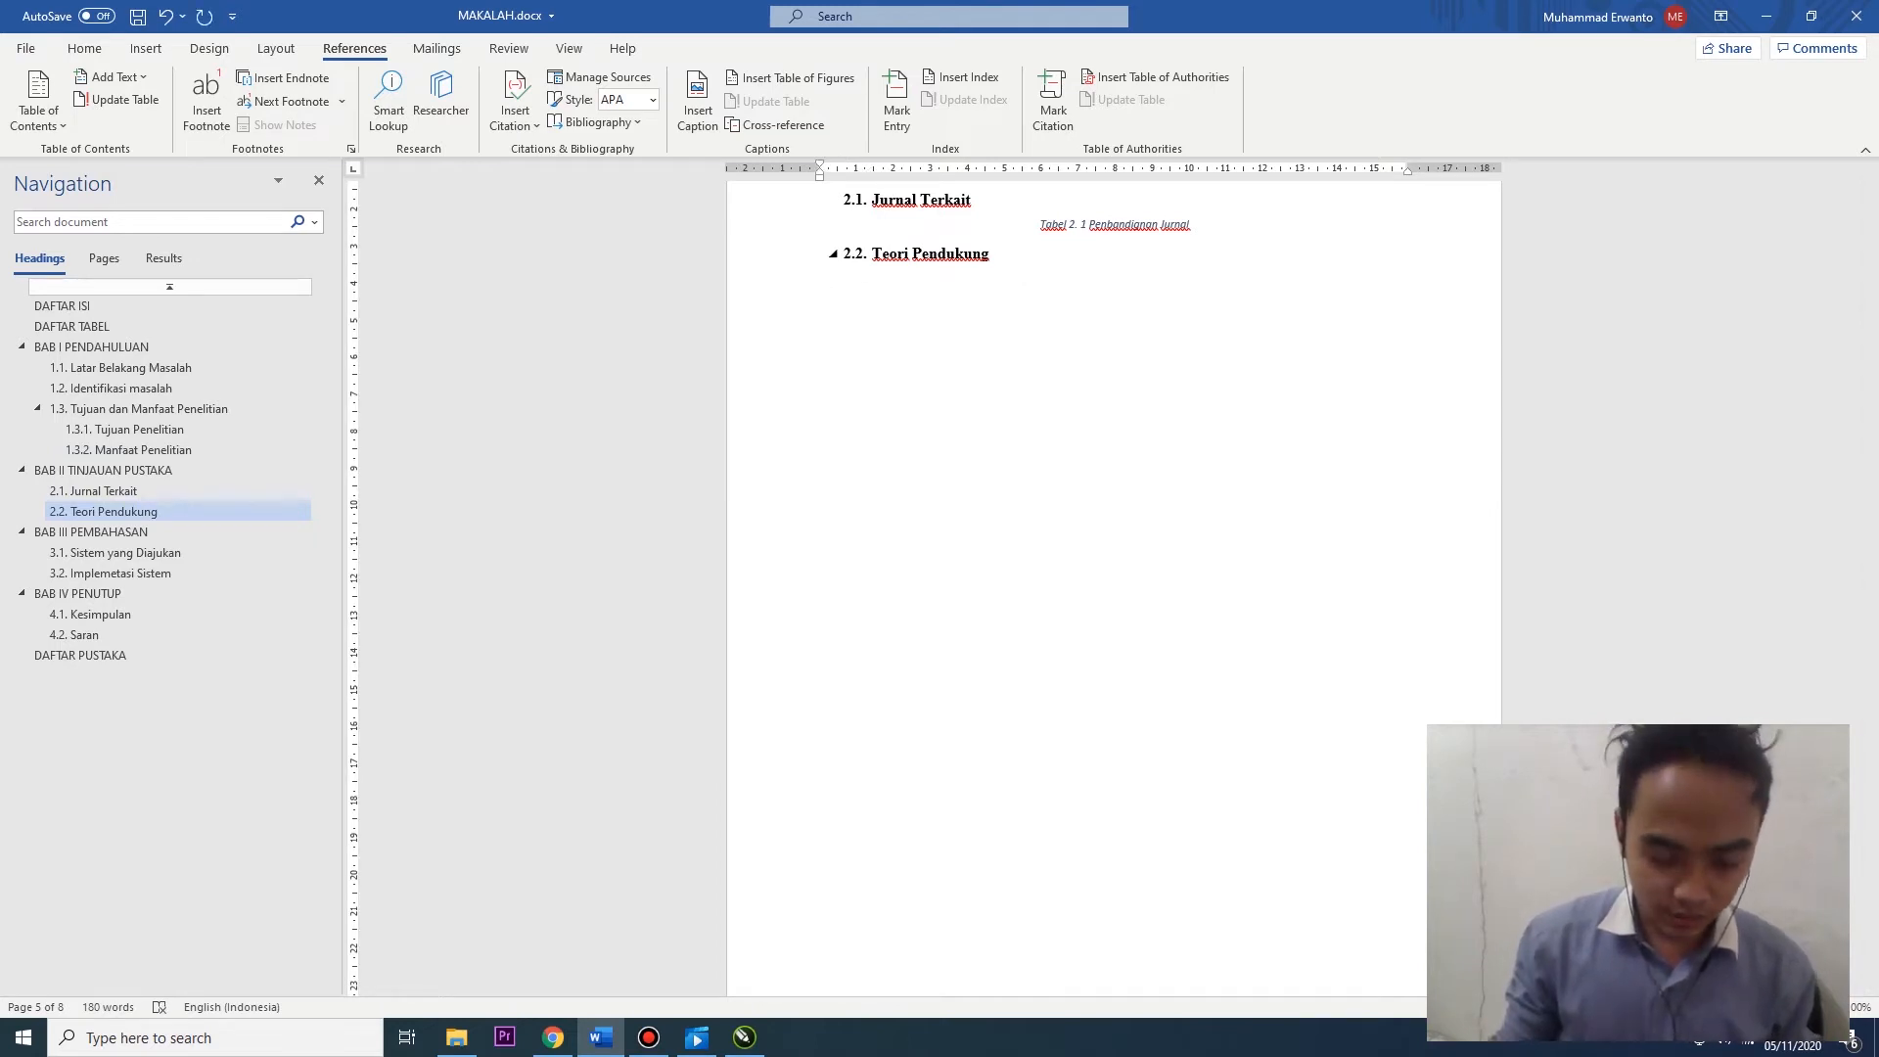
Start a caption on the empty line below 2.2. Teori Pendukung and create the new caption label "Gambar 2."
left_click(698, 102)
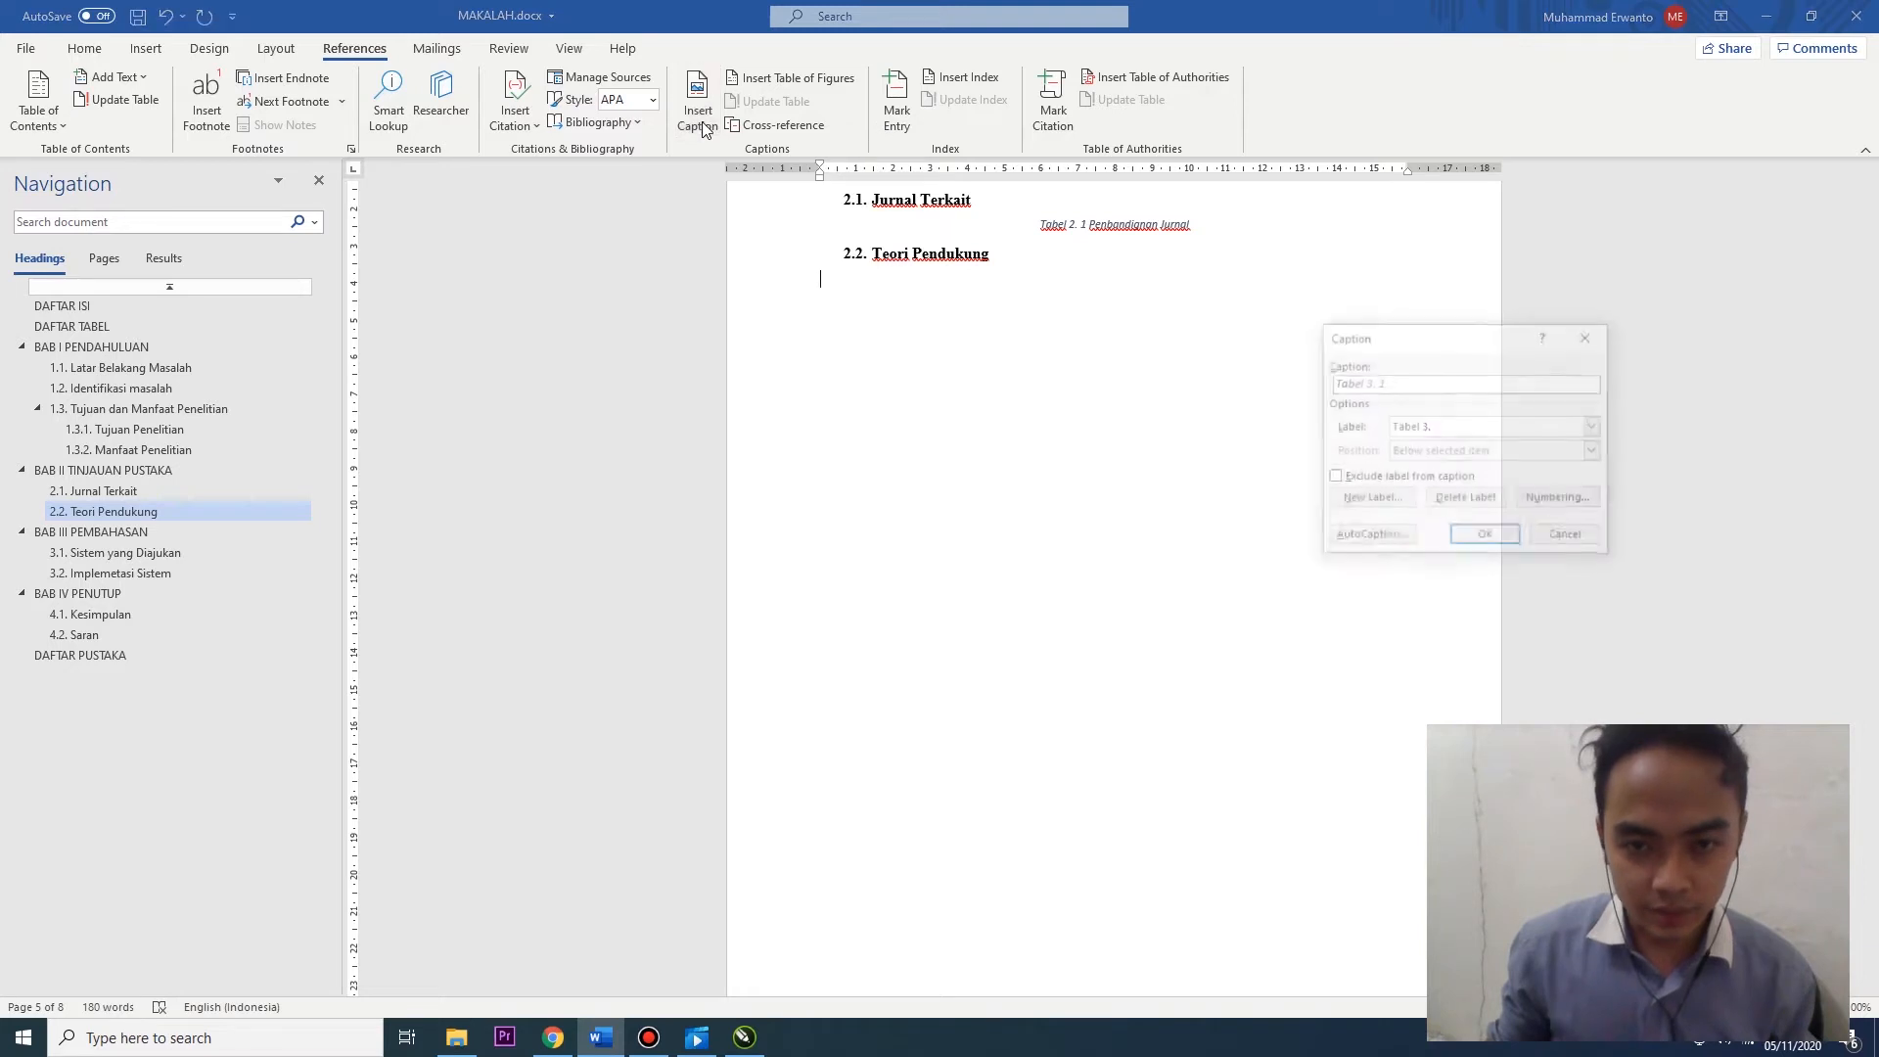
left_click(1593, 427)
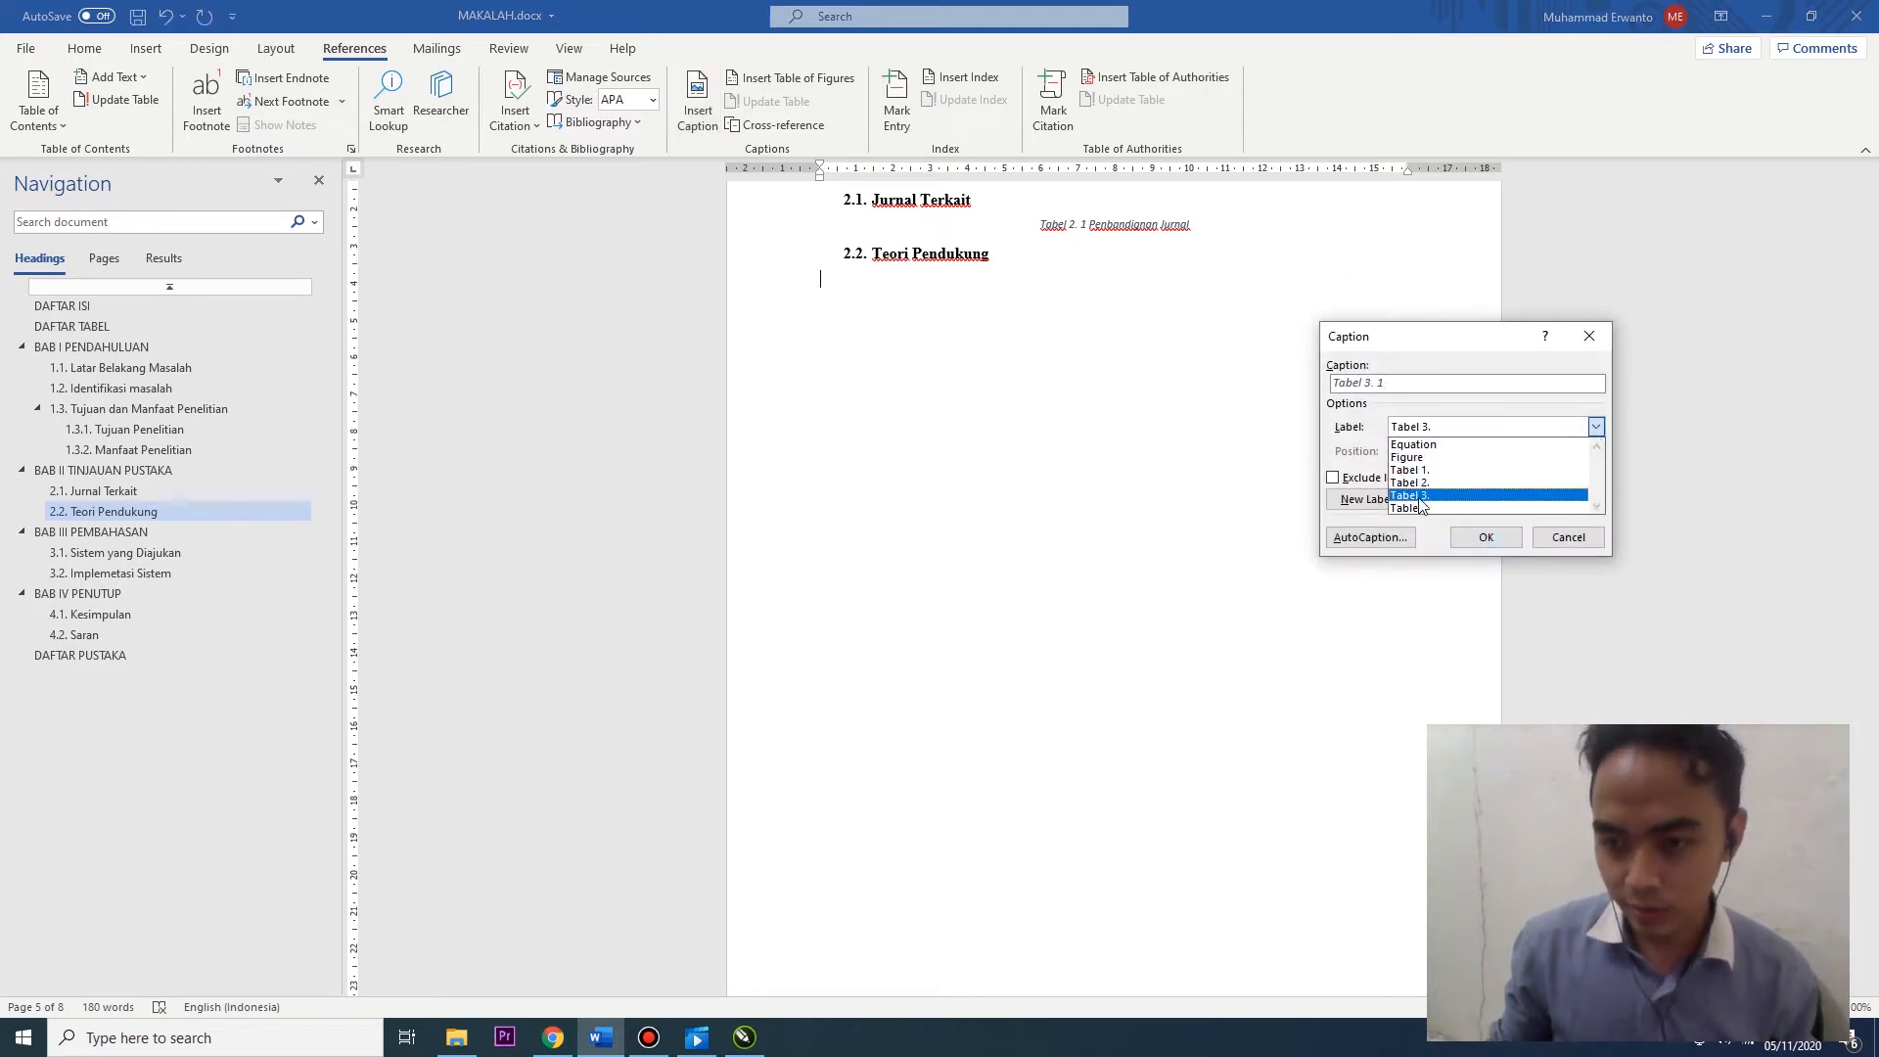
left_click(1453, 427)
left_click(1371, 499)
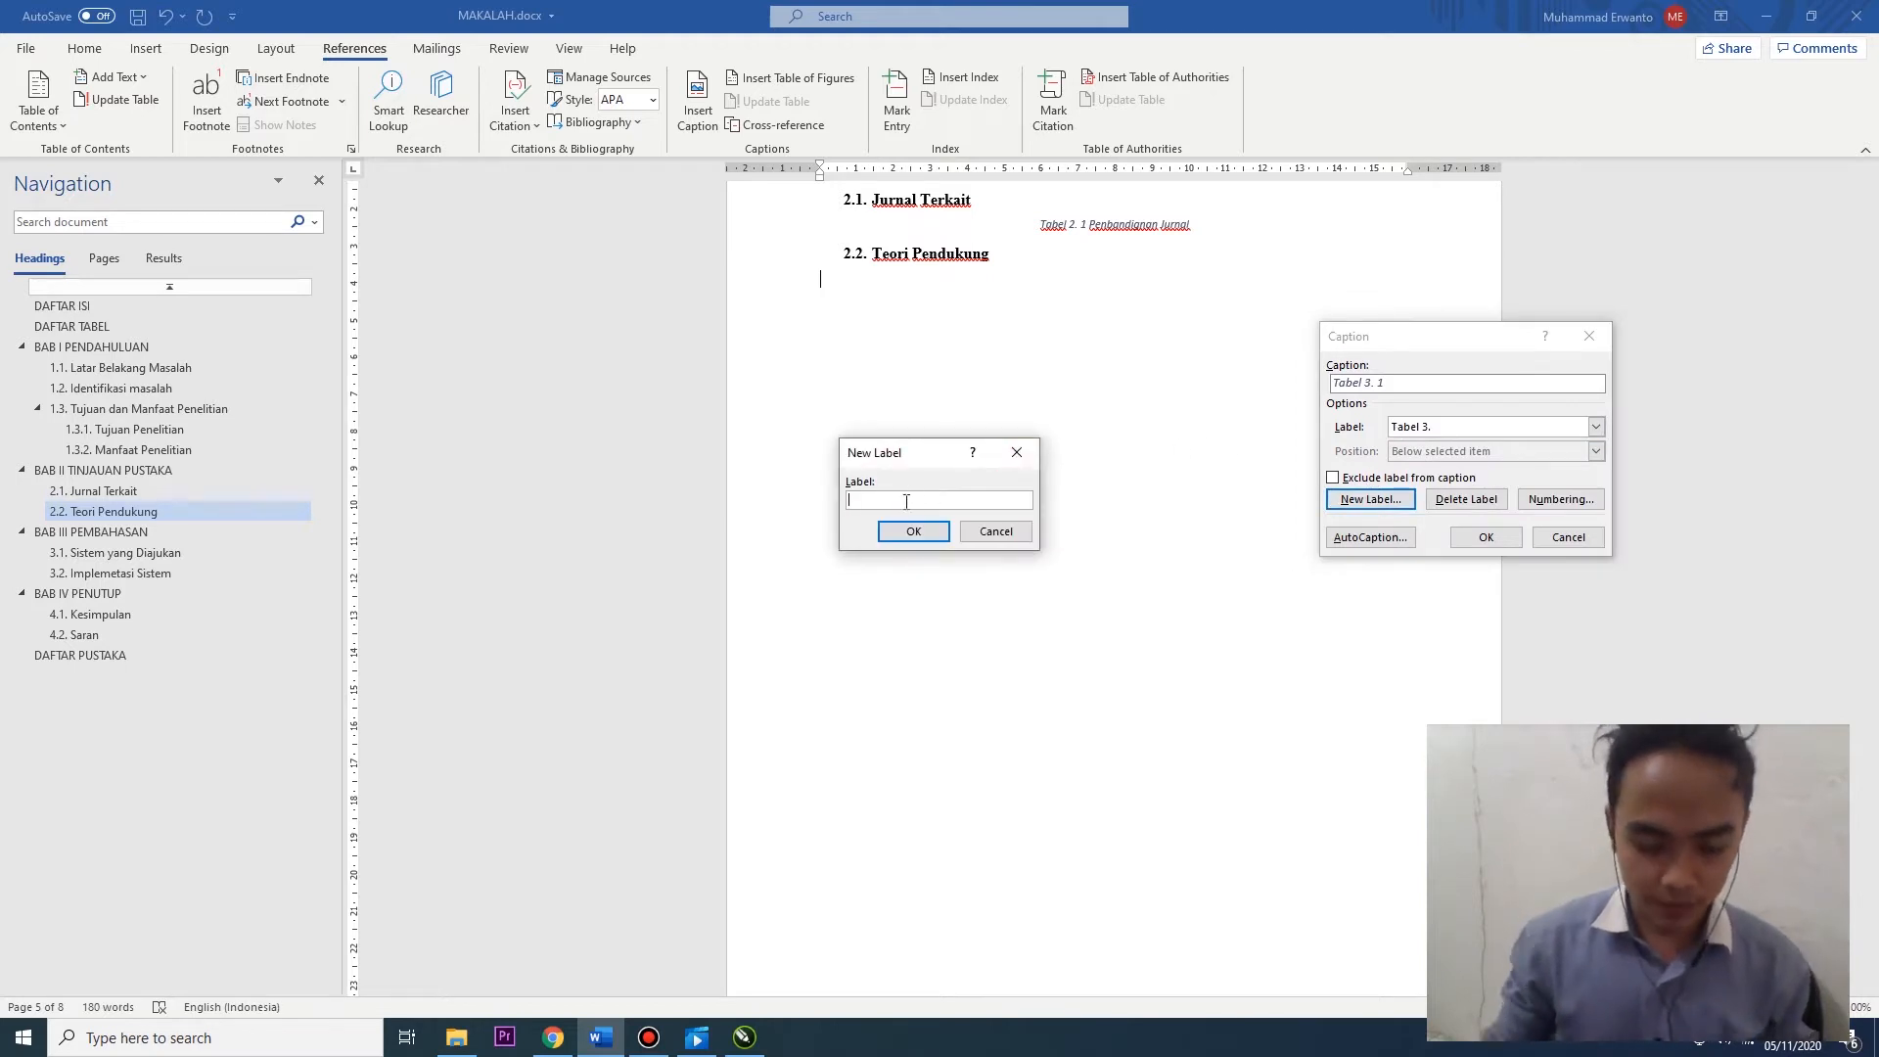
type("Gambar 2.")
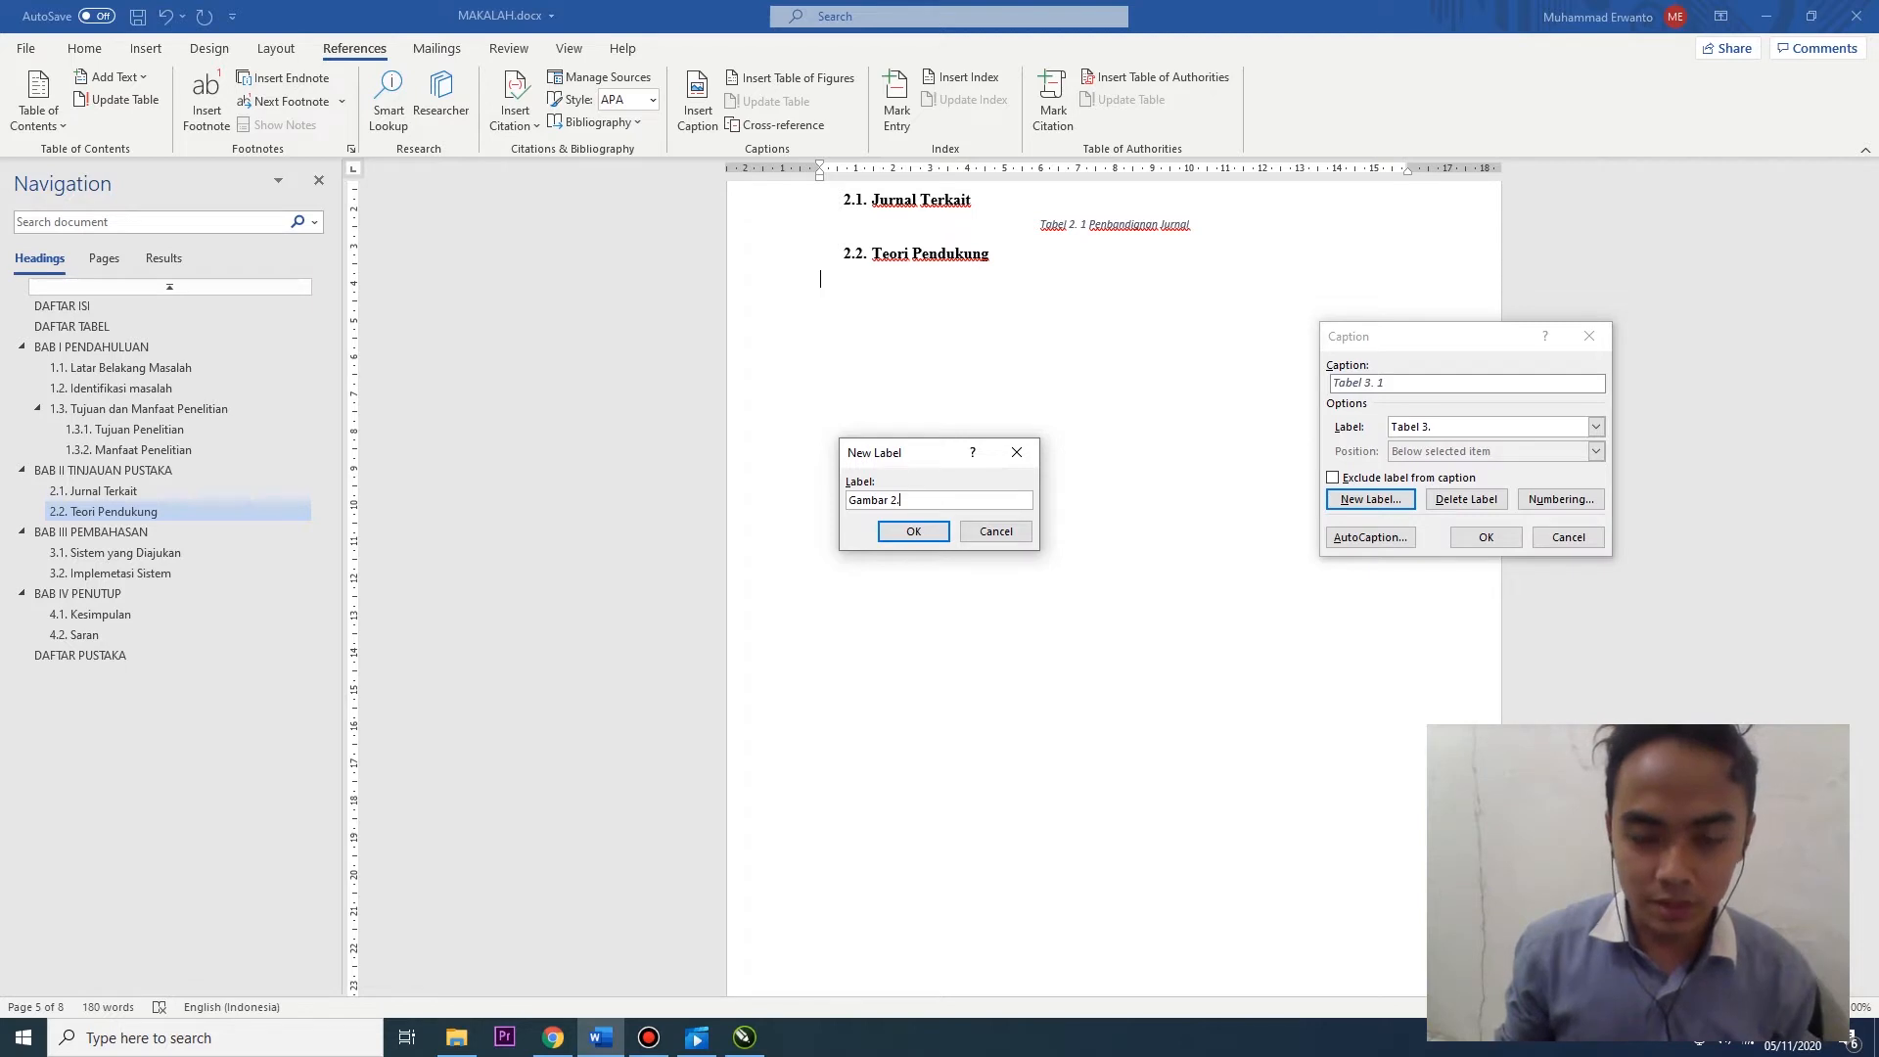
left_click(930, 532)
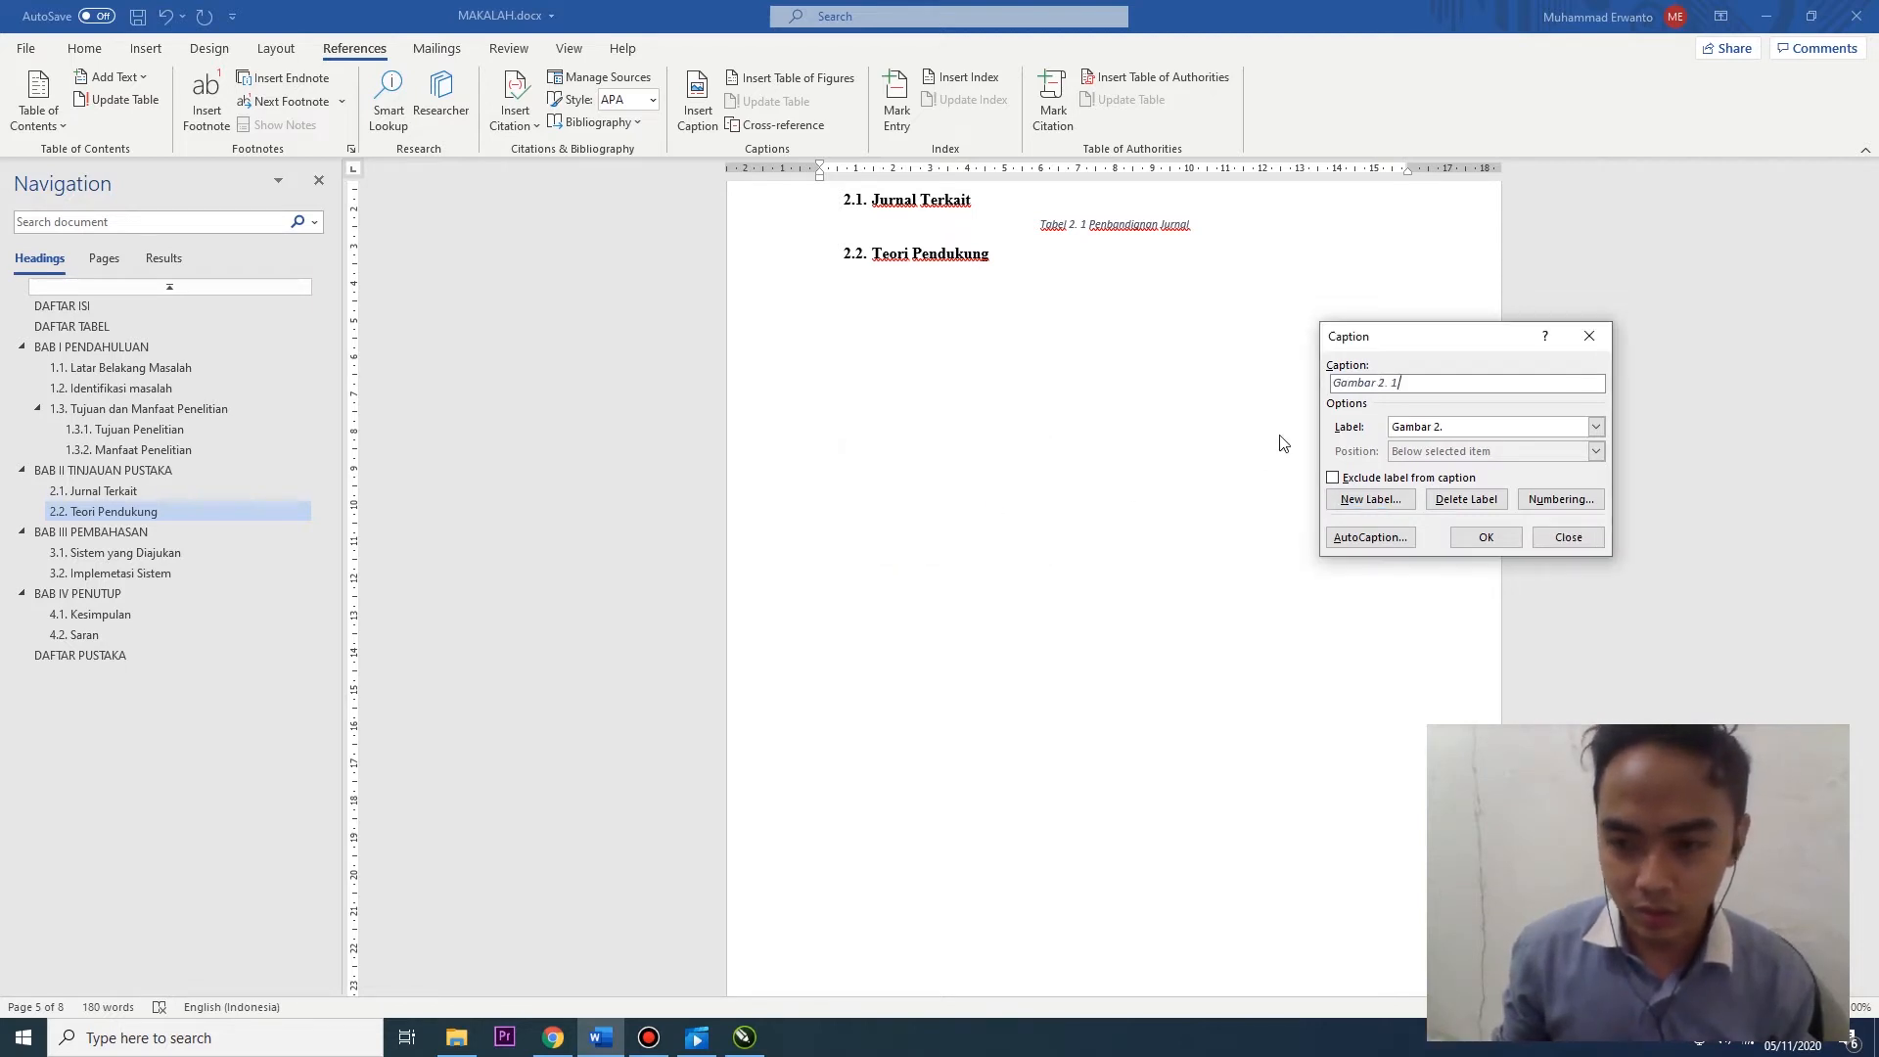
Insert the caption "Gambar 2. 1 Dad" below 2.2. Teori Pendukung and center it
left_click_drag(1383, 350, 572, 233)
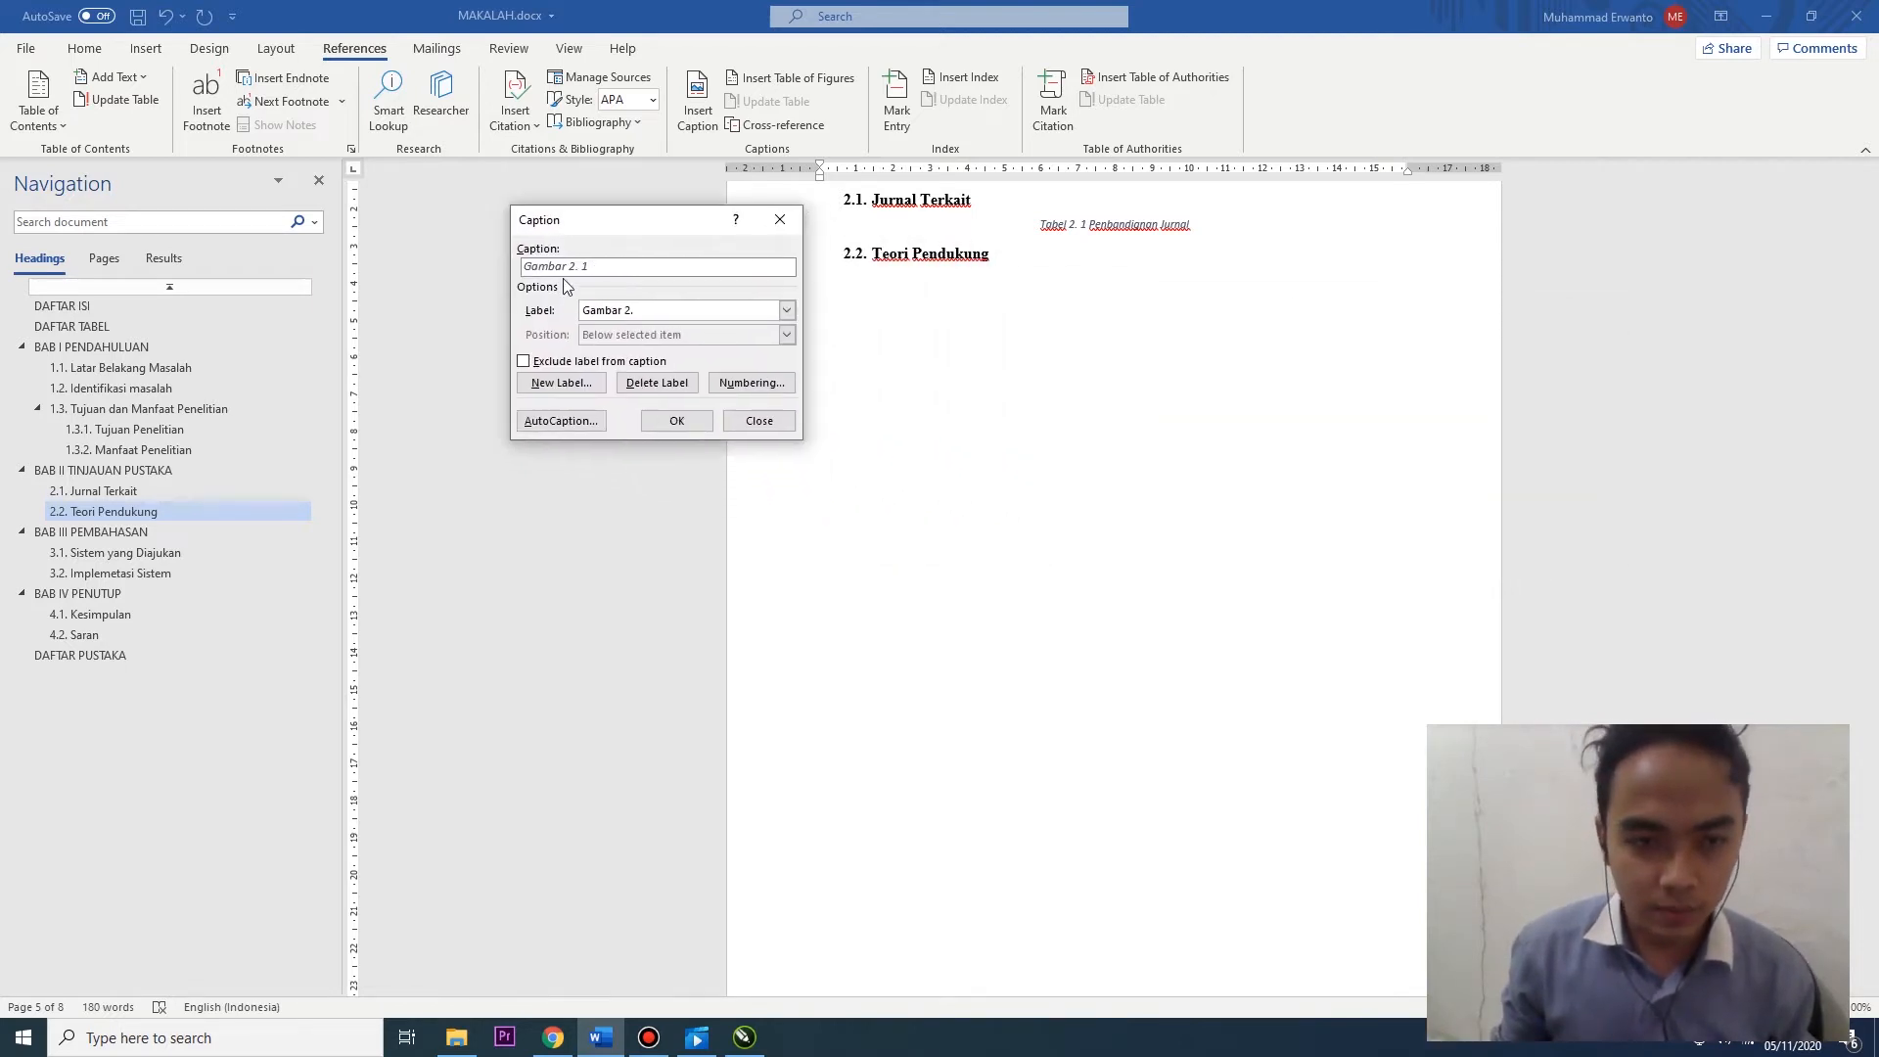
left_click(676, 420)
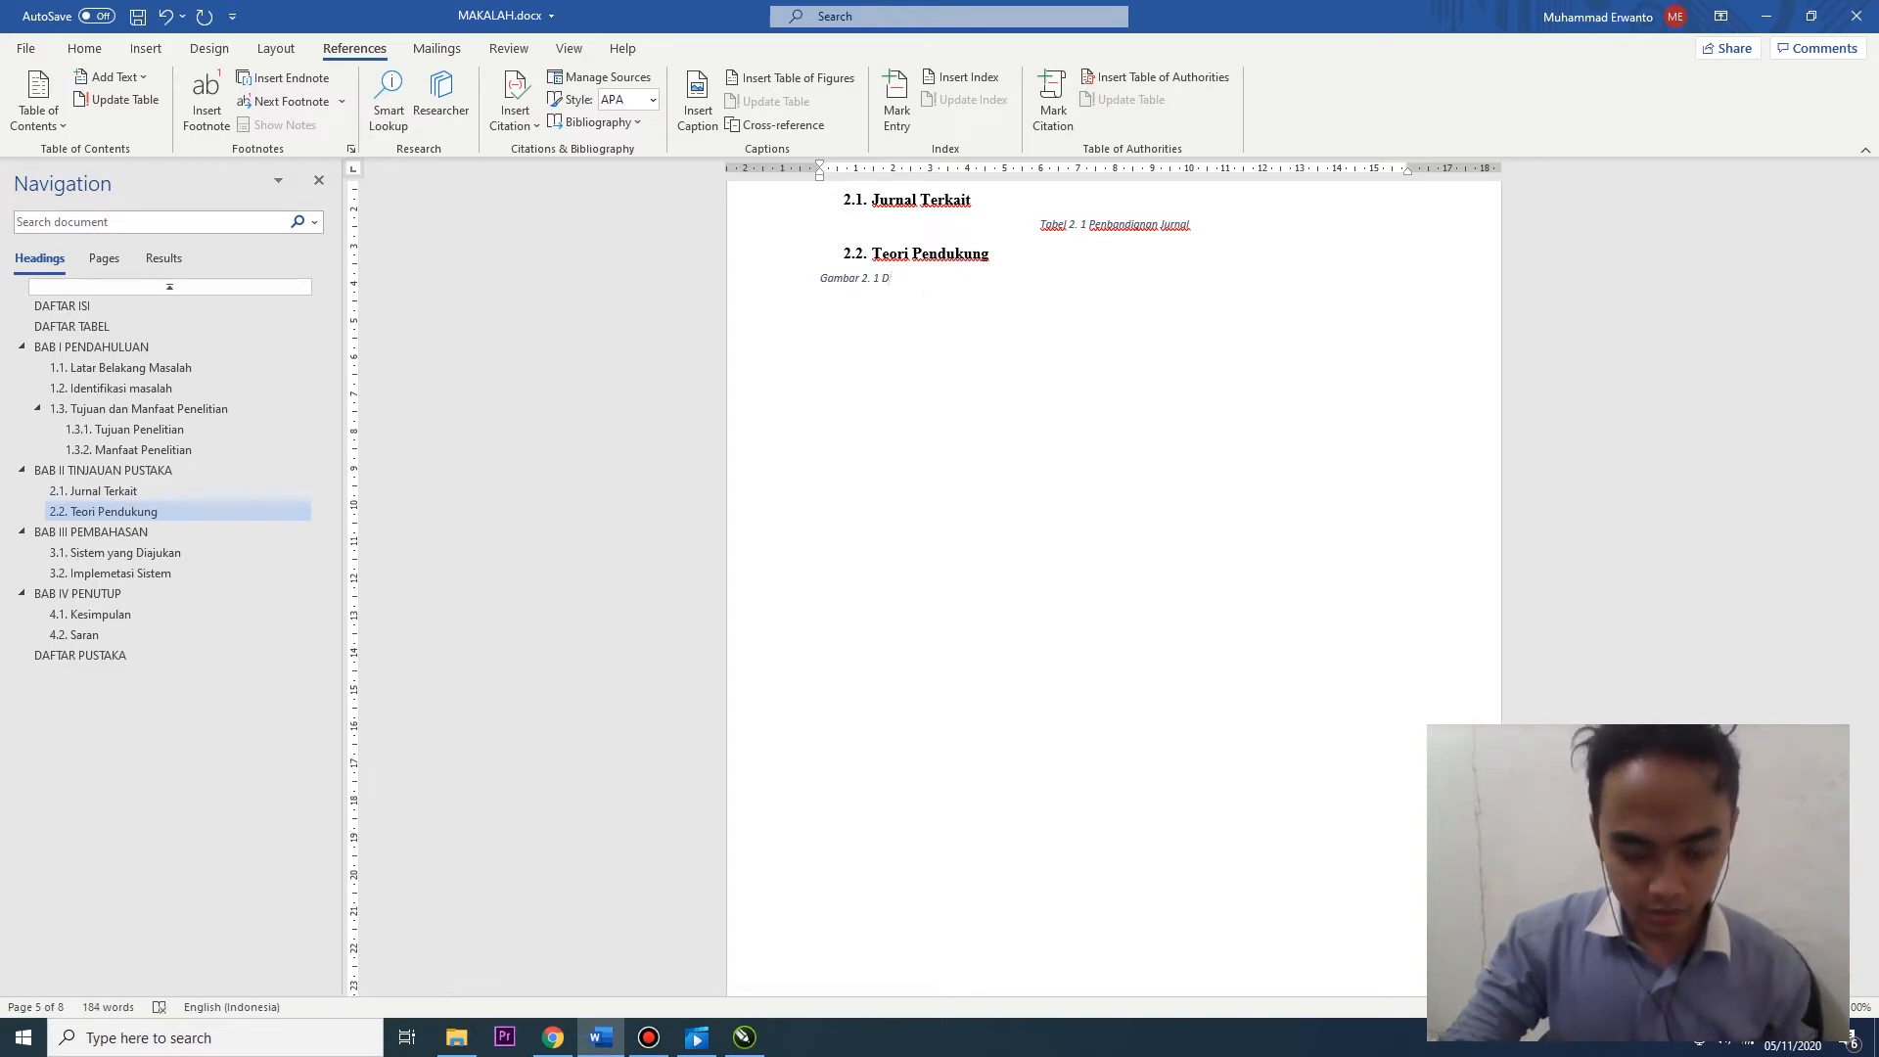
type("d")
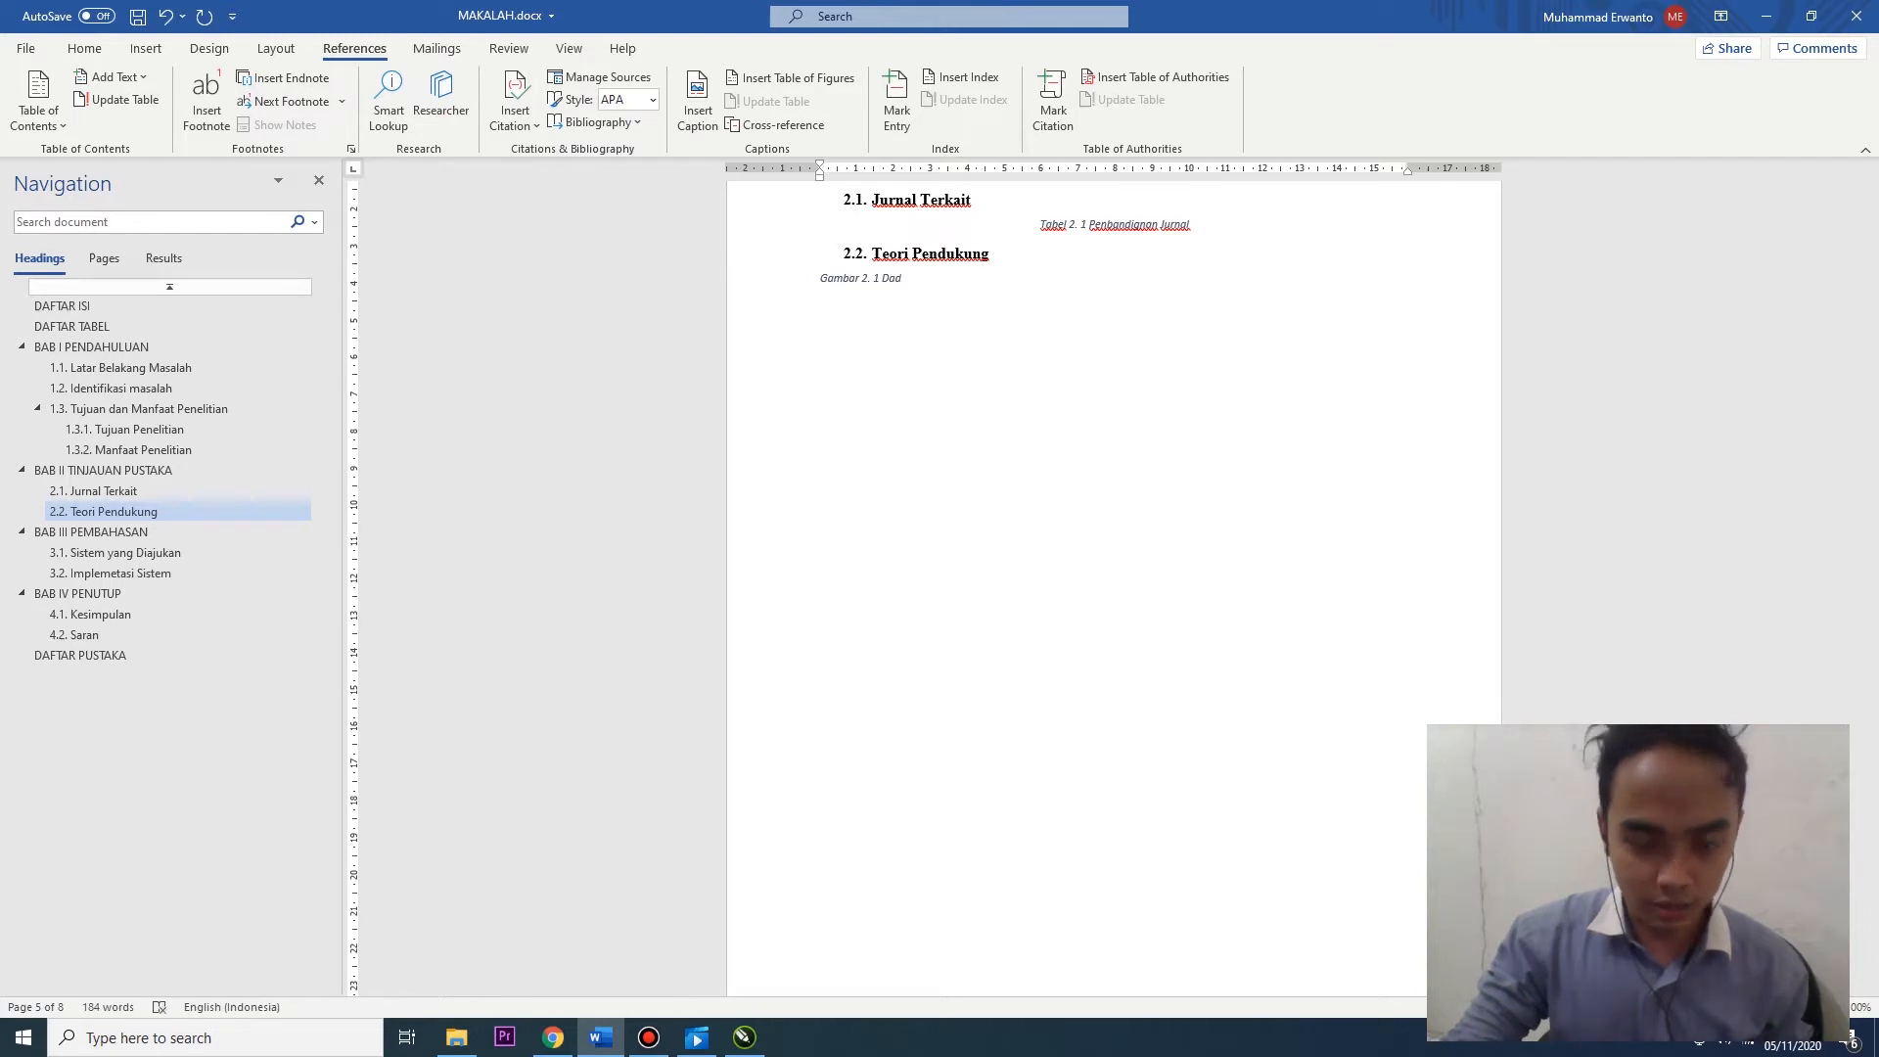
key("ctrl+e")
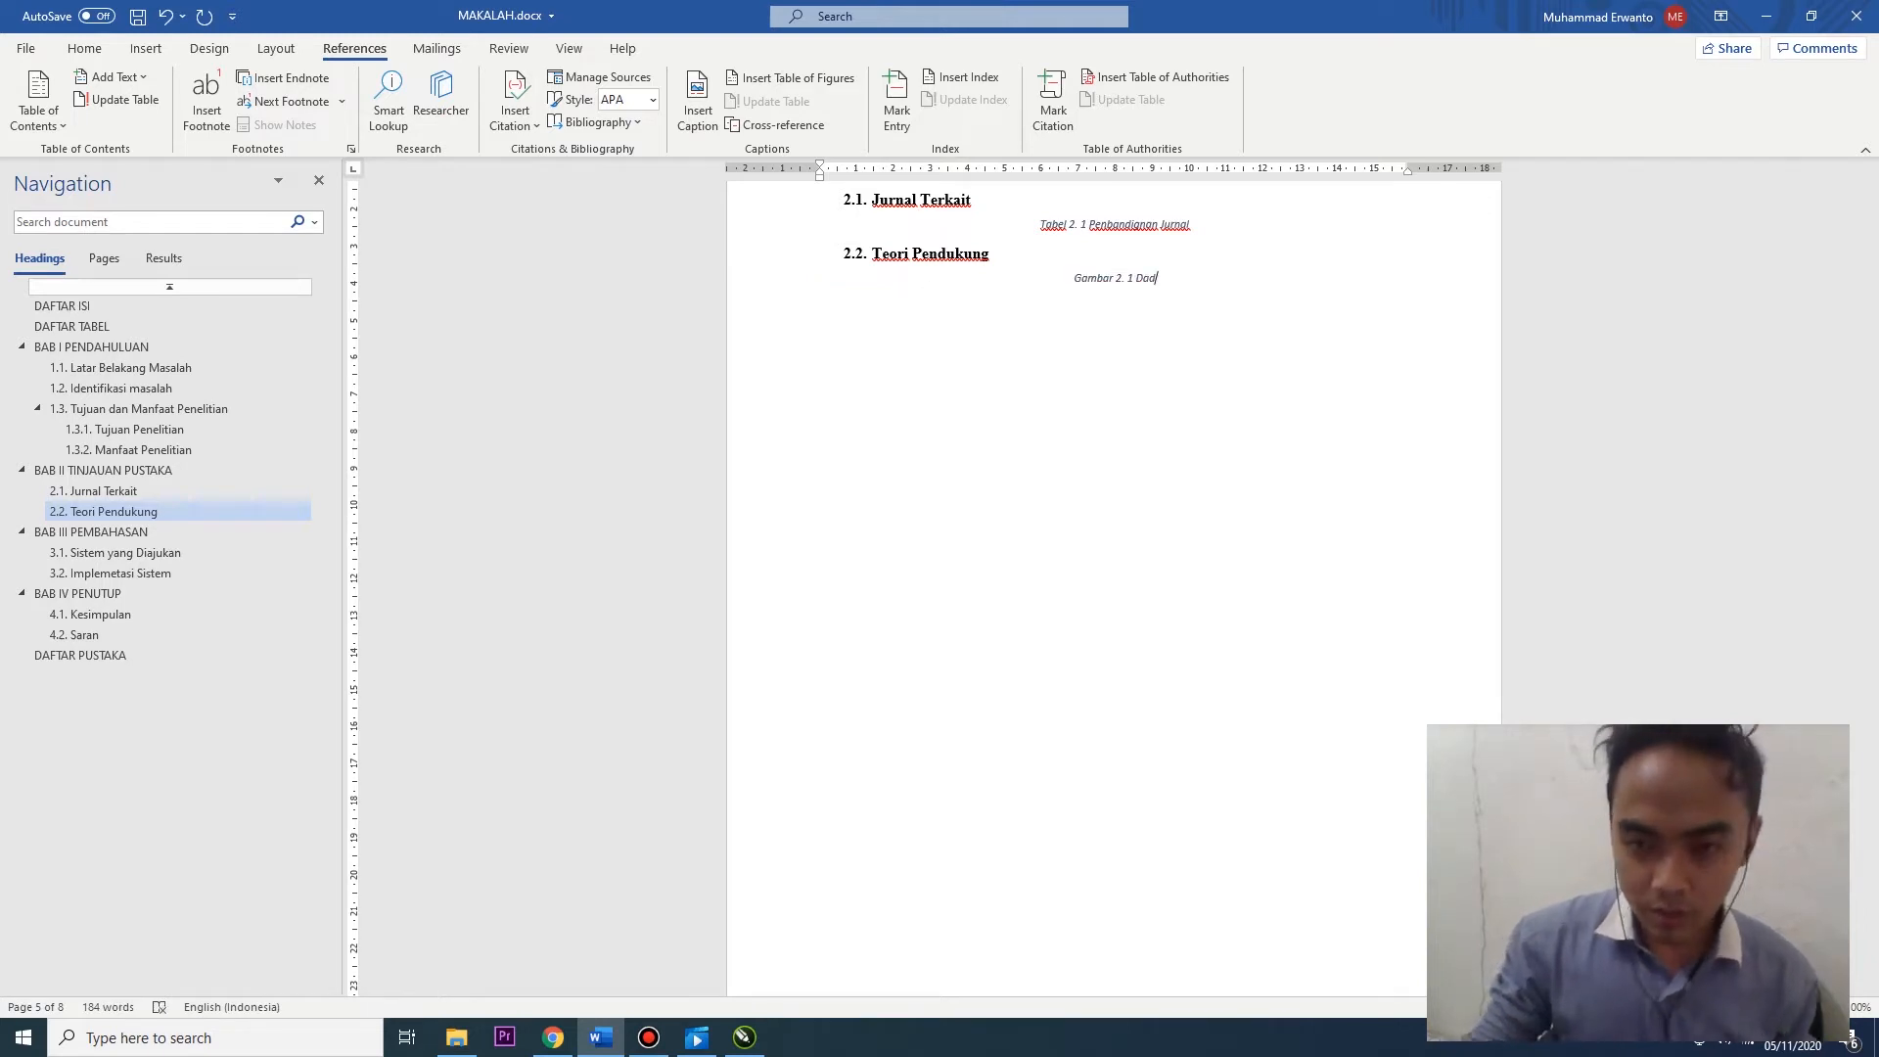
Insert the caption "Gambar 2. 2 UML" below the Dad caption and center it
left_click(698, 107)
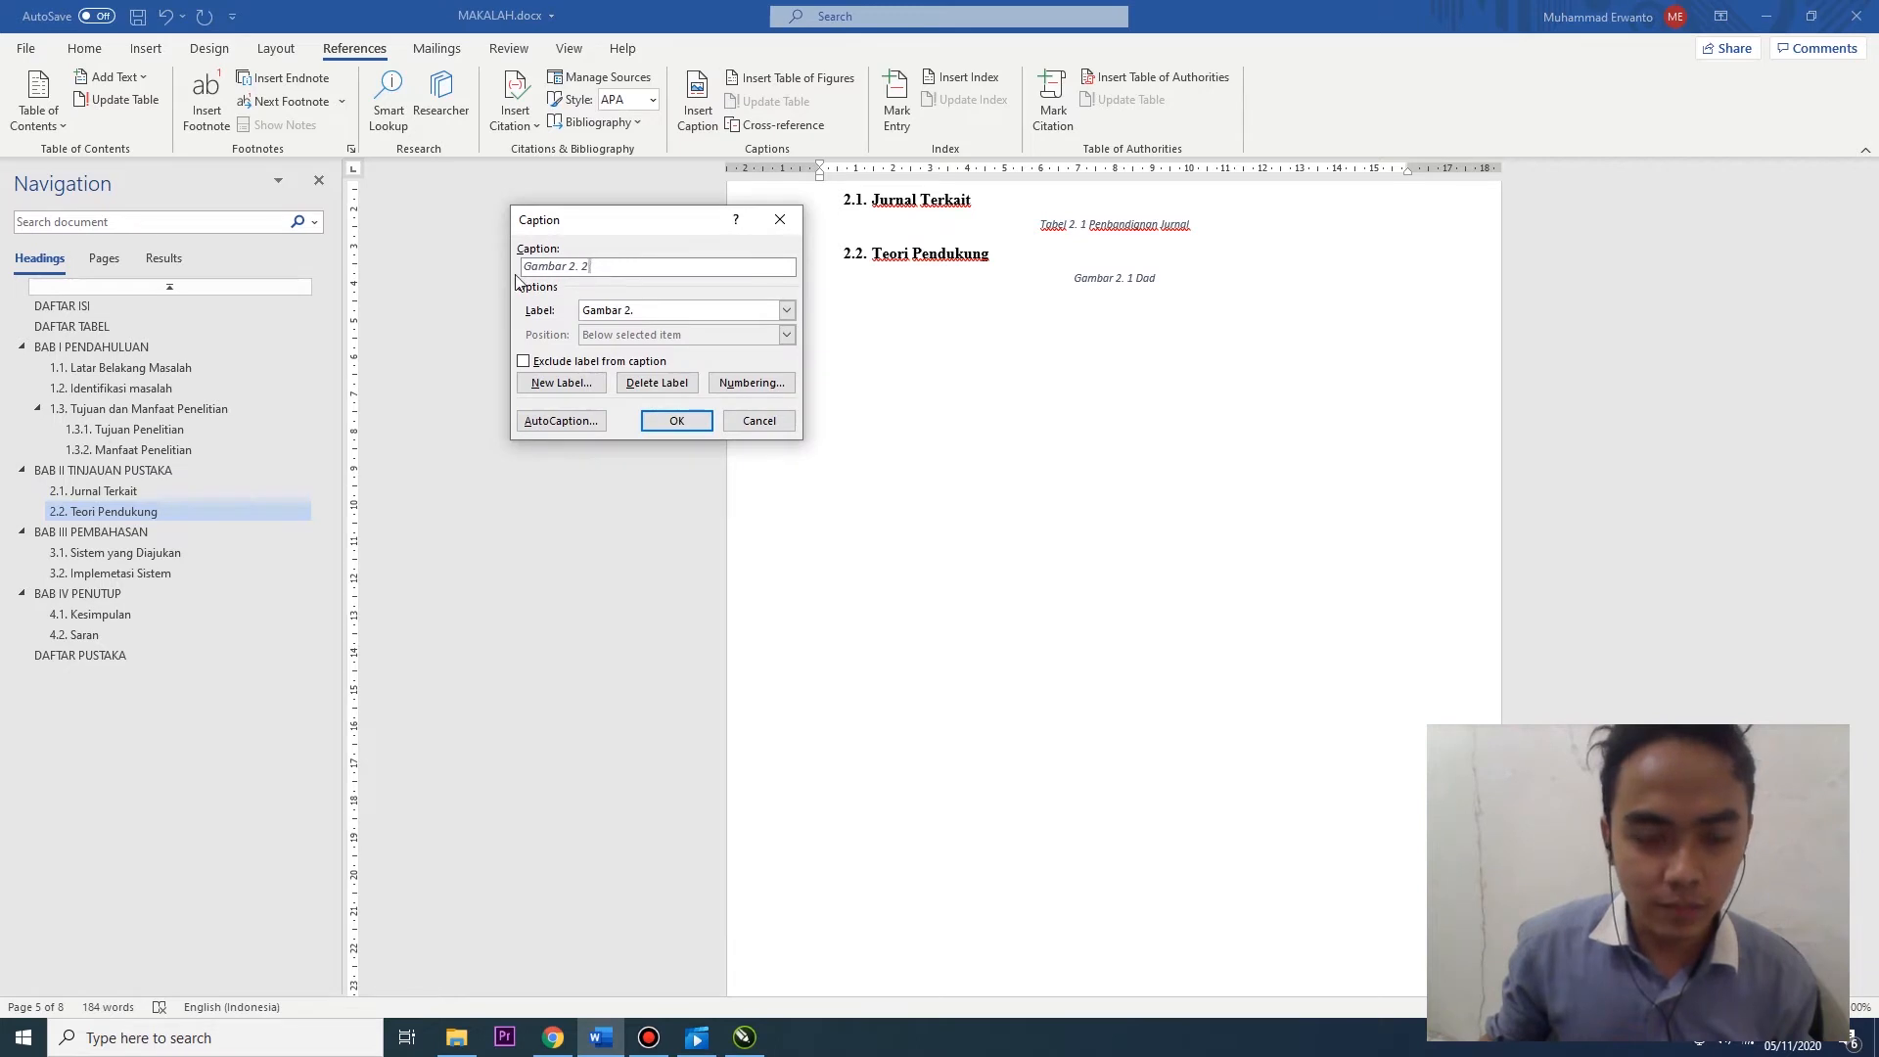
left_click(678, 421)
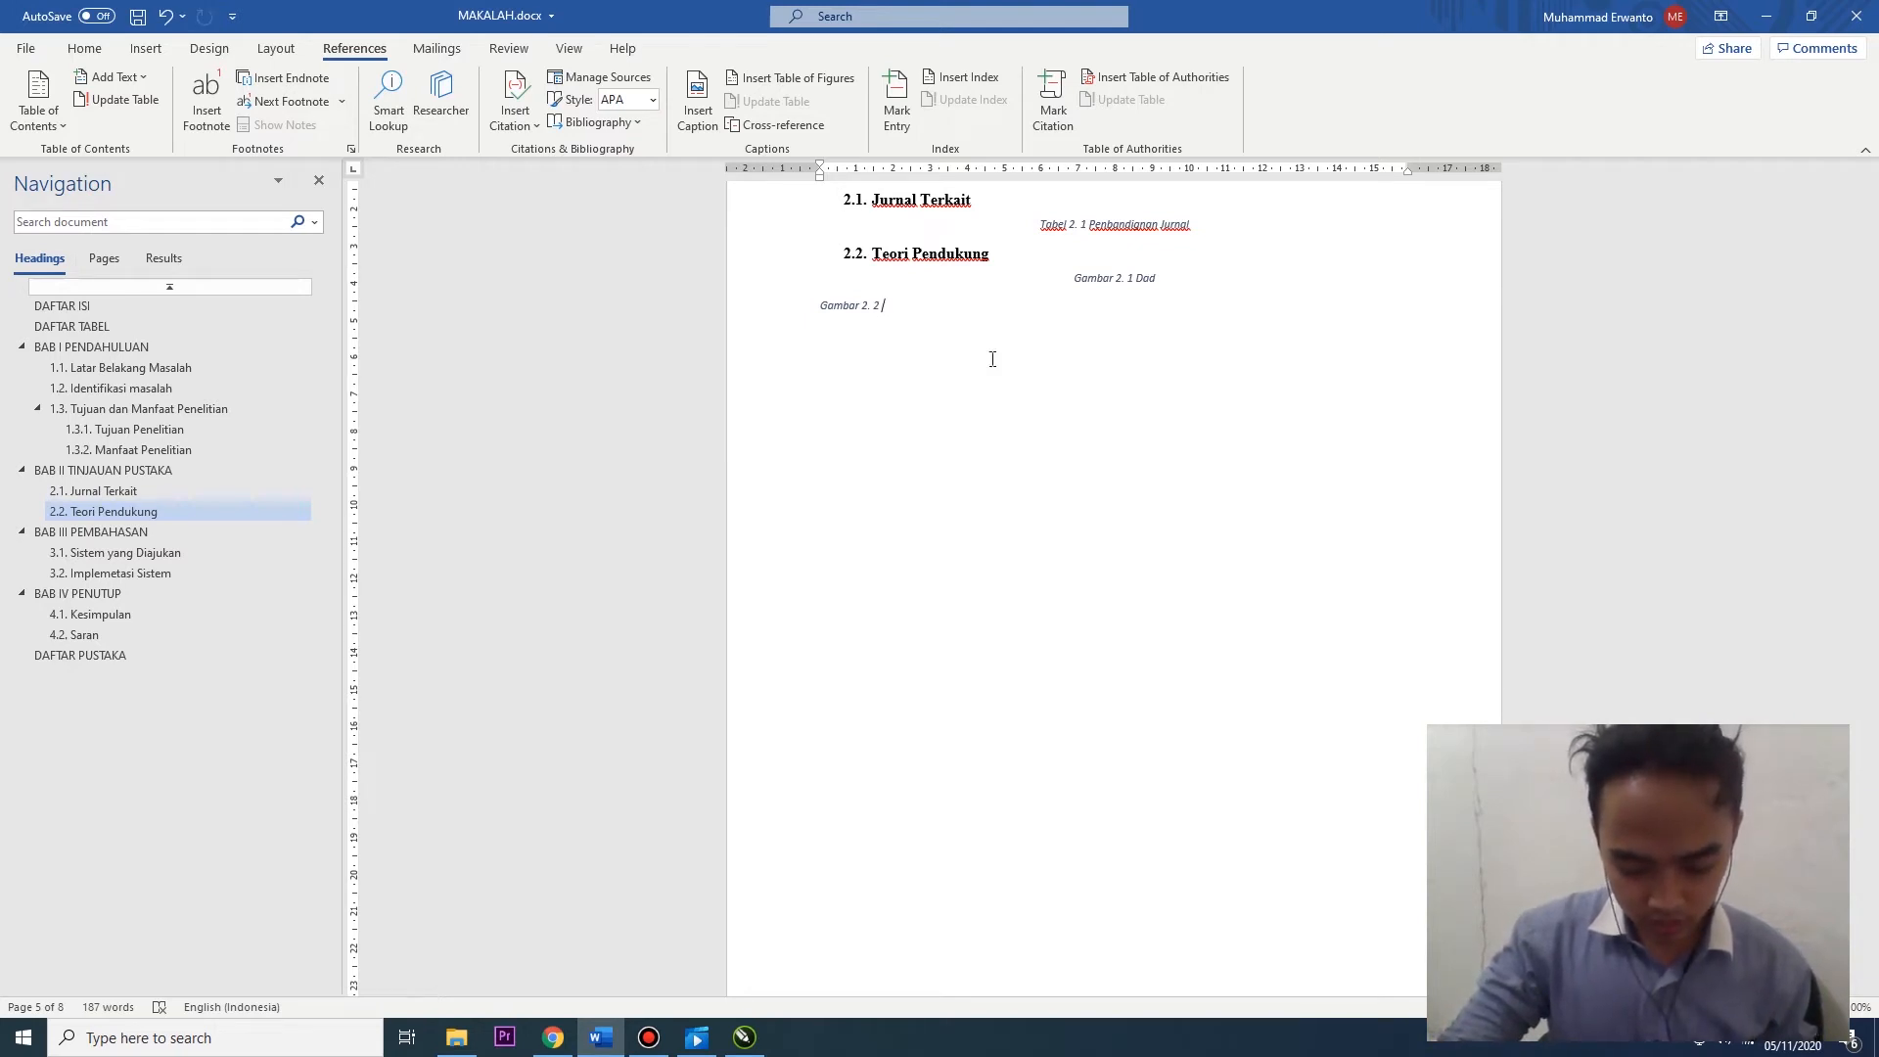
type("UM")
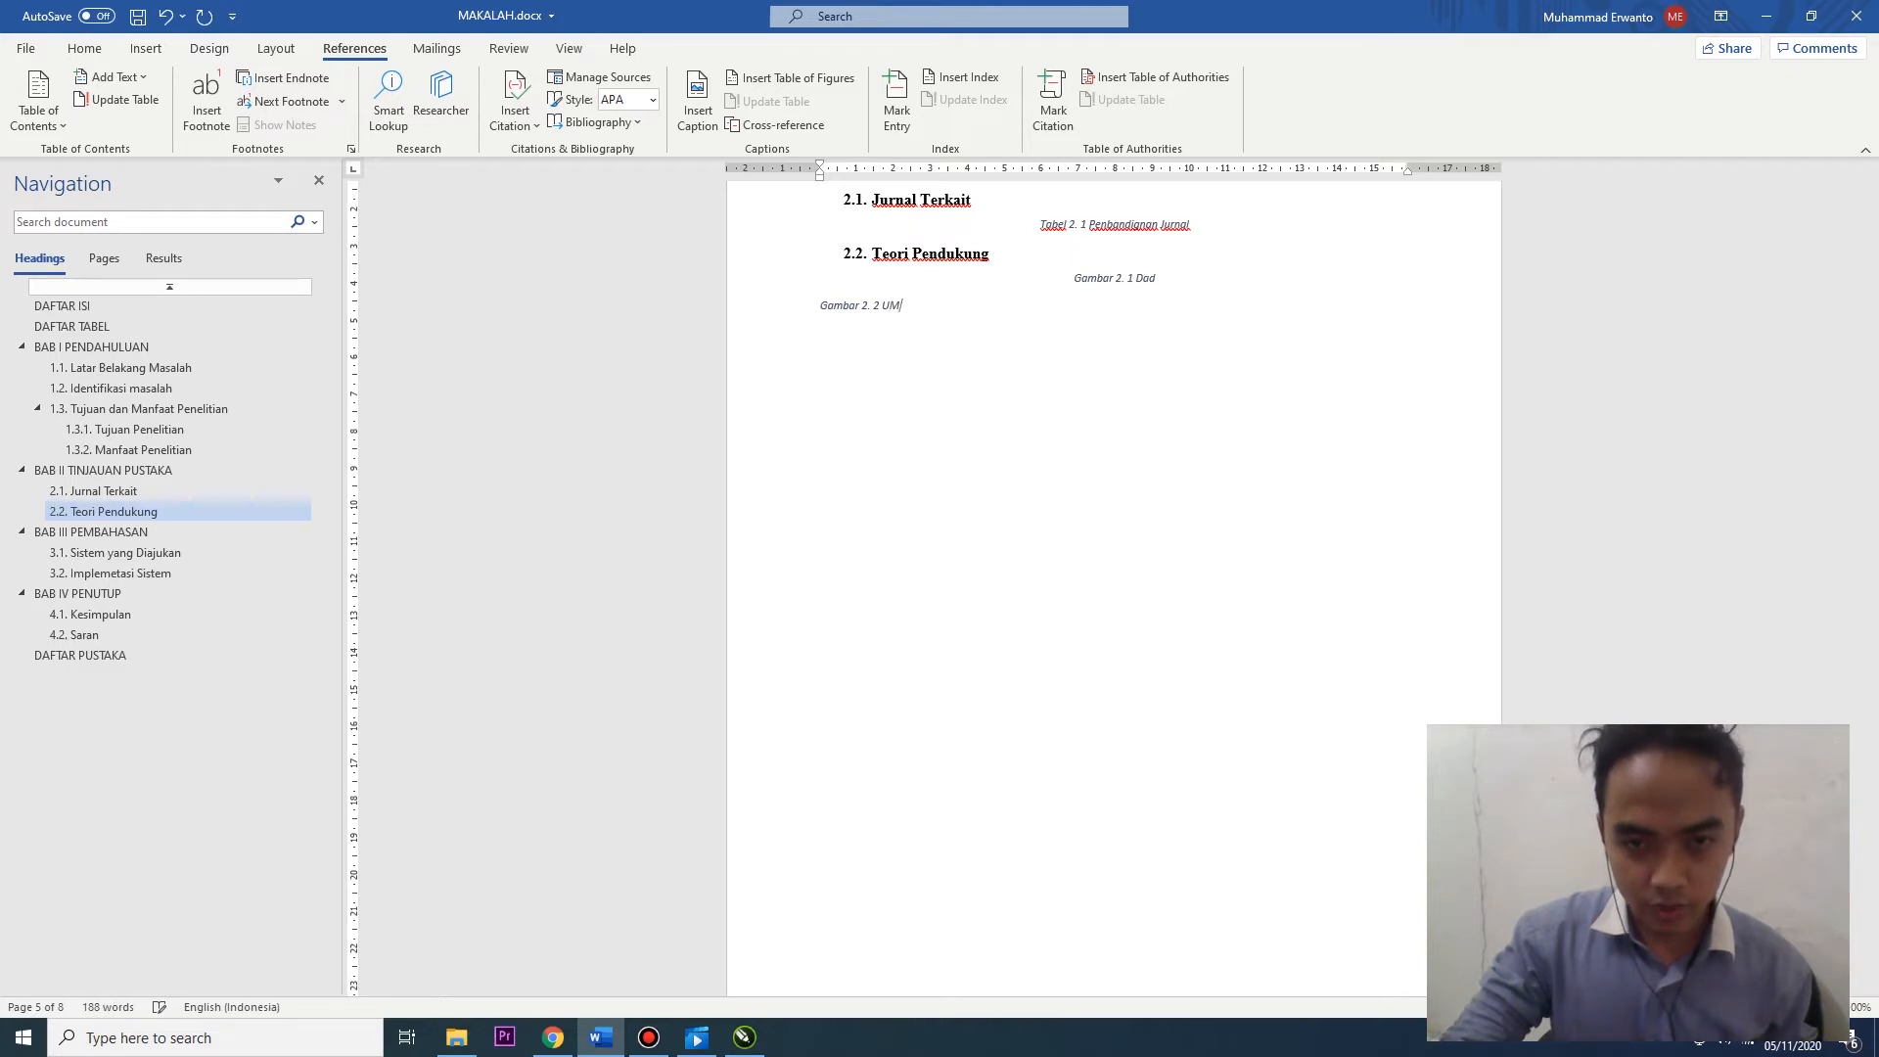
type("L")
key("ctrl+e")
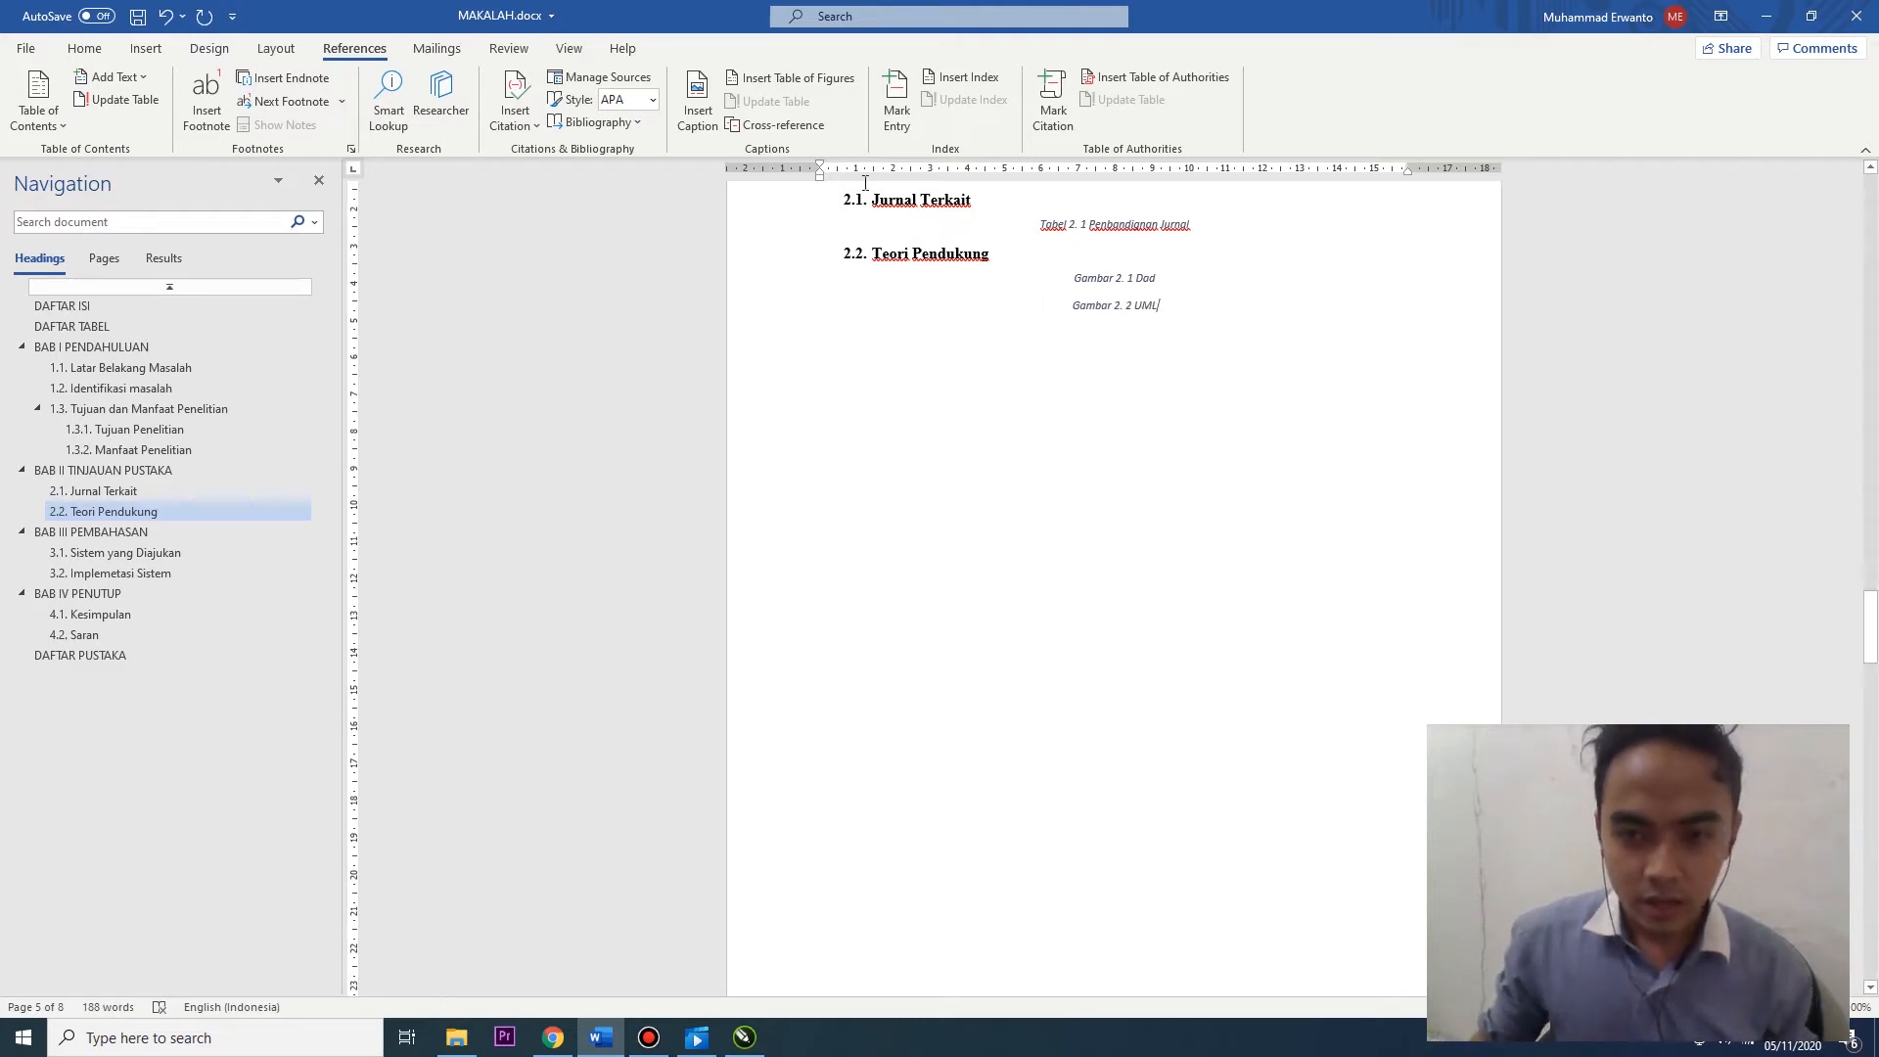
Insert the caption "Gambar 2. 3 andai aku bisa" on its own line below the UML caption
left_click(697, 110)
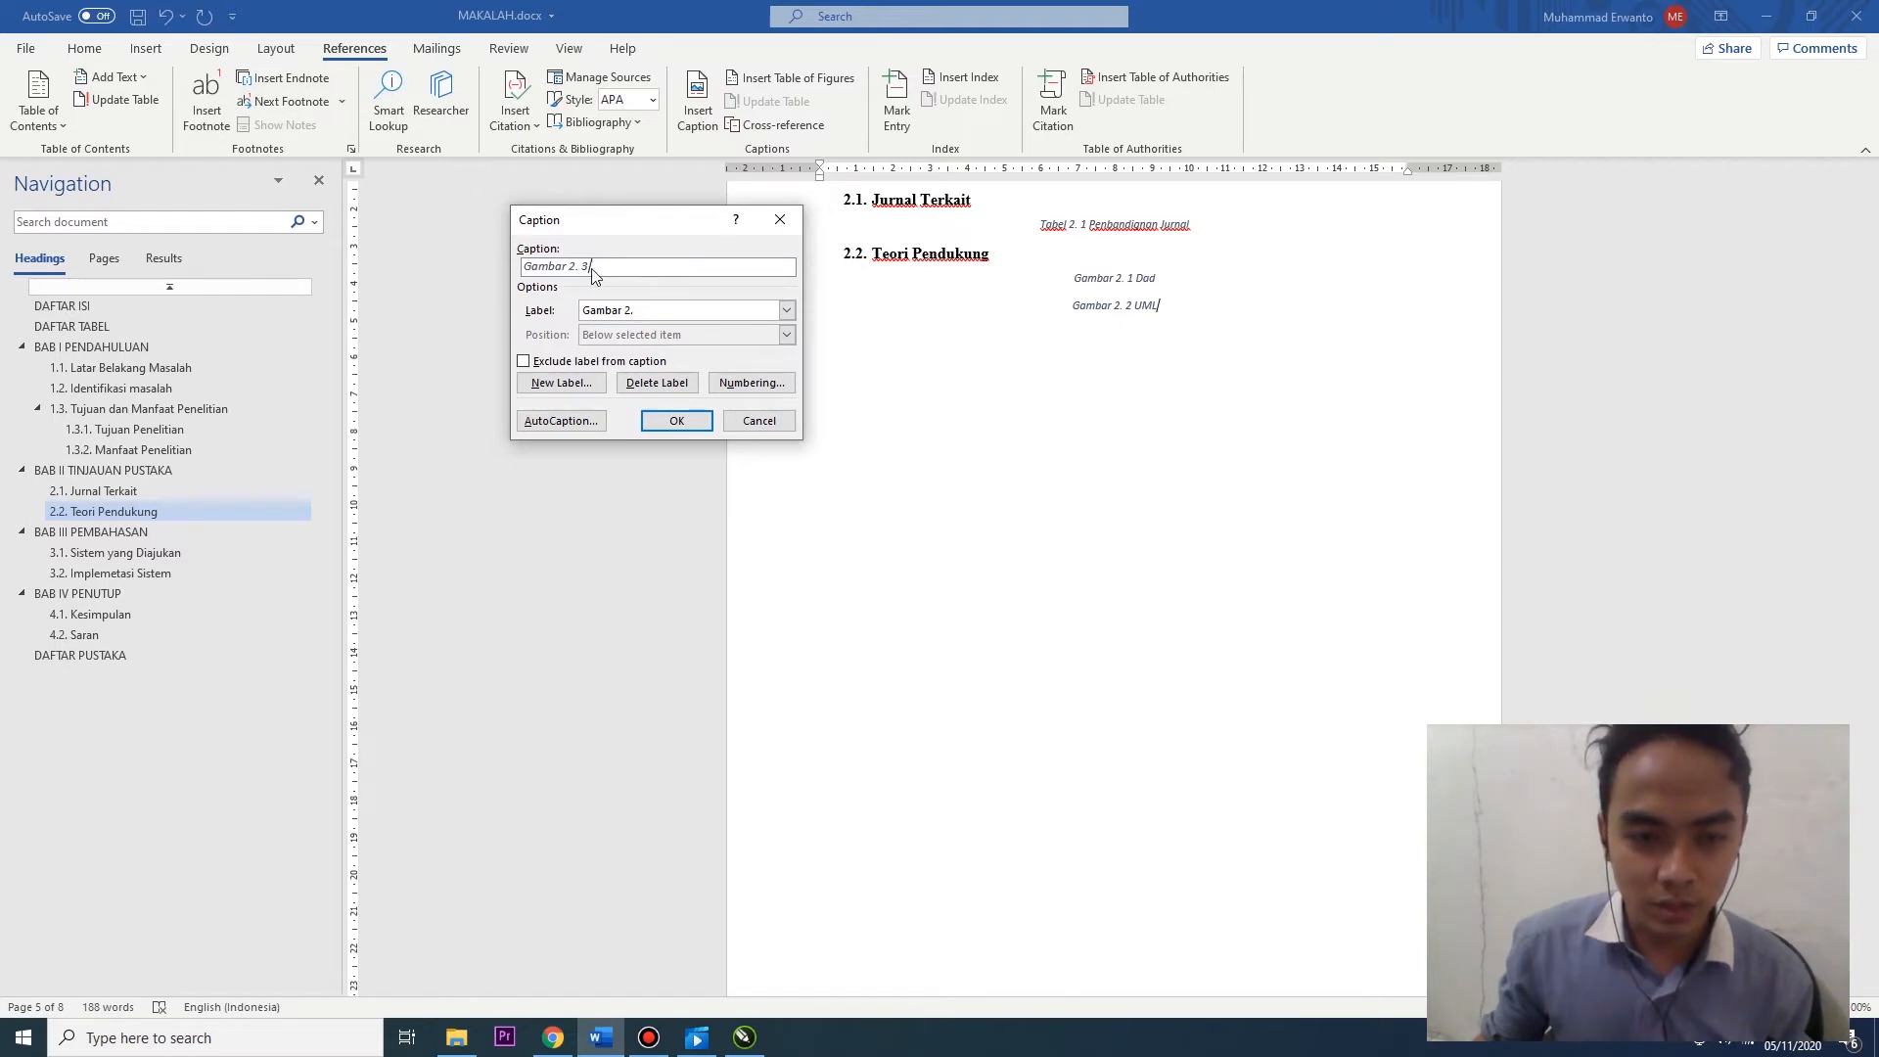
left_click(690, 421)
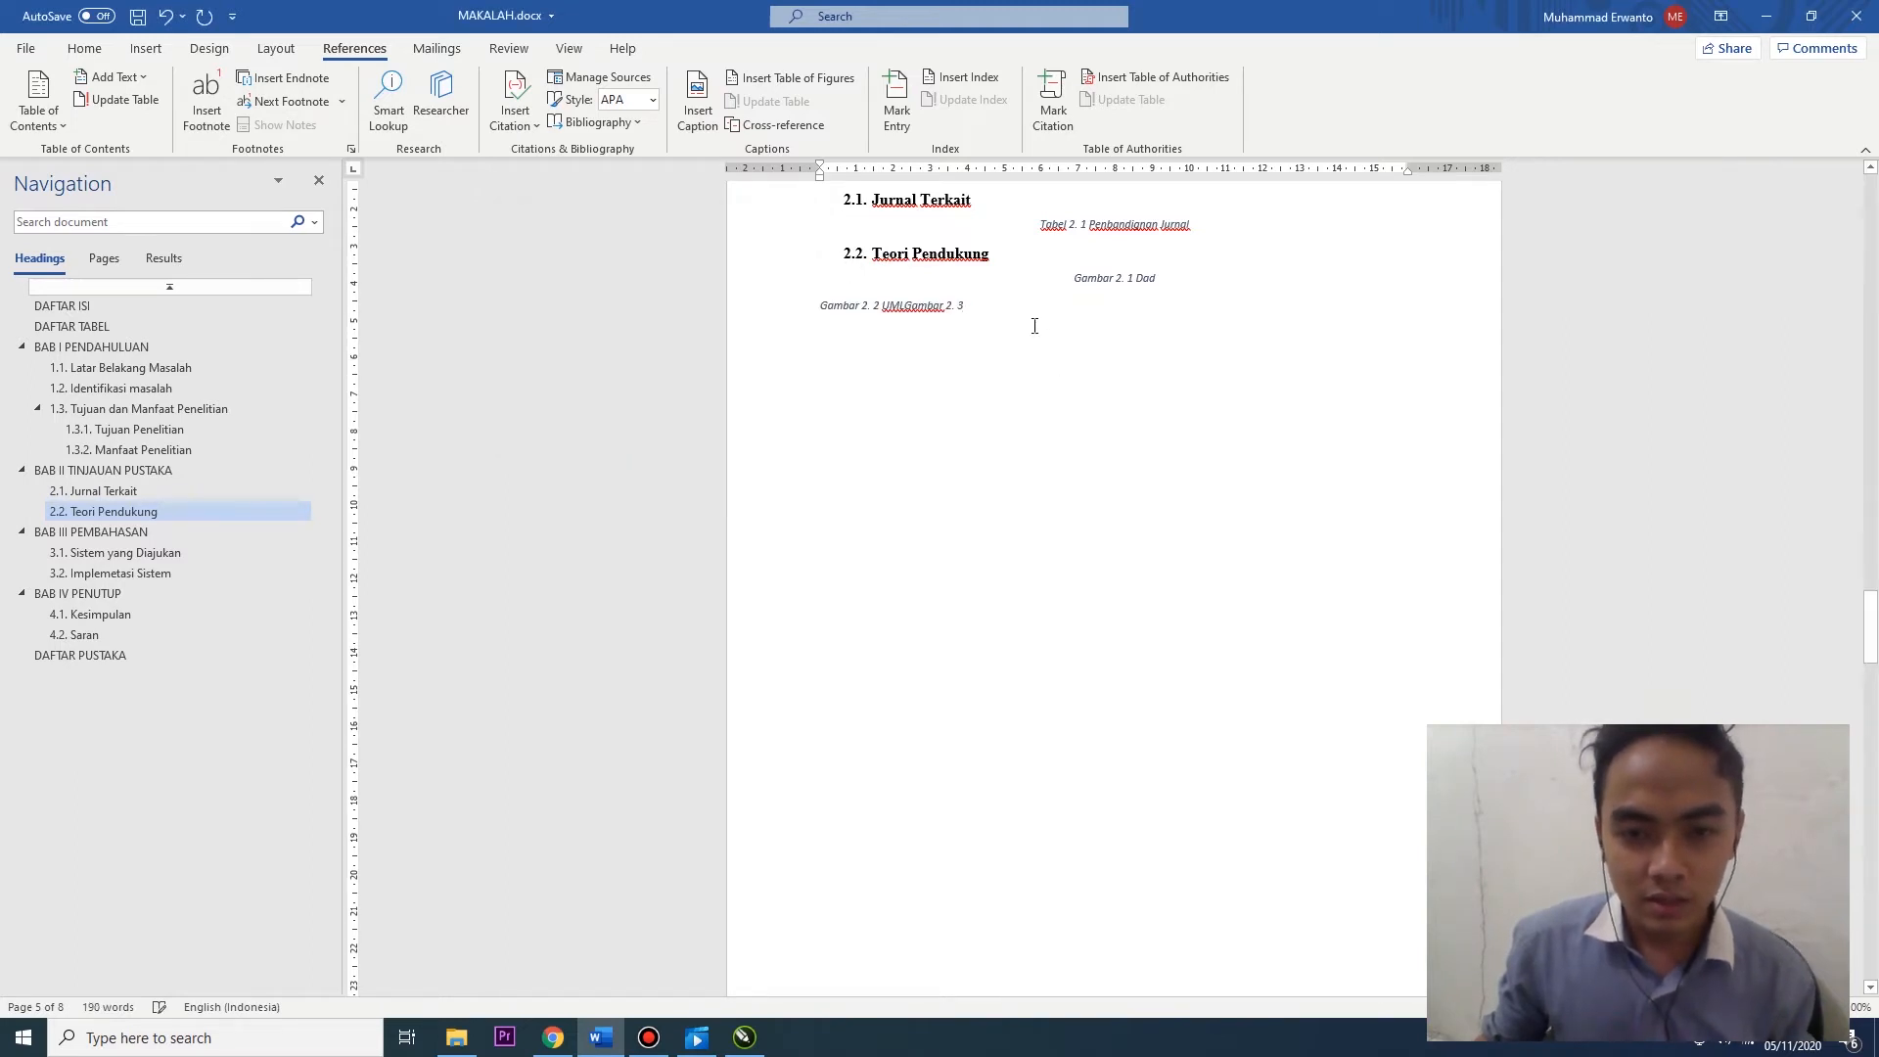
left_click(906, 305)
key("Return")
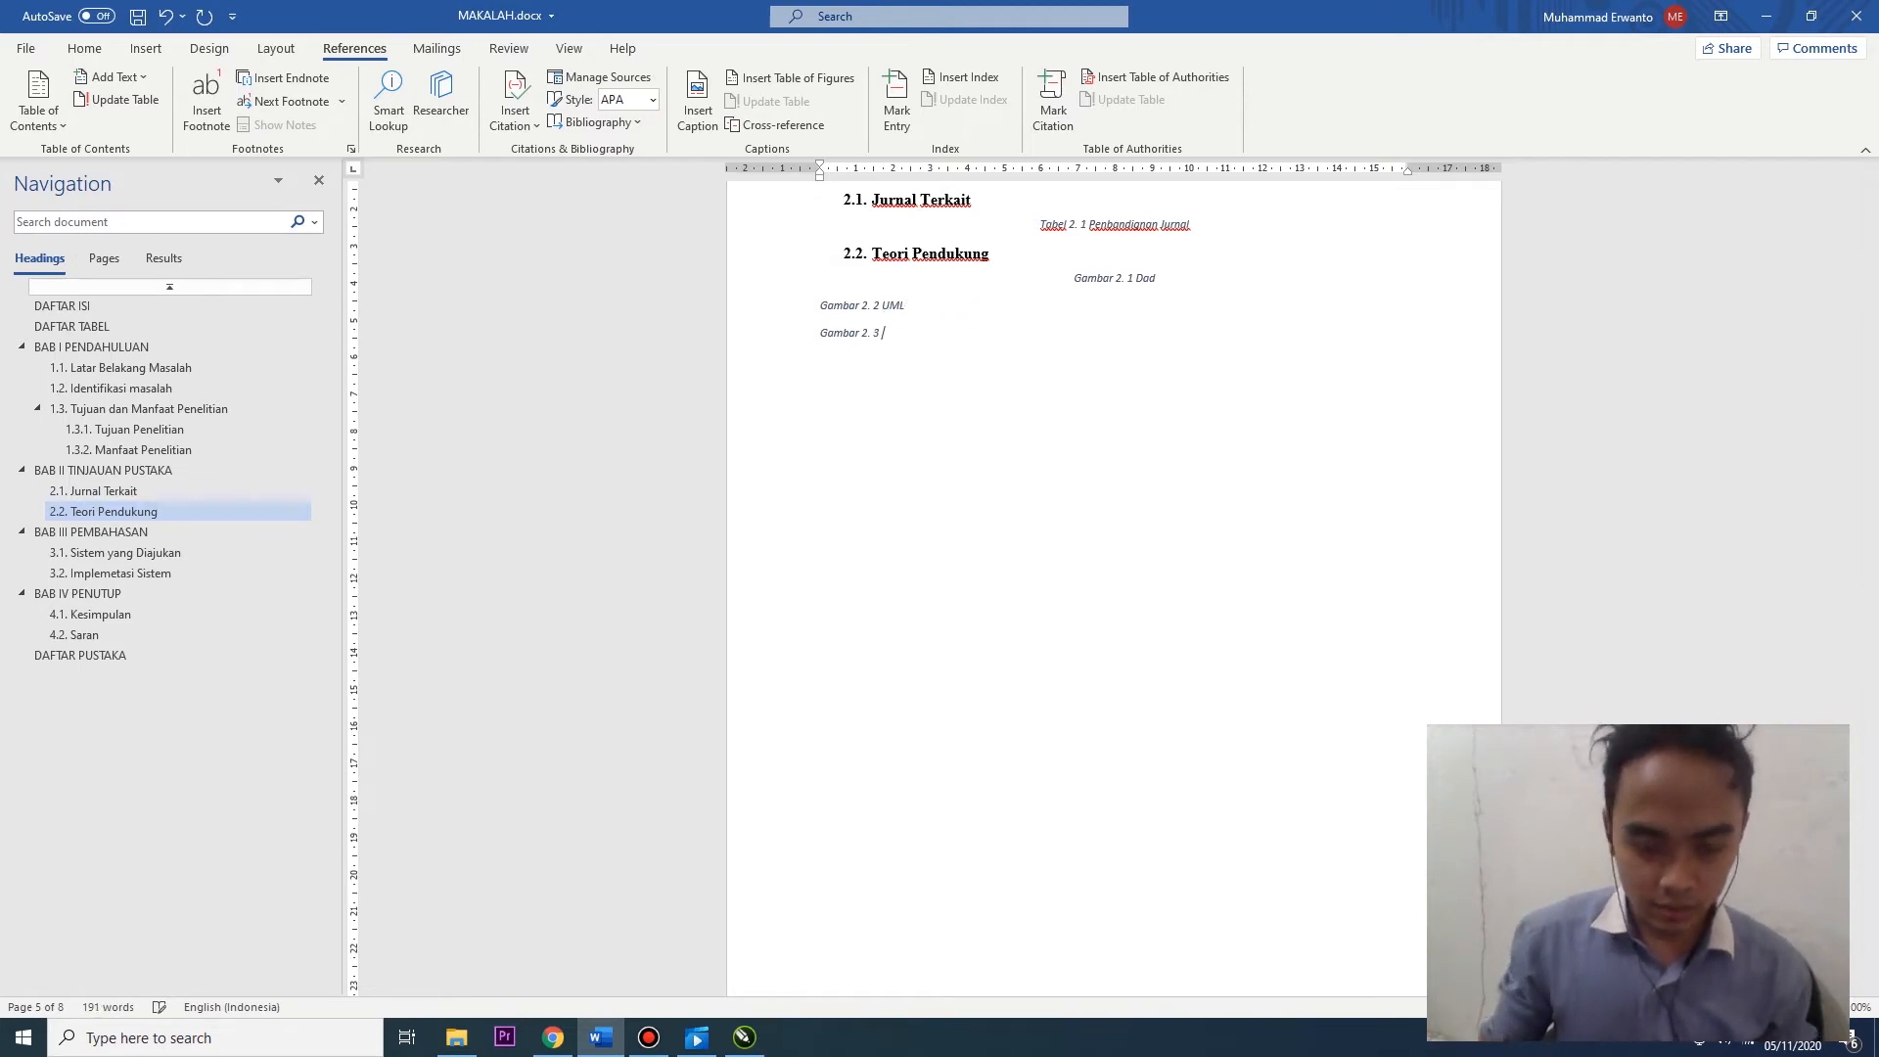
type("and")
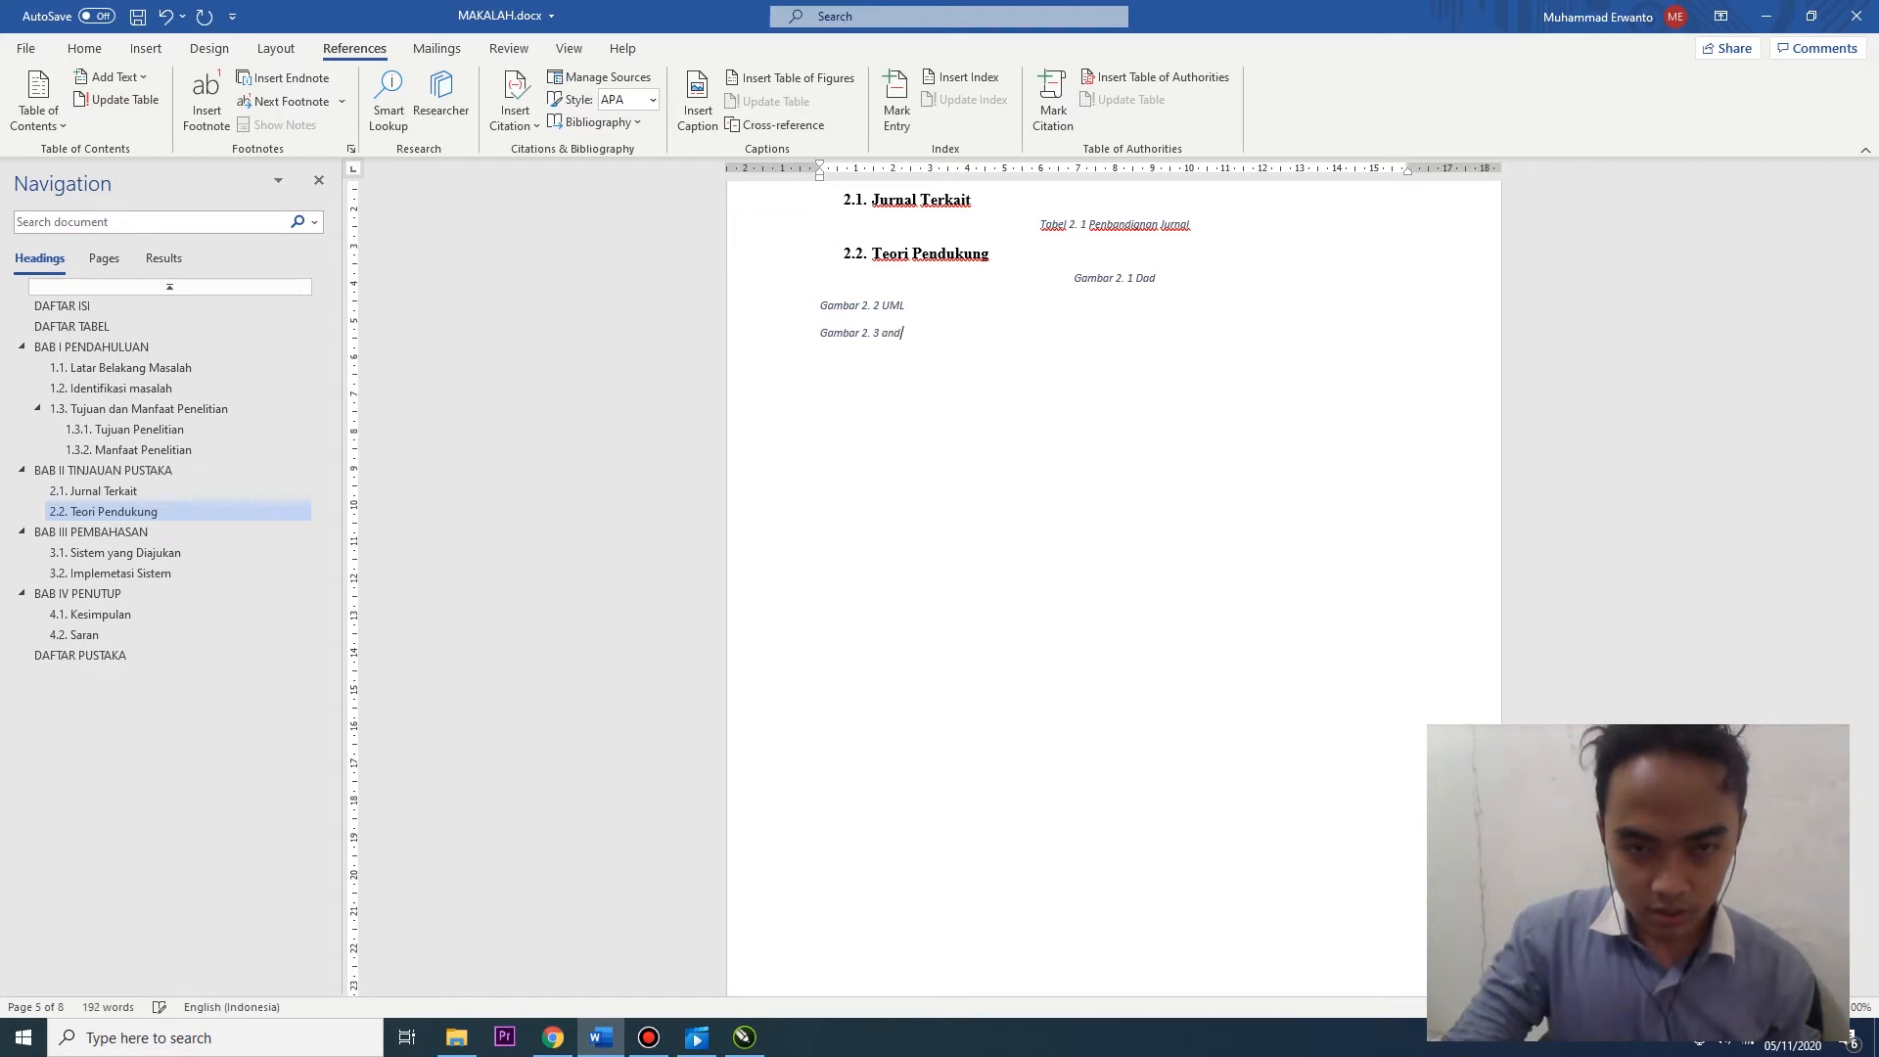
type("ai aku bisa")
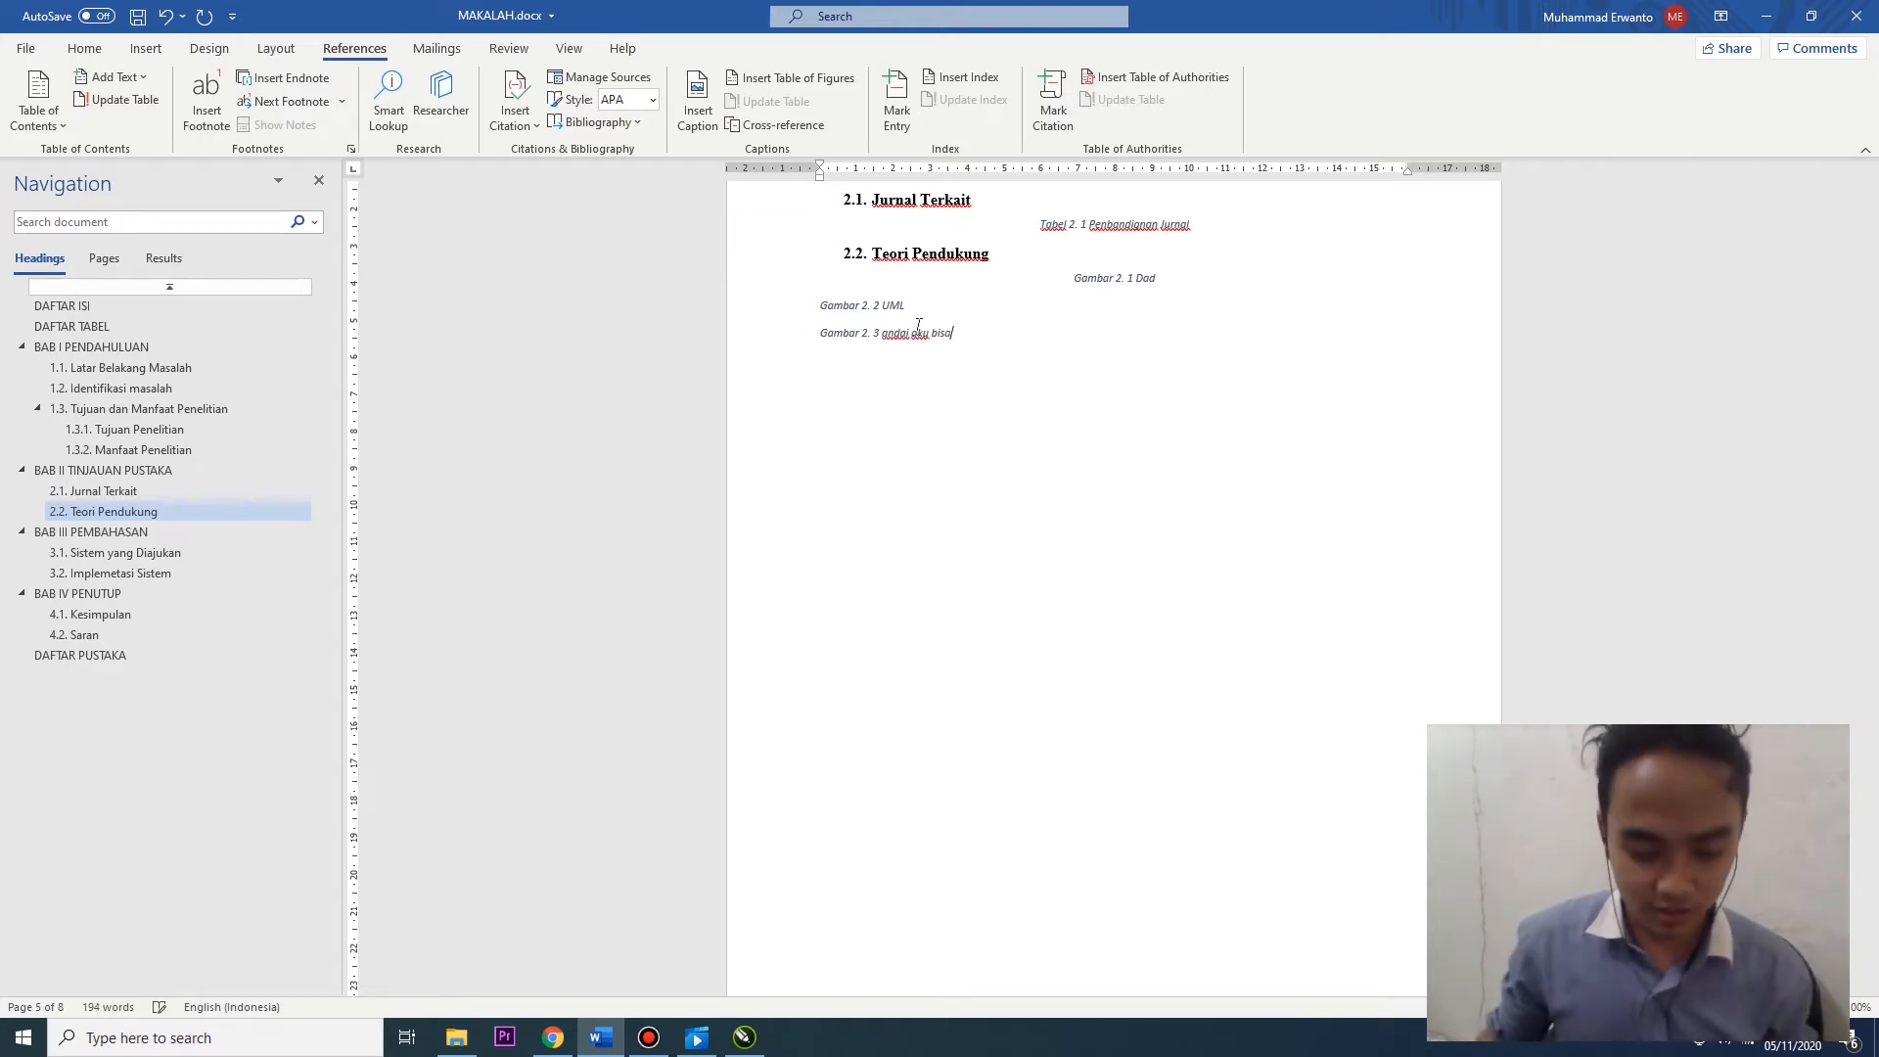
Center the captions Gambar 2. 3 and Gambar 2. 2
key("ctrl+e")
left_click(891, 306)
key("ctrl+e")
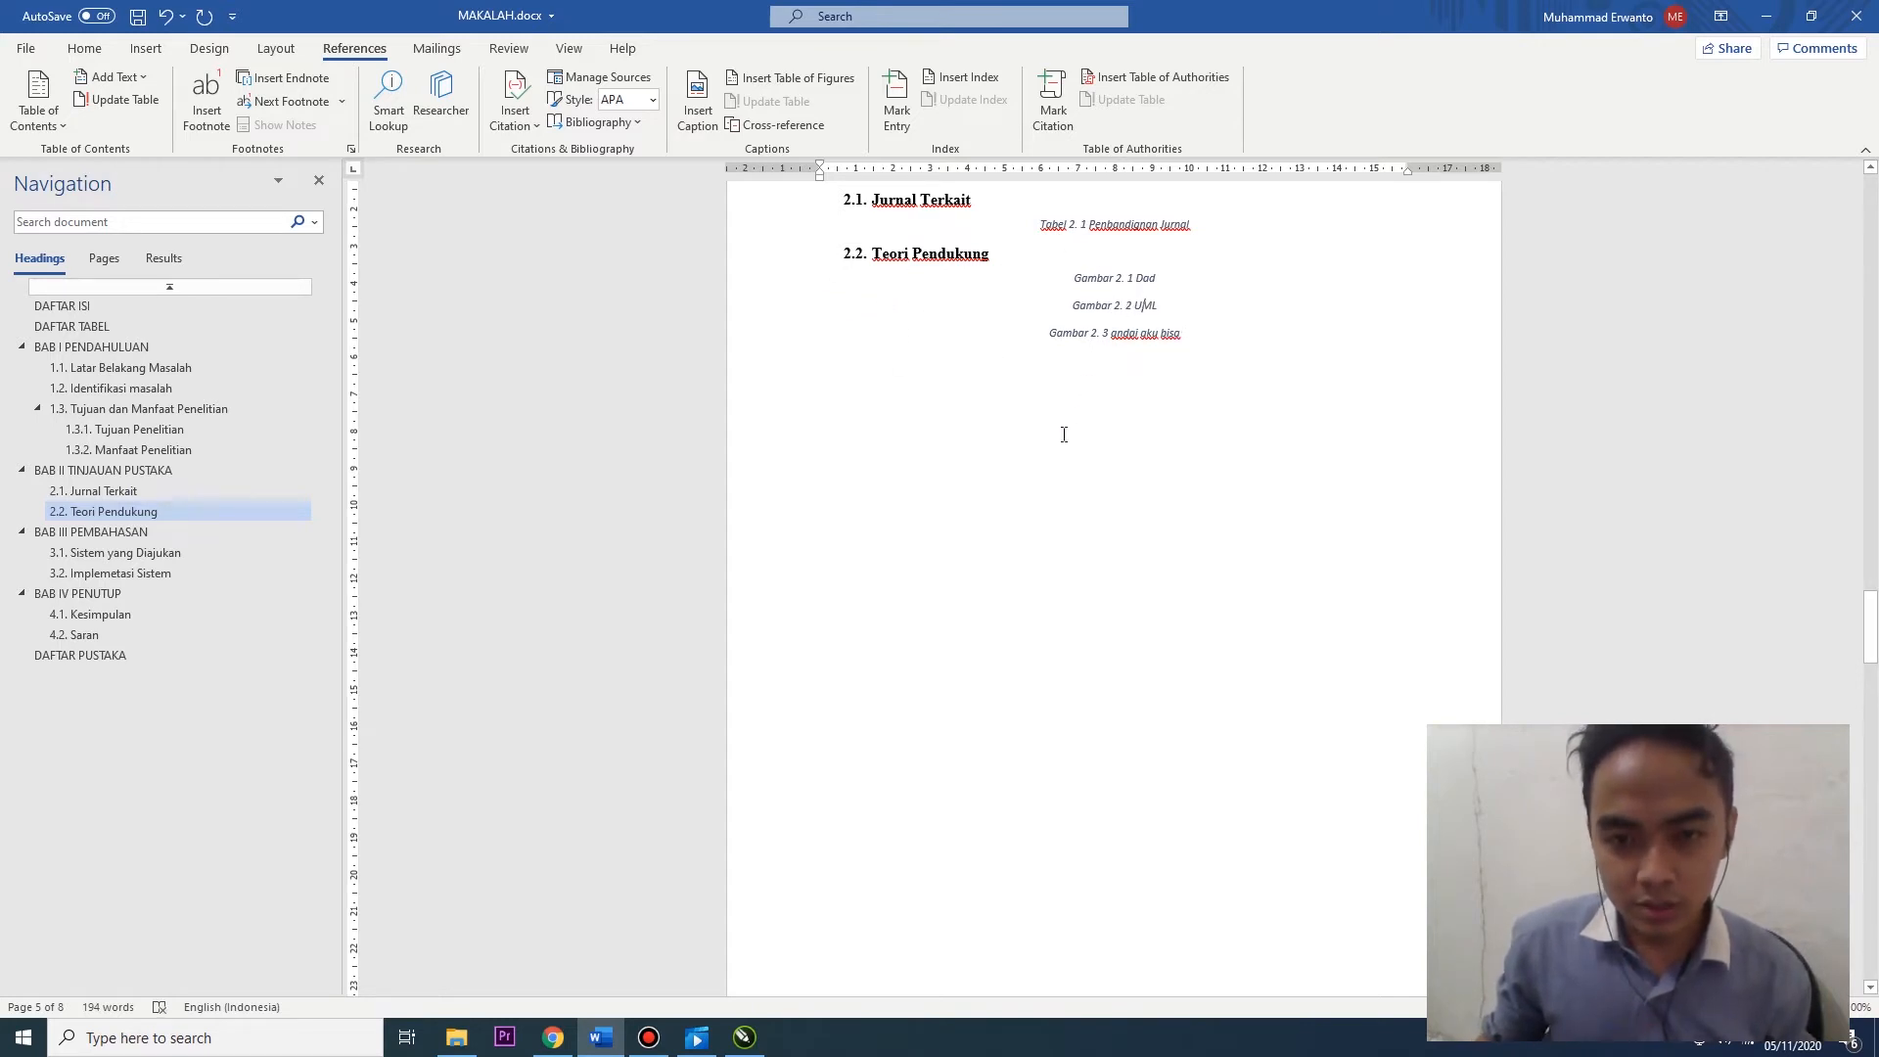
Add an empty line below the heading 3.1. Sistem yang Diajukan and create the new caption label "Gambar 3." for it
scroll(1062, 421, "down", 10)
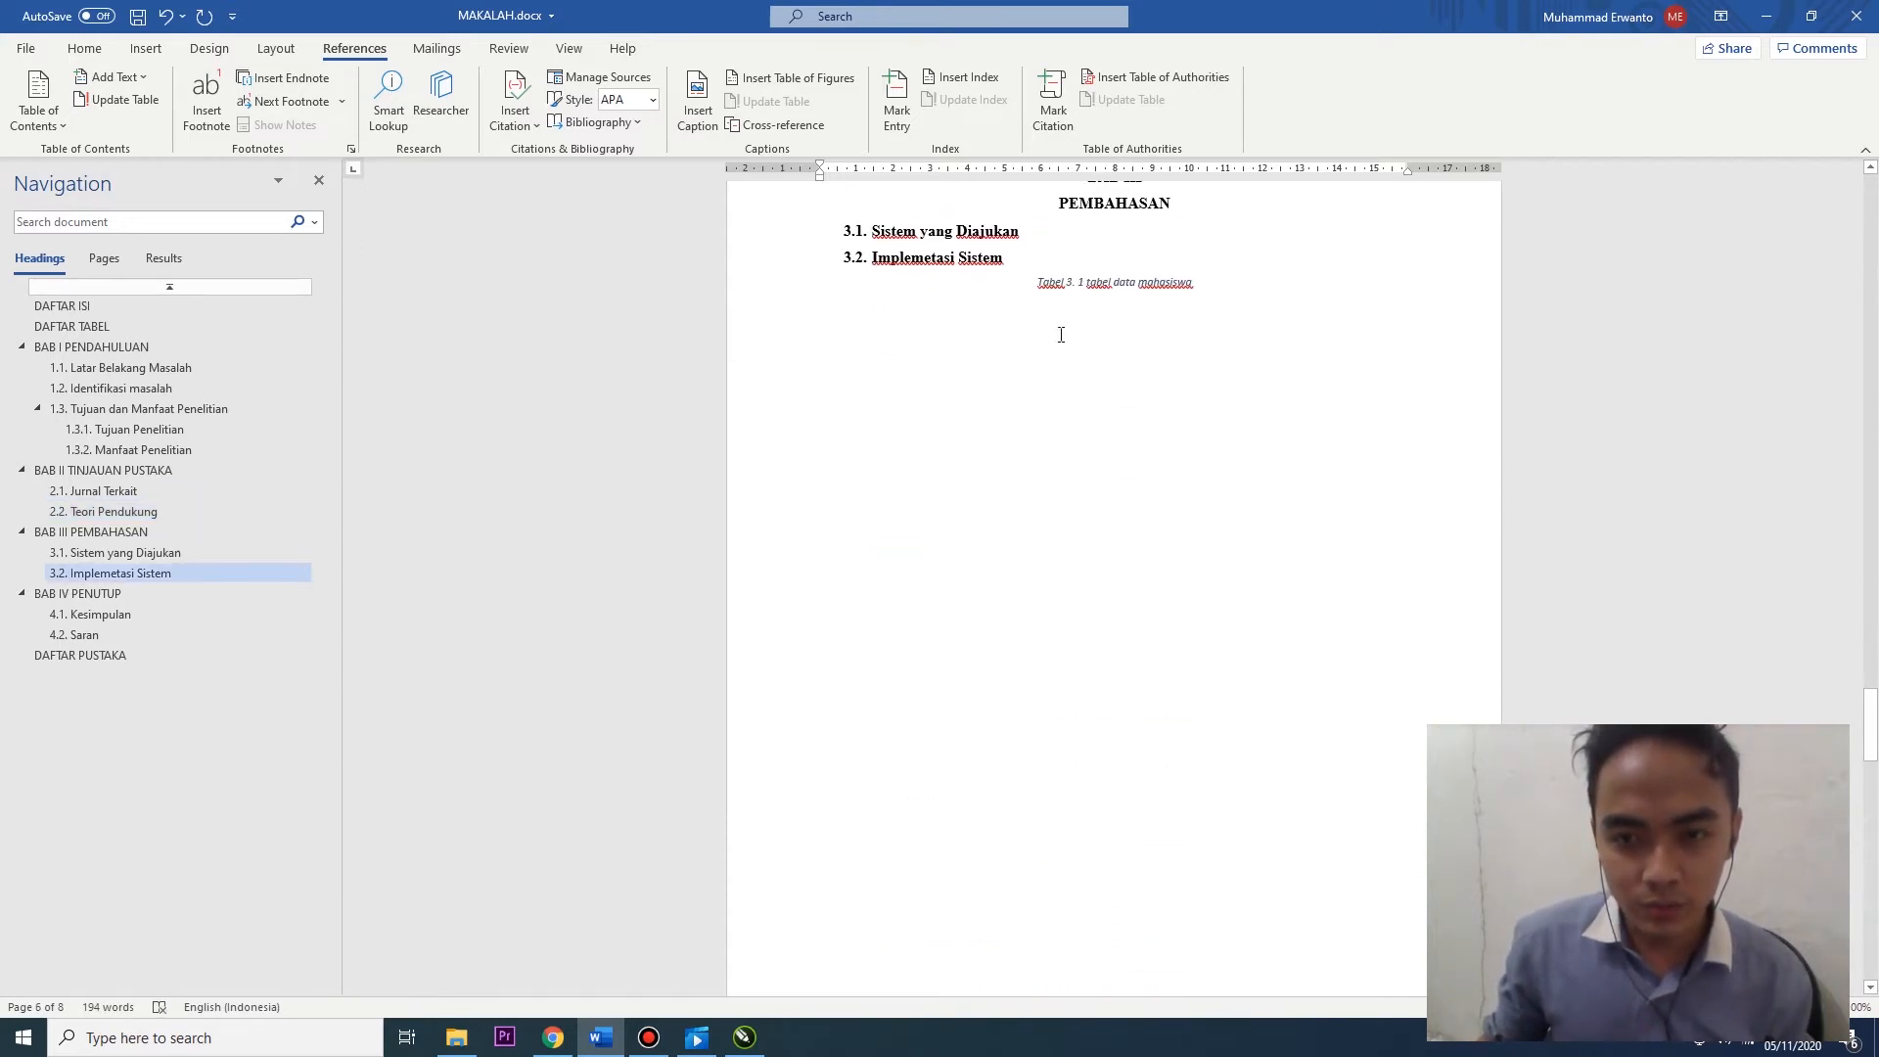
scroll(1071, 351, "up", 2)
left_click(1056, 365)
key("Return")
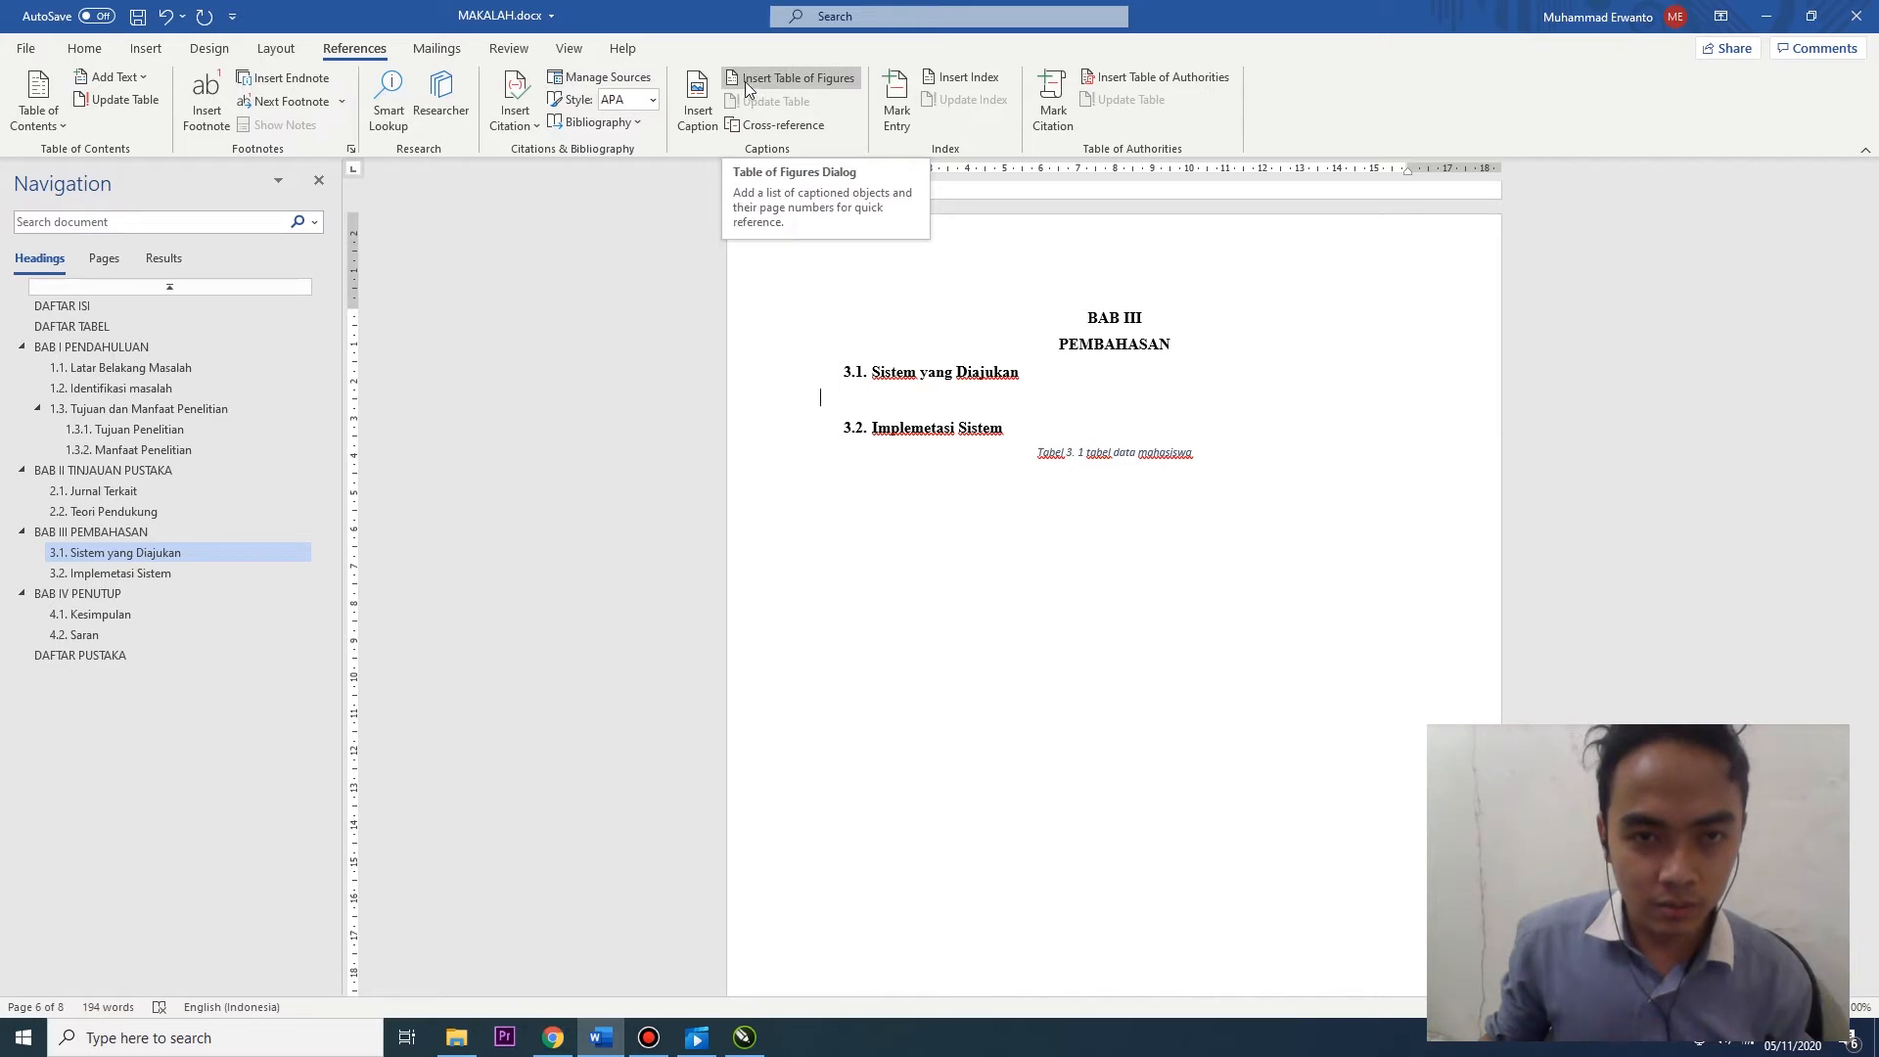
left_click(697, 103)
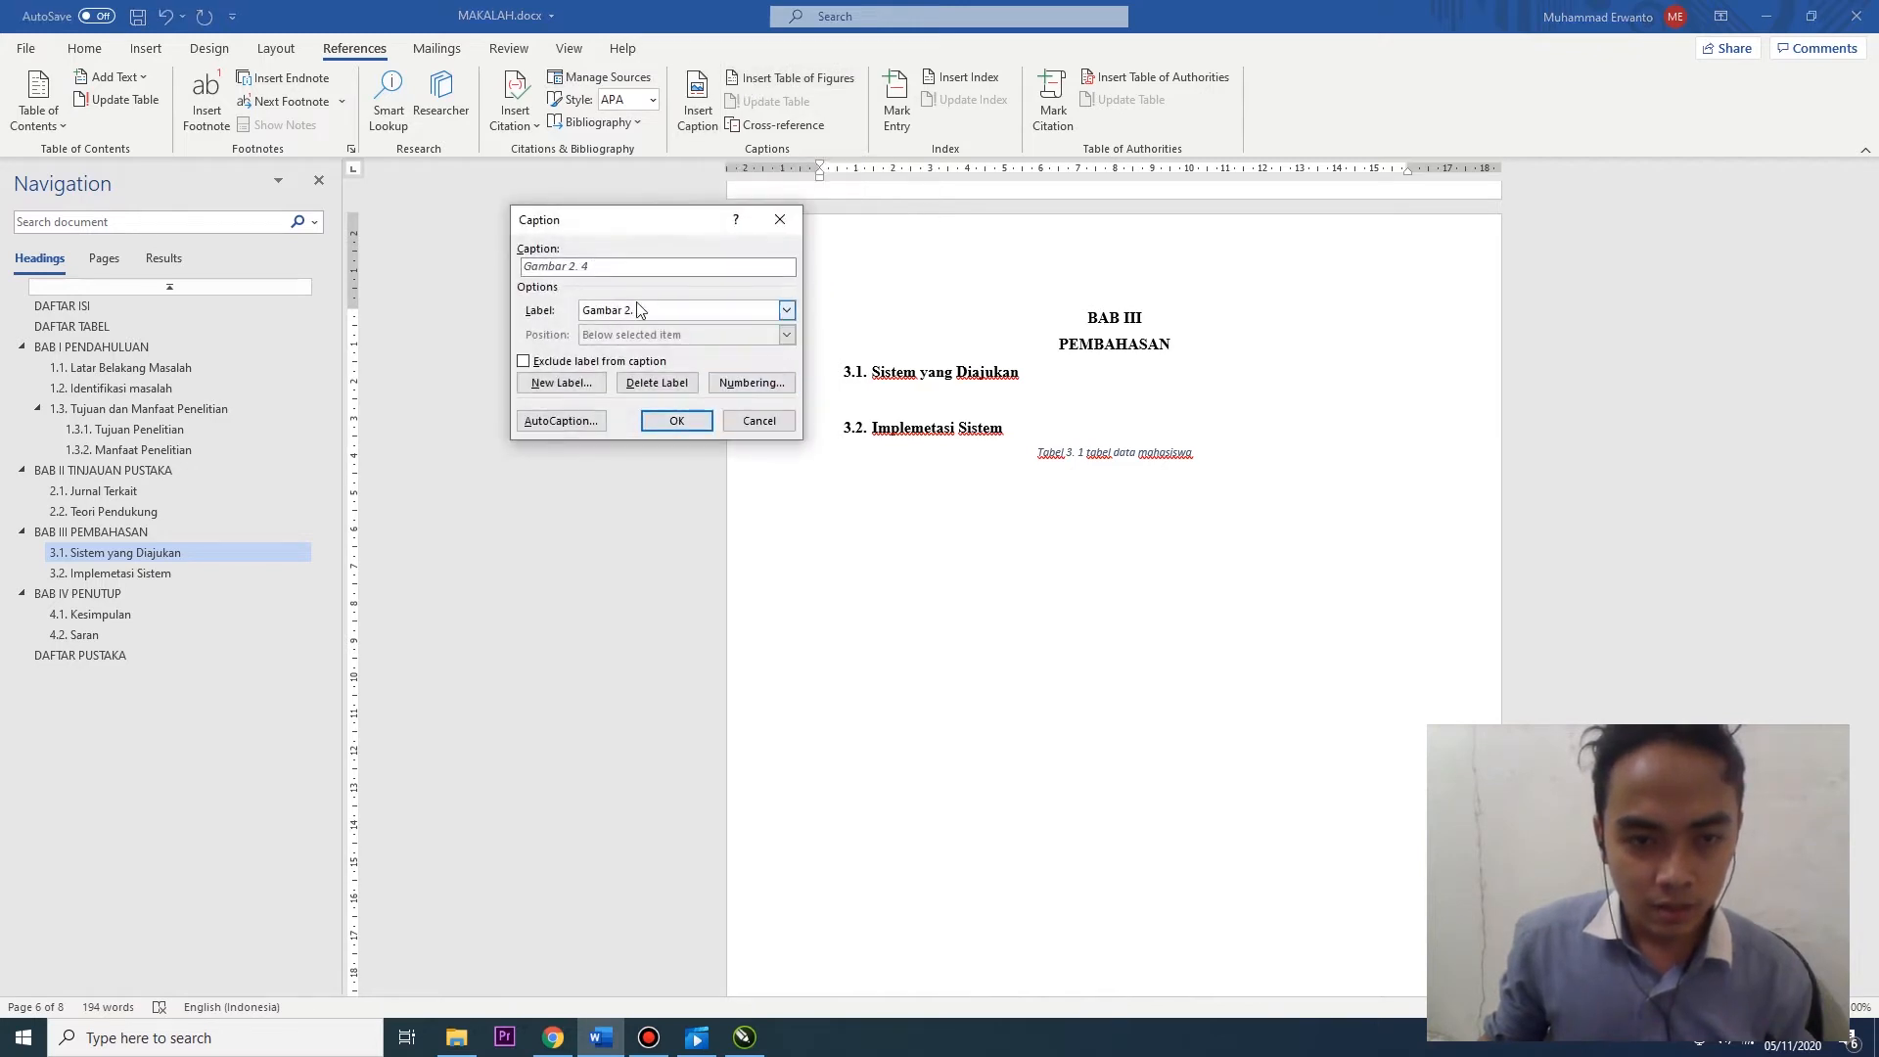
left_click(546, 384)
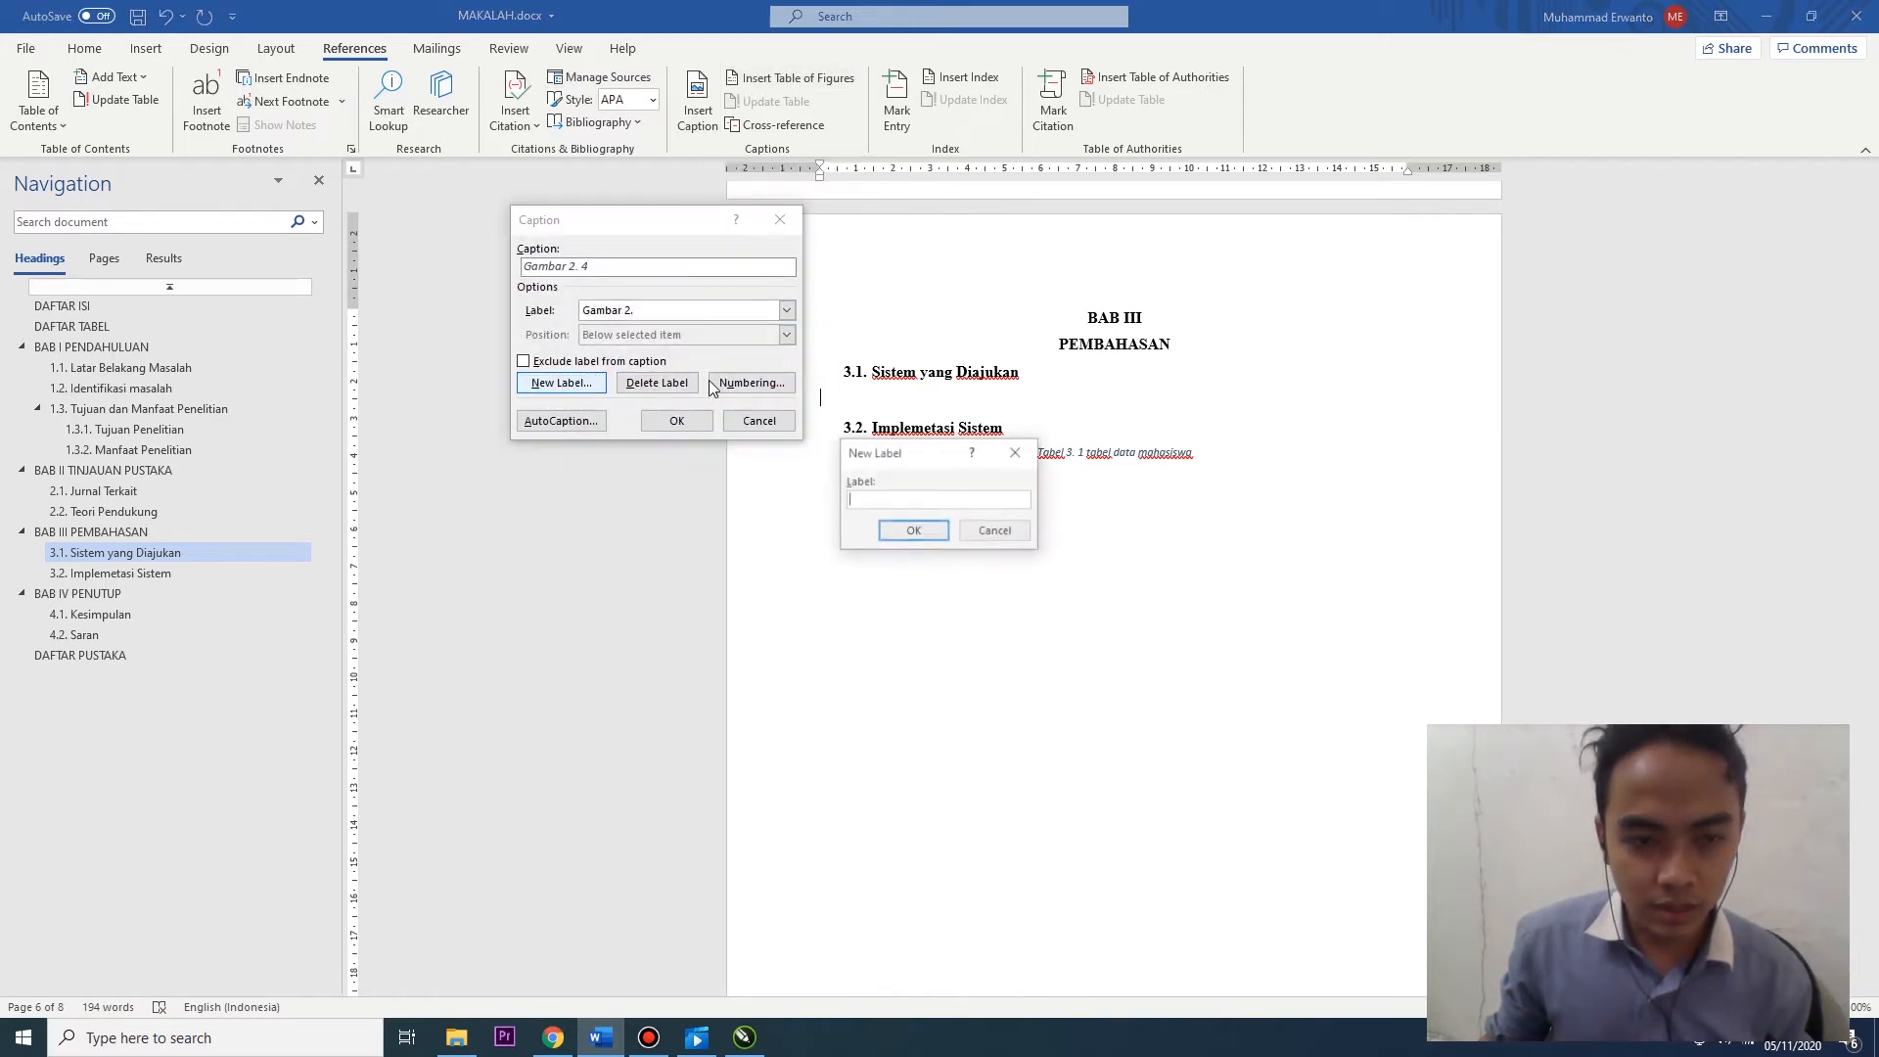
type("Gambar 3.")
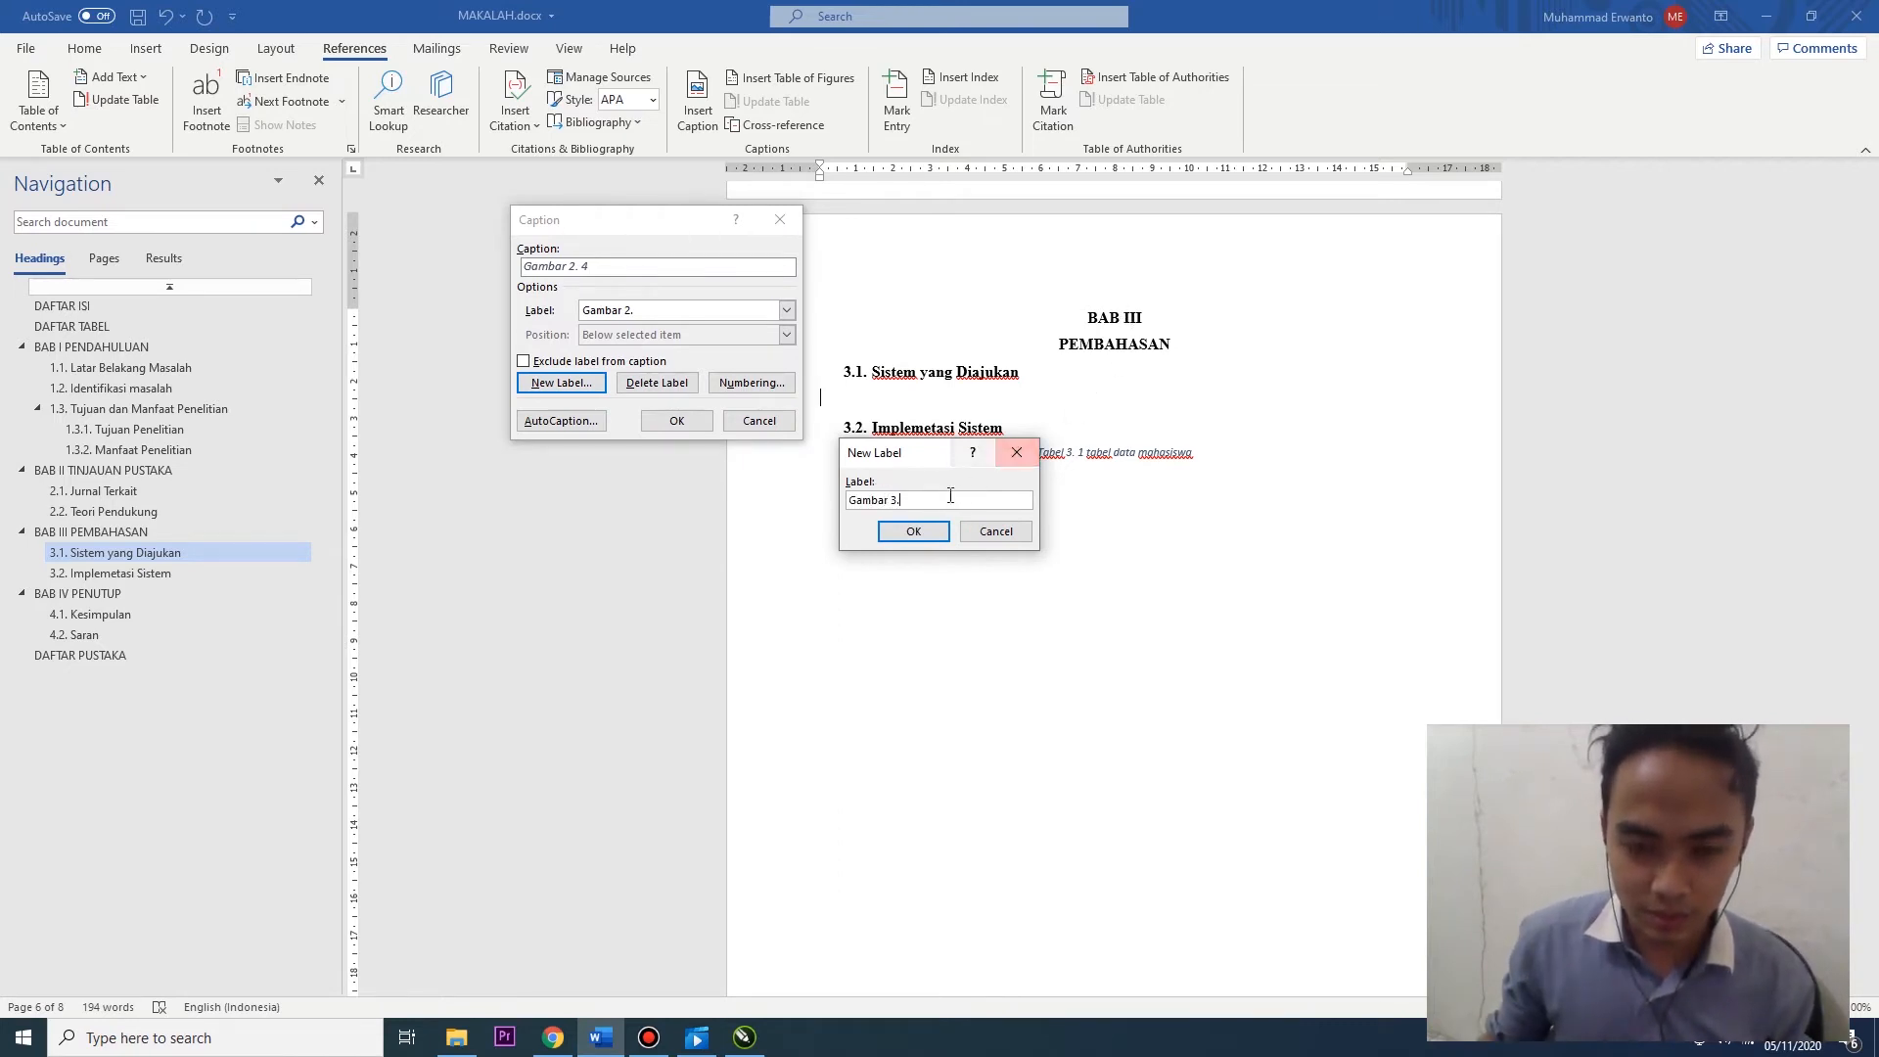
left_click(913, 531)
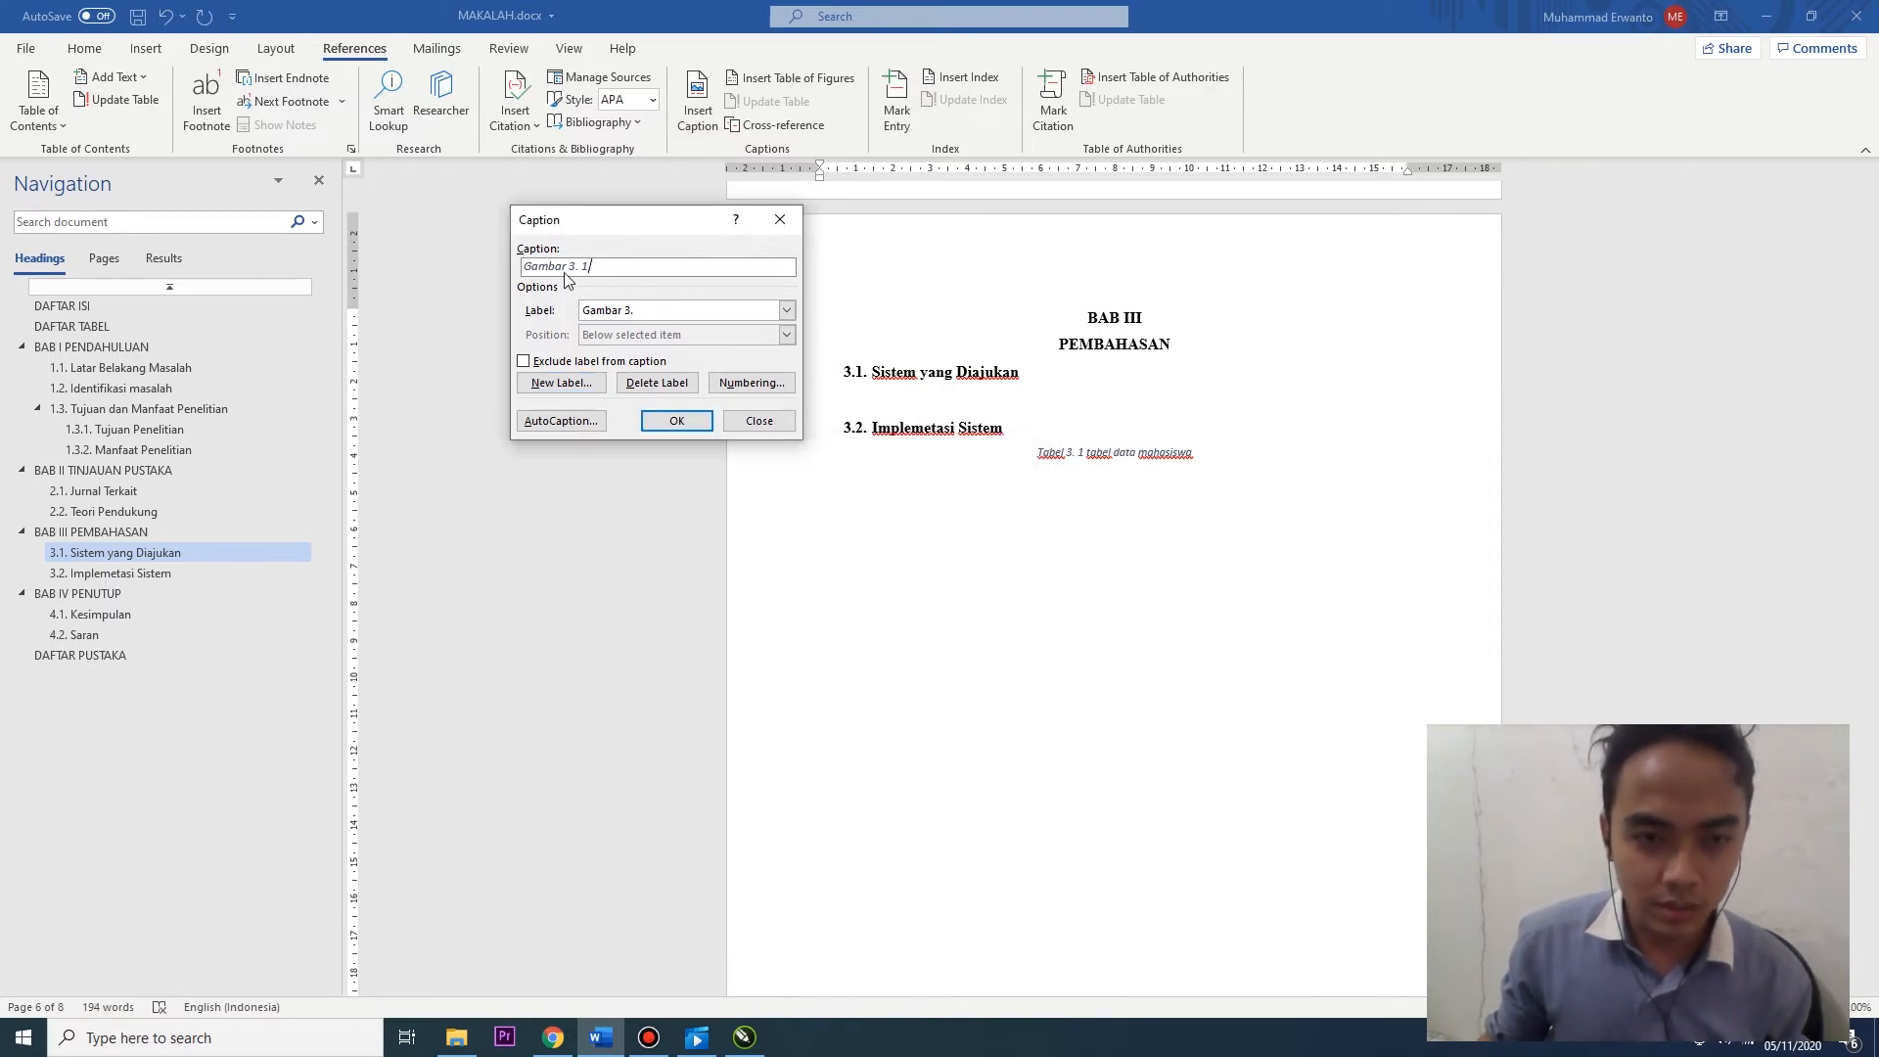
Insert the caption "Gambar 3. 1 Sistem yang diajuakan" below the heading 3.1. Sistem yang Diajukan and center it
left_click(676, 422)
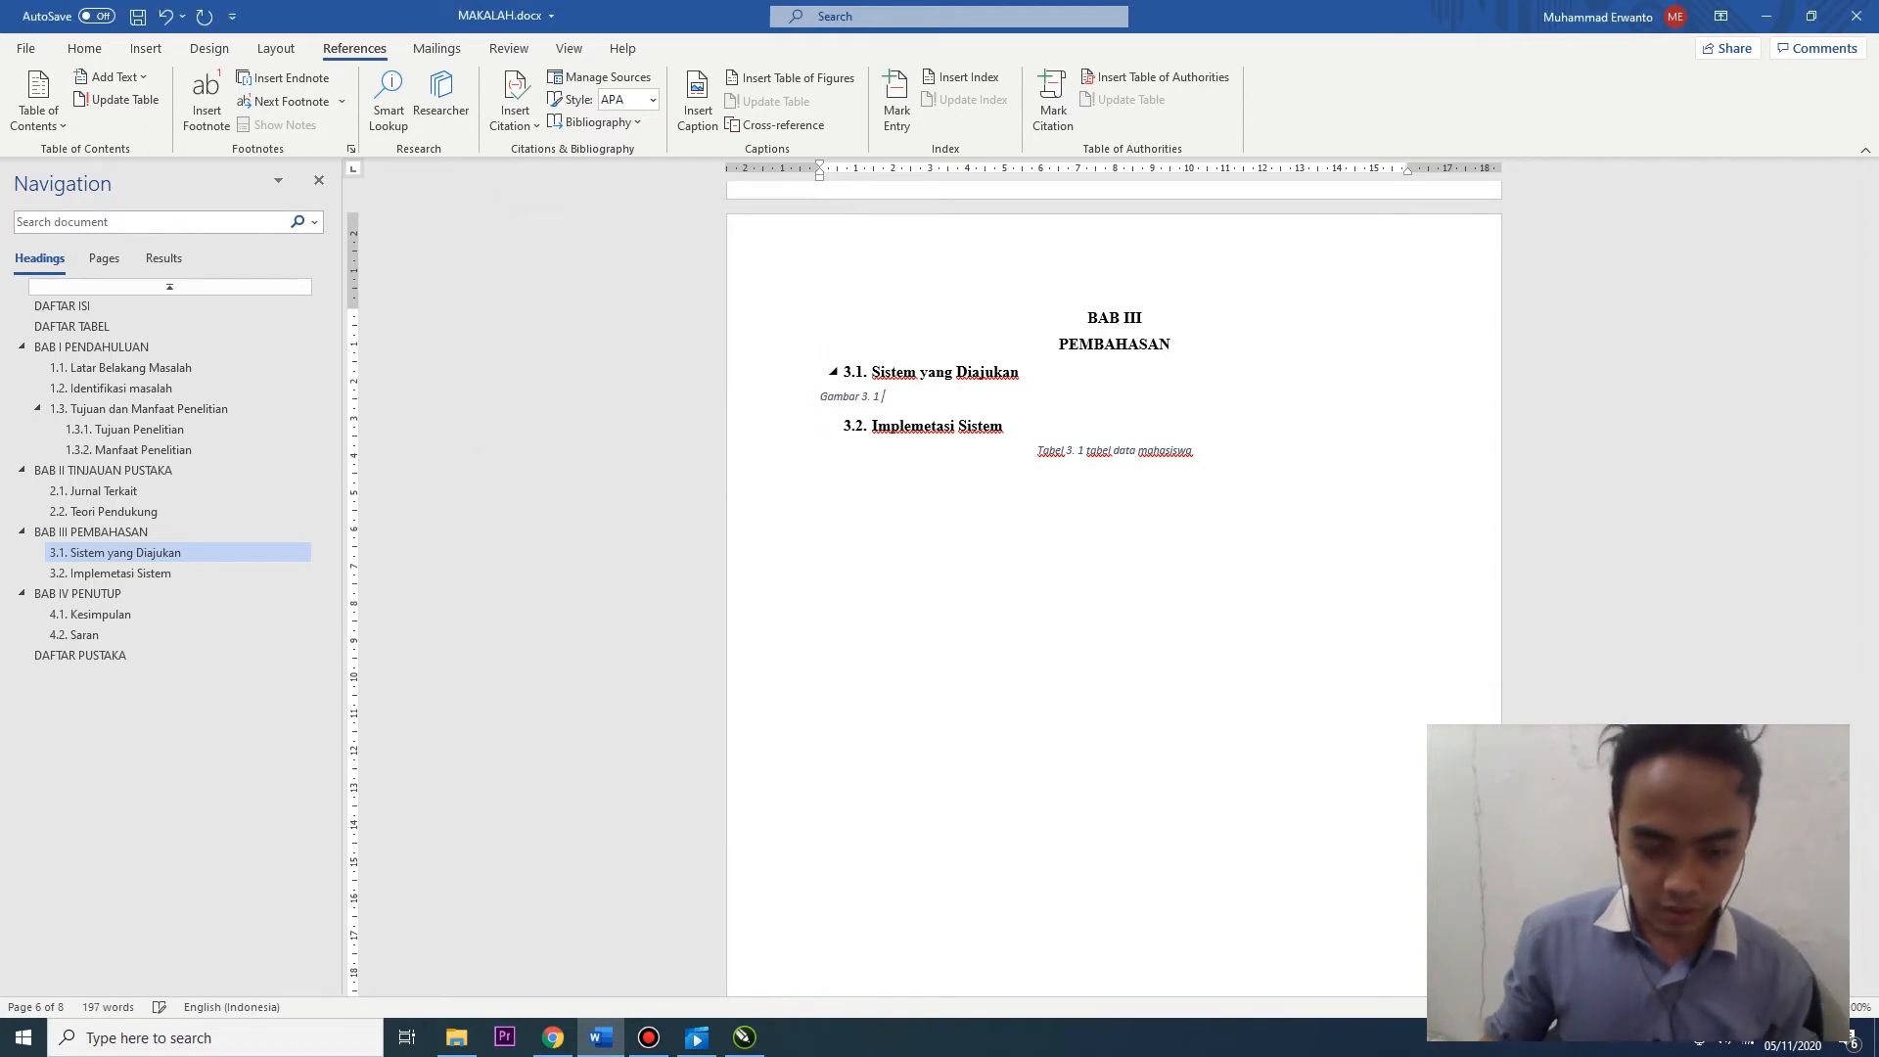
type("Sistem ")
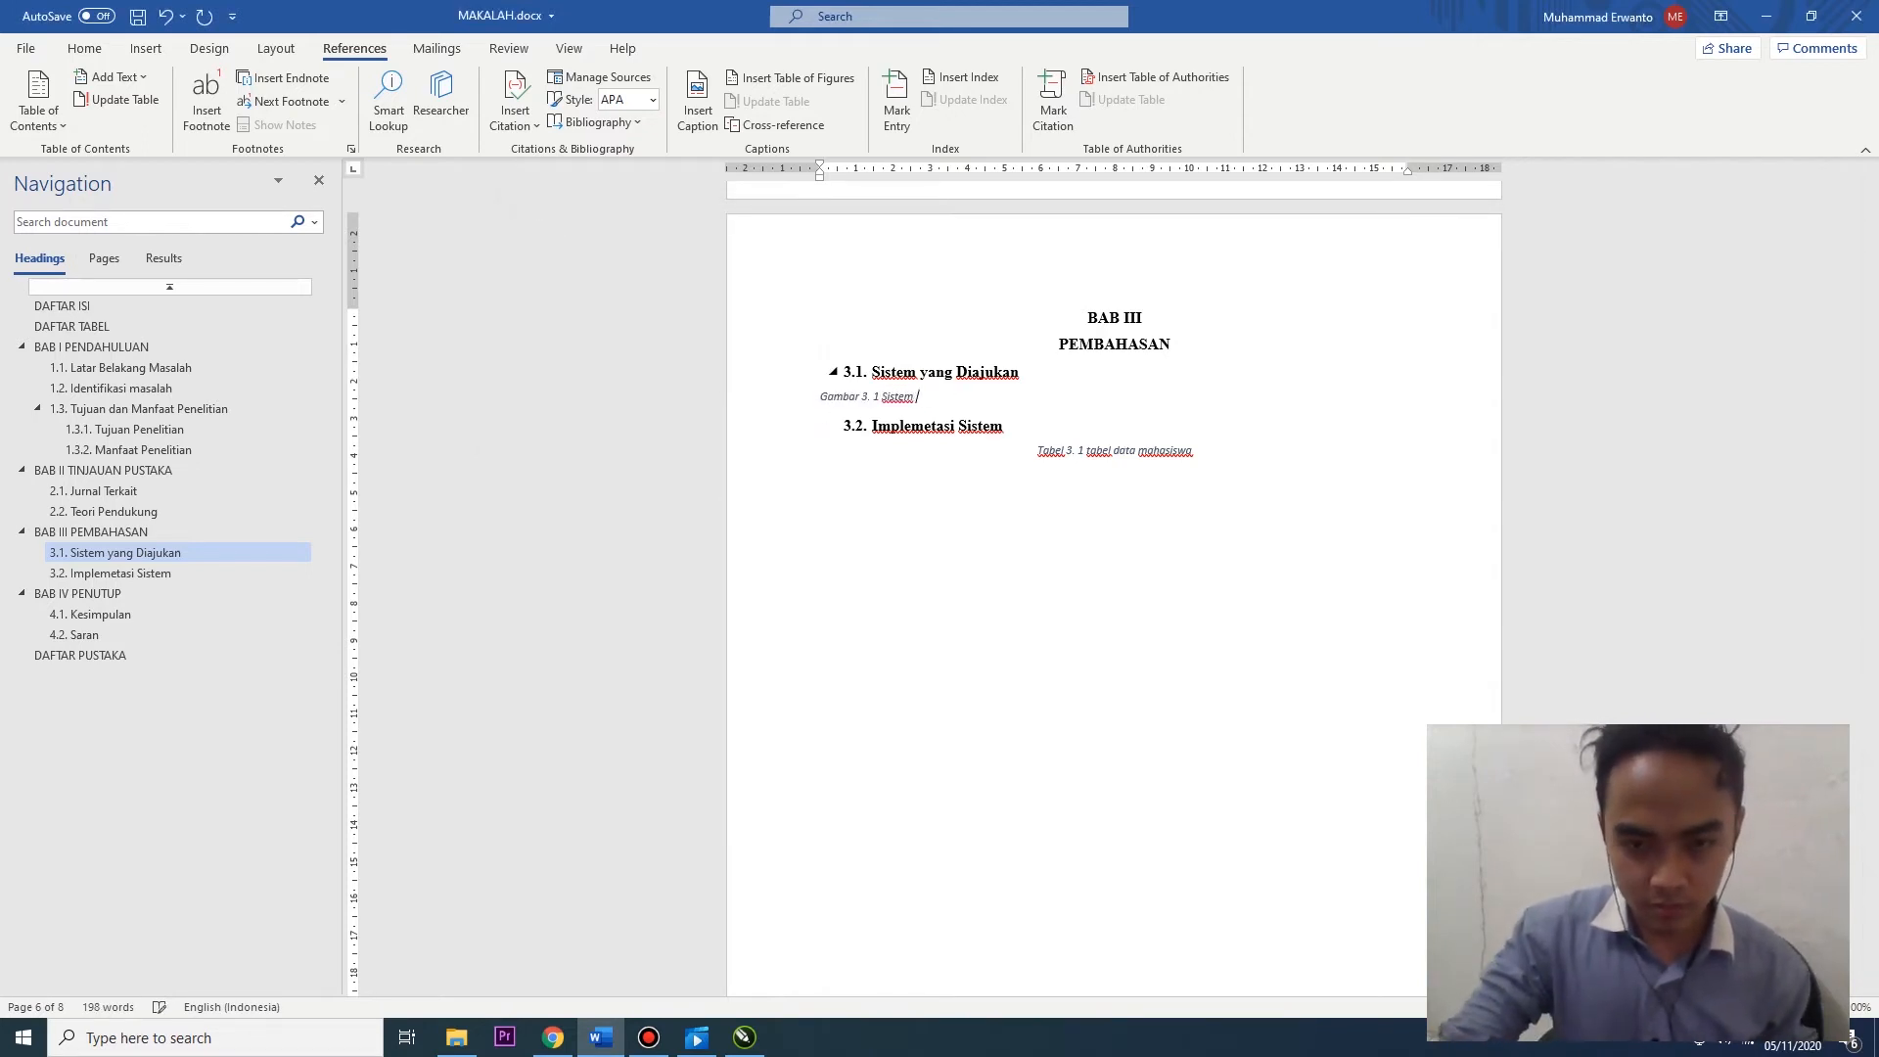
type("yang berjal")
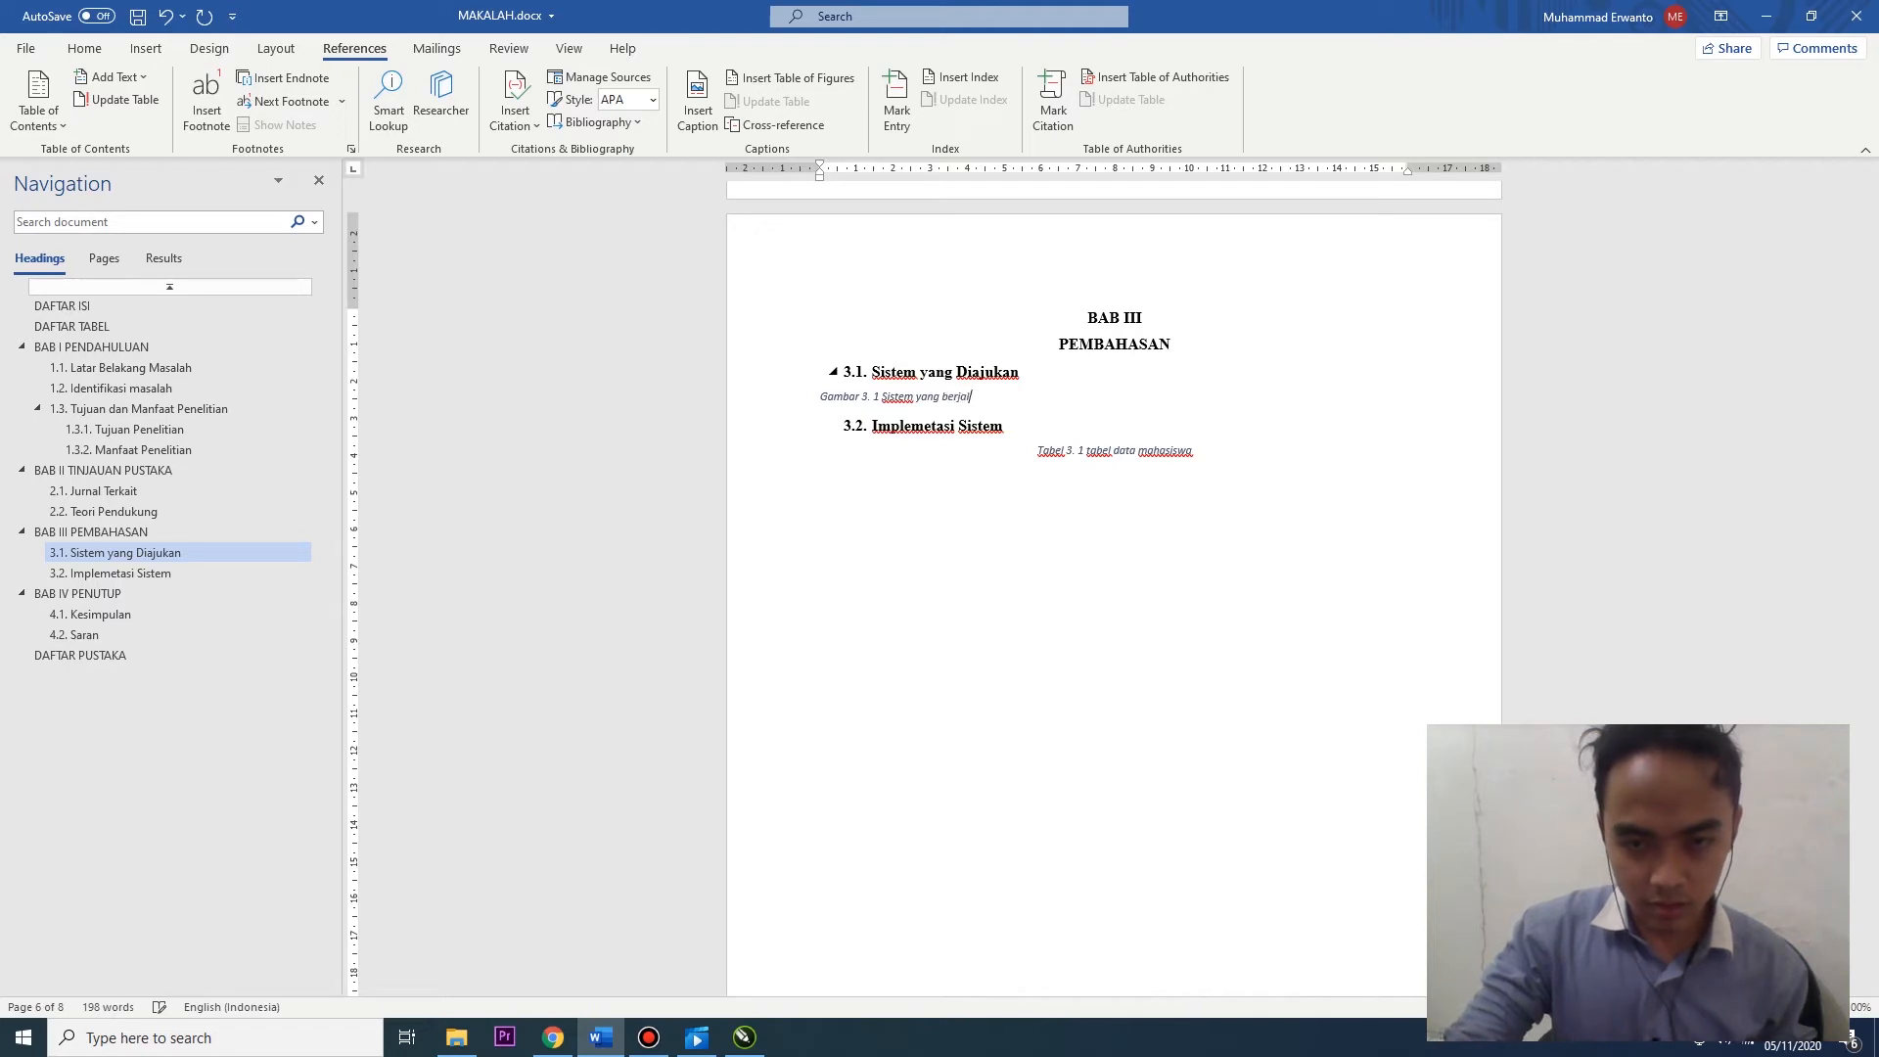
type("a")
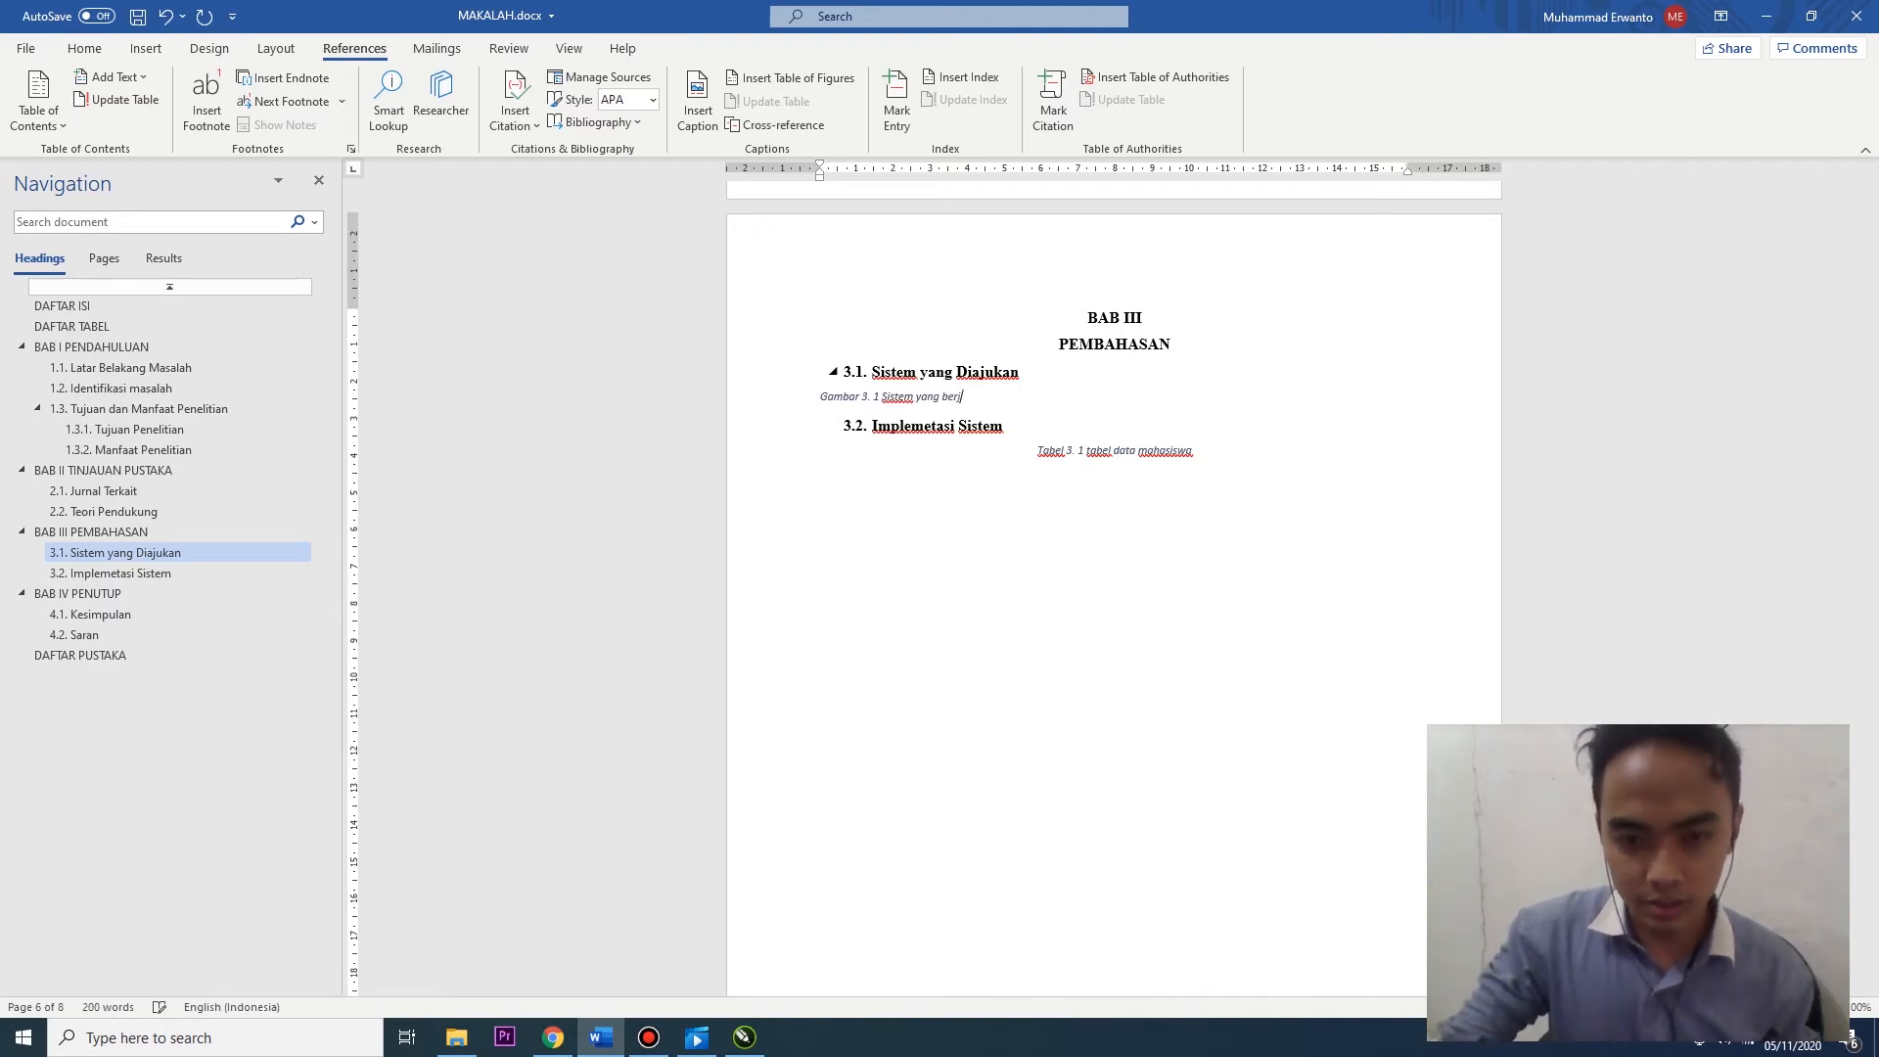
key("BackSpace")
type("diajuakan")
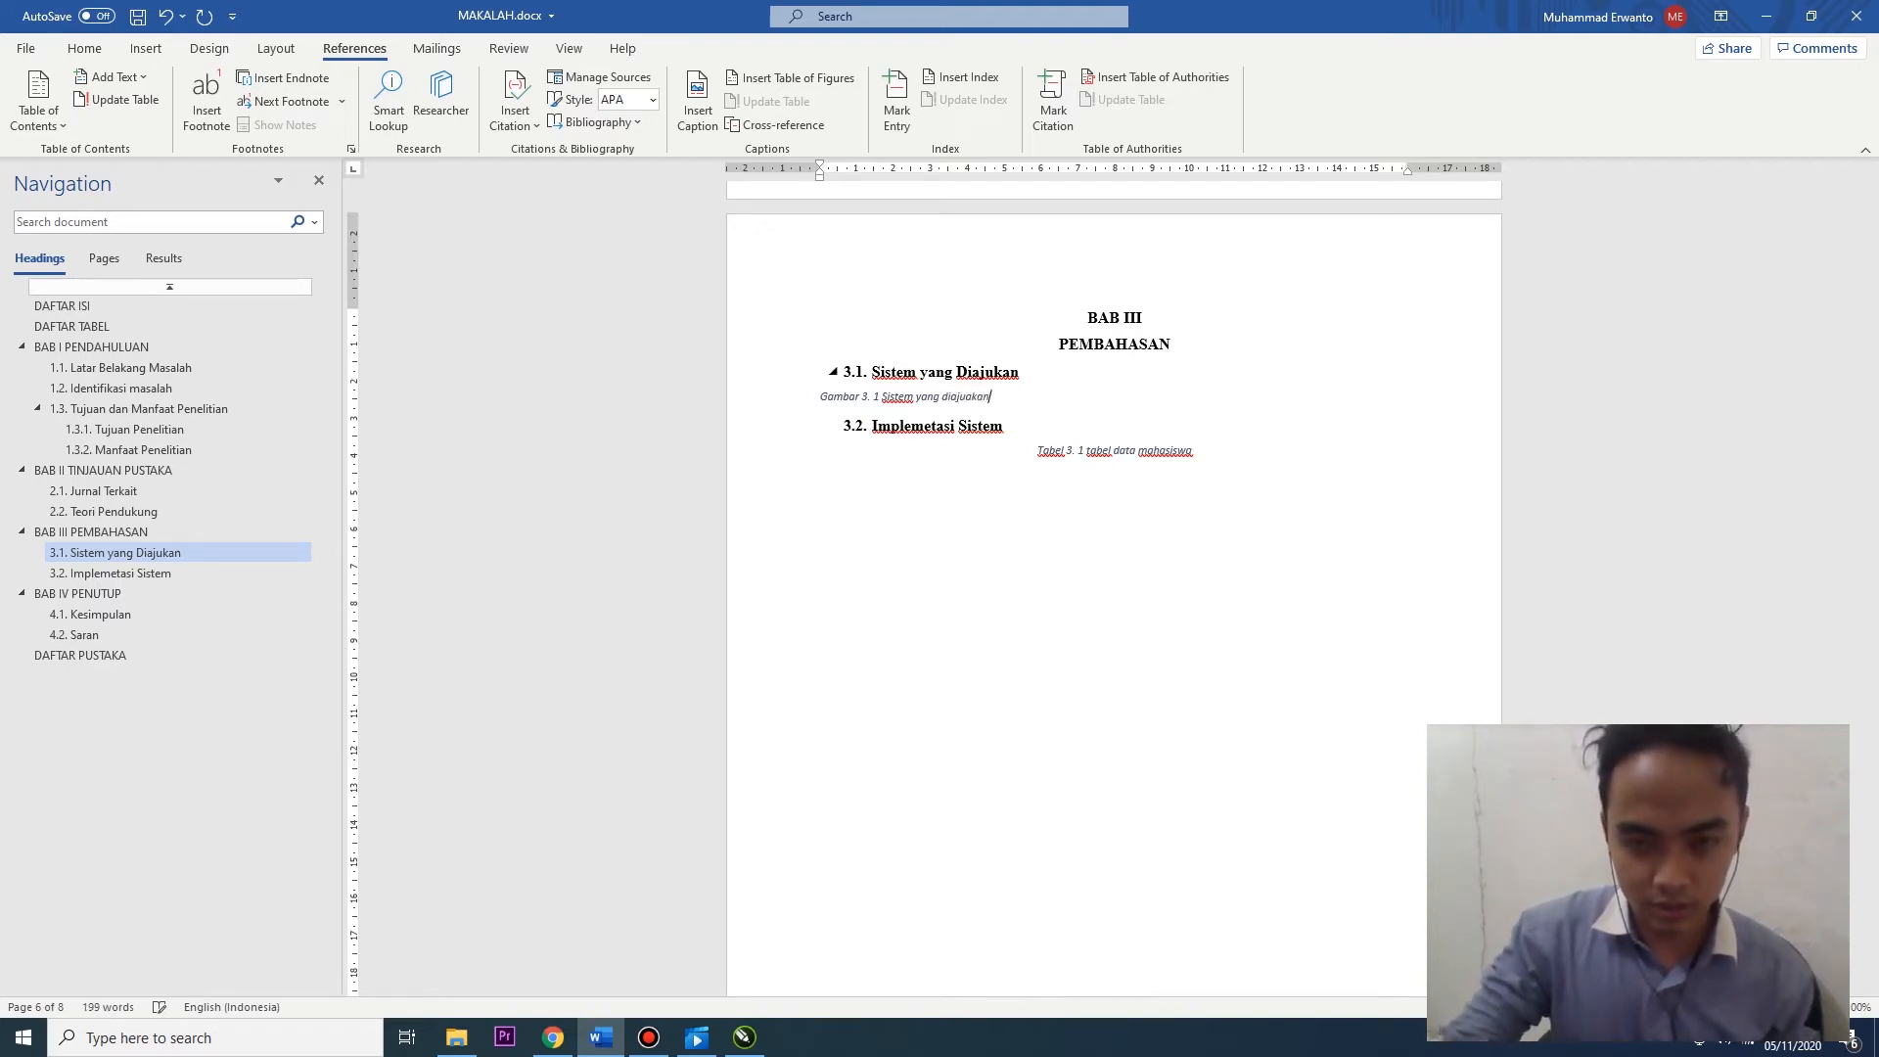
key("ctrl+e")
Insert the caption "Gambar 3. 2 Diagram Prosedur" on a new line below the Gambar 3. 1 caption and center it
key("Return")
left_click(698, 103)
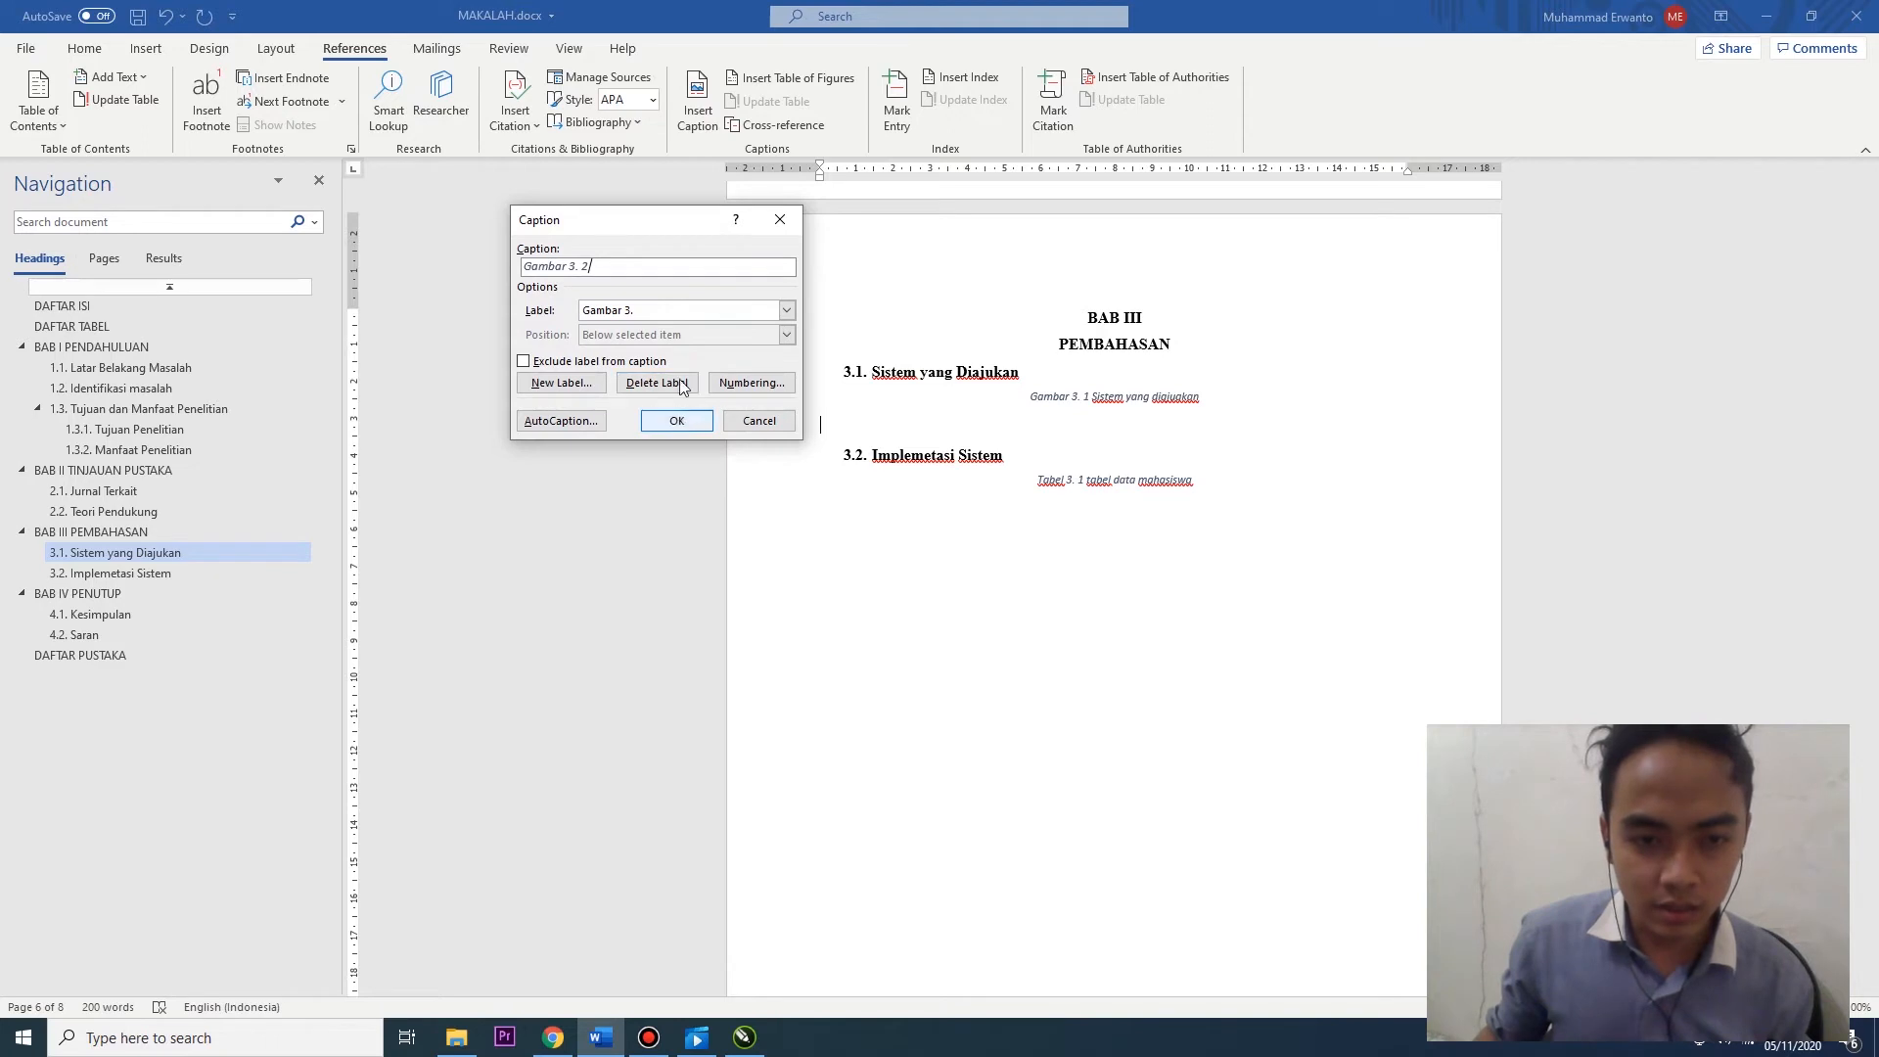
left_click(780, 219)
left_click(698, 103)
left_click(673, 421)
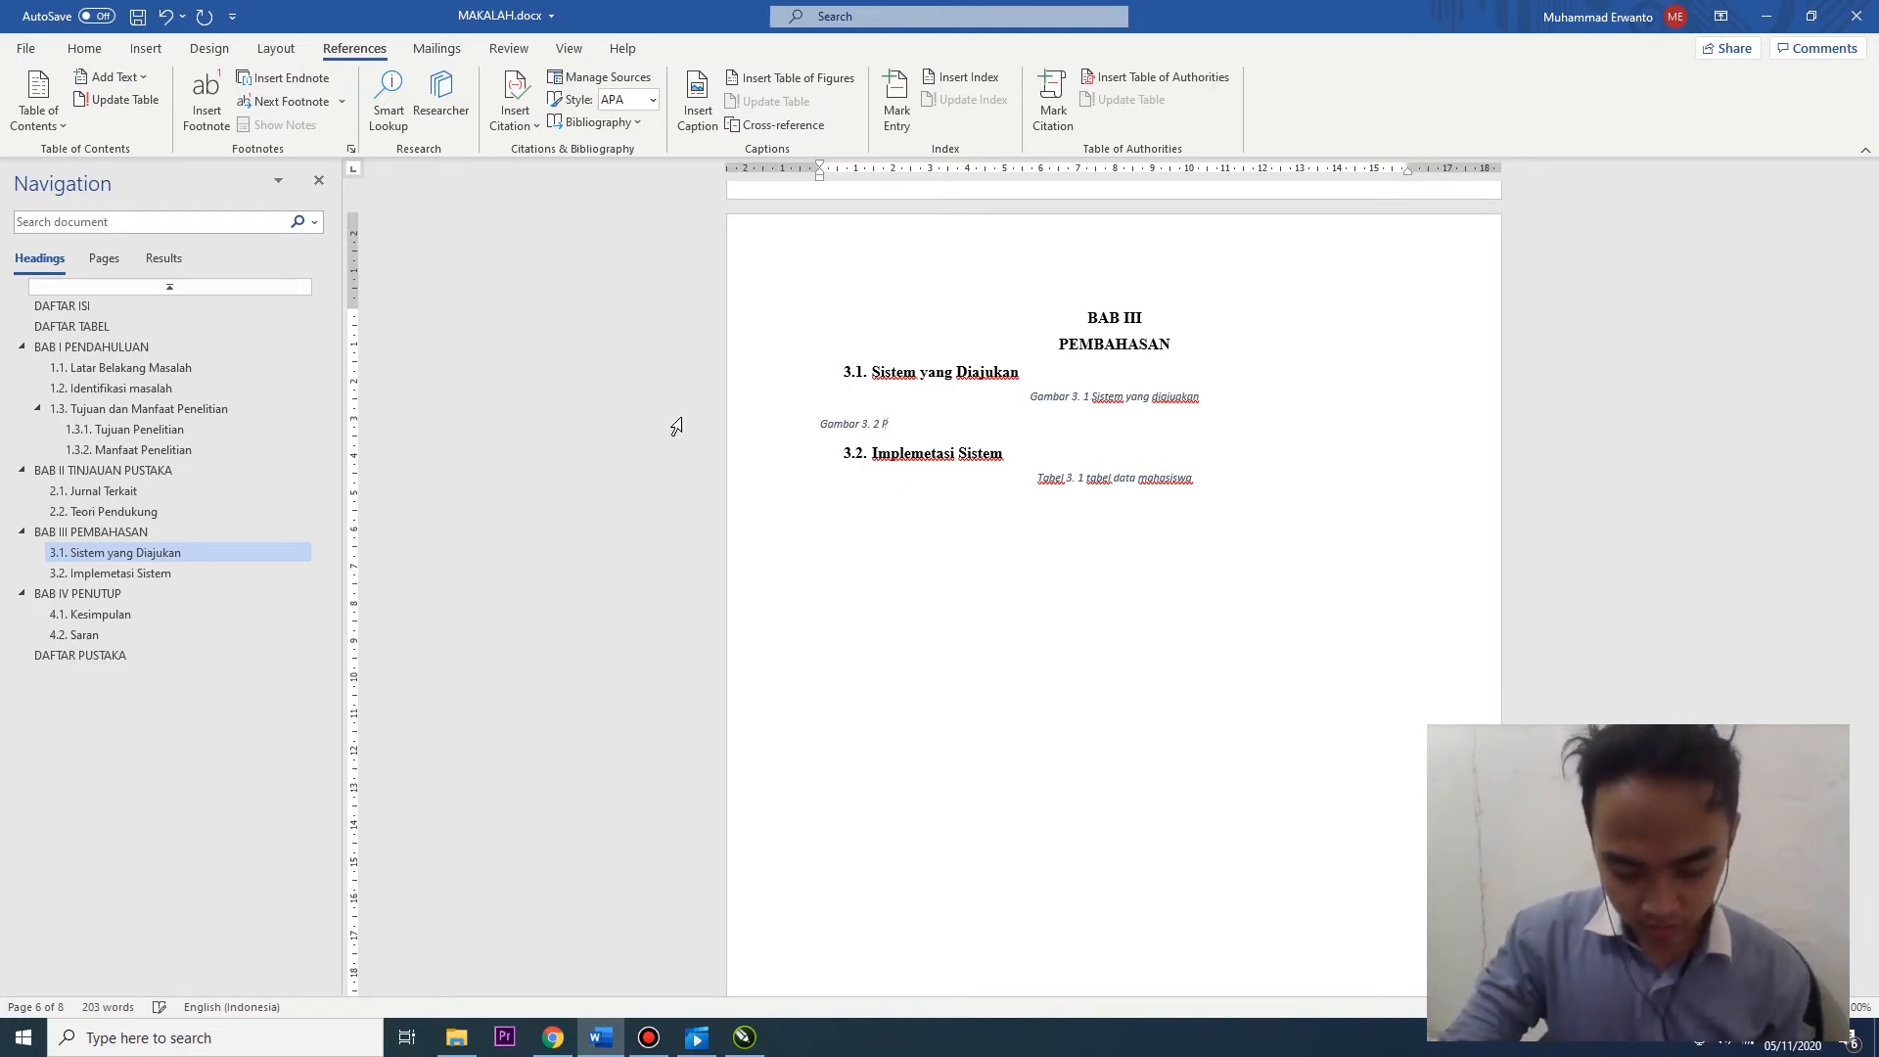
type("Prosa")
key("BackSpace")
key("BackSpace")
key("BackSpace")
key("BackSpace")
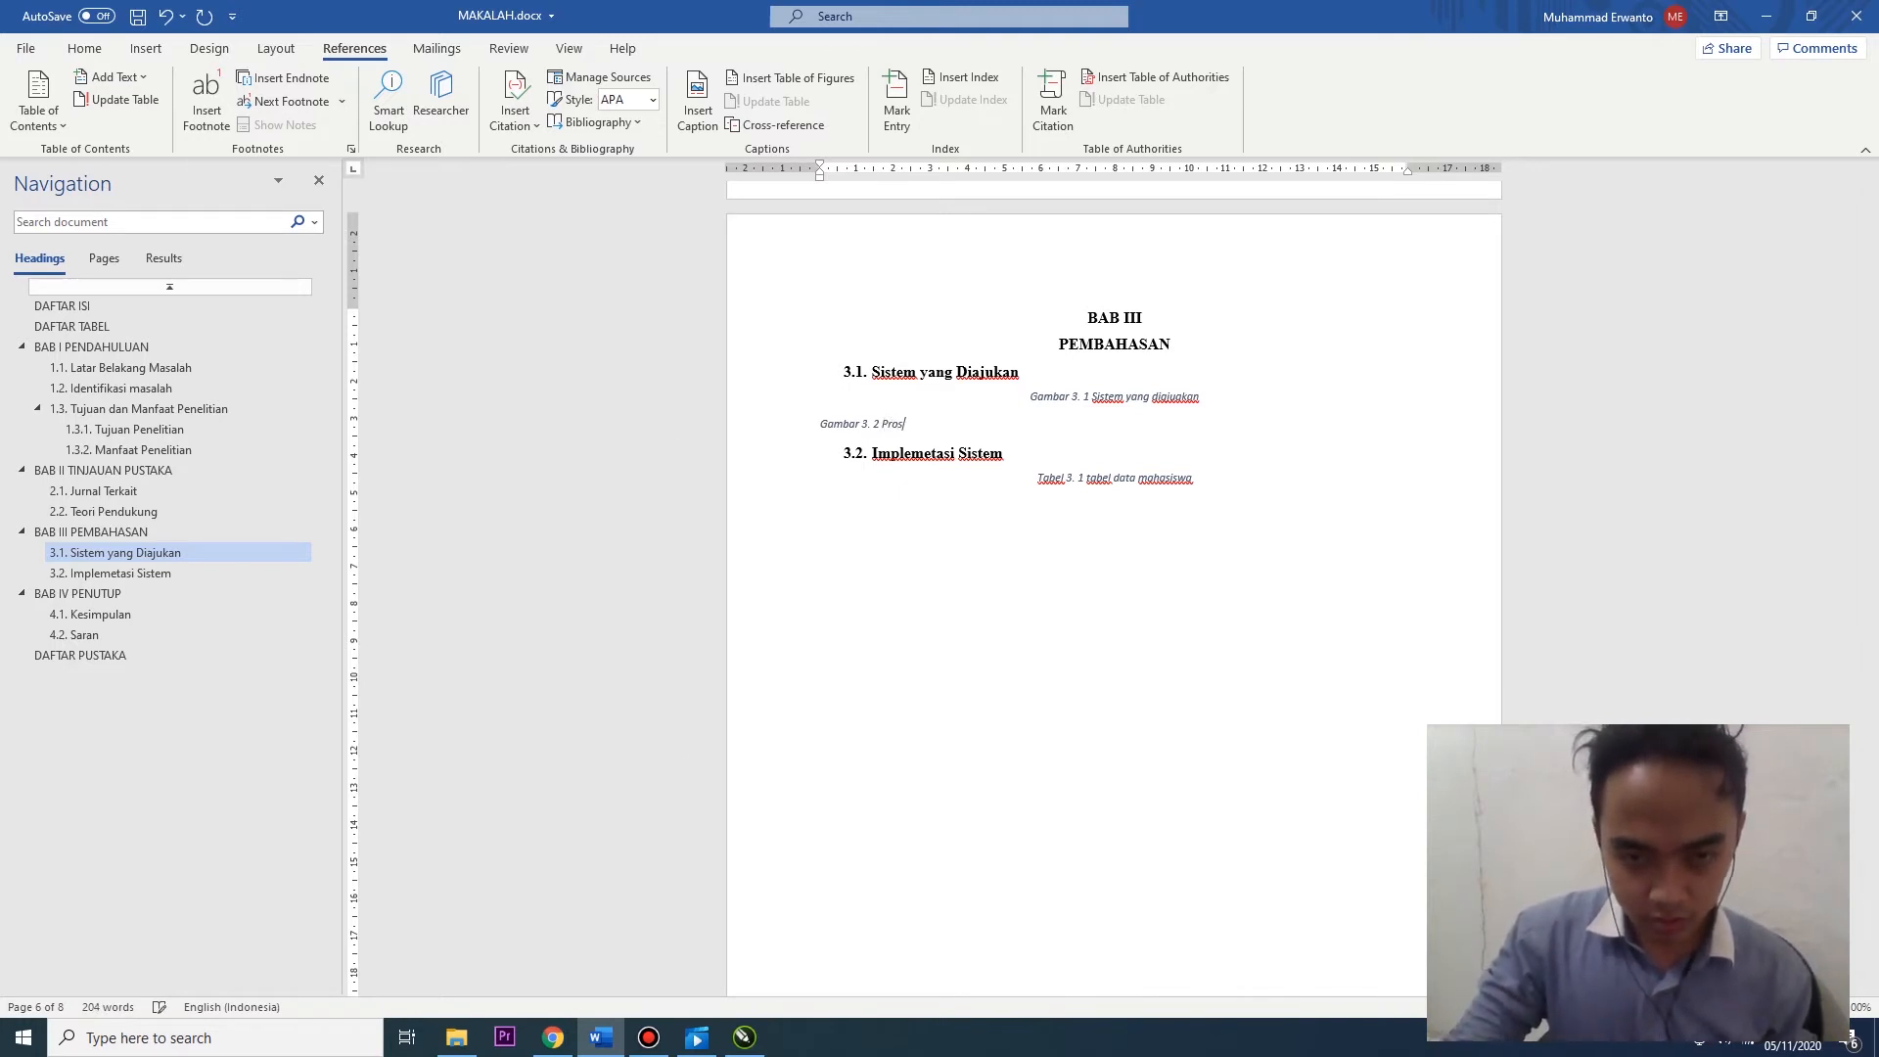
type("Diagram Prosedur")
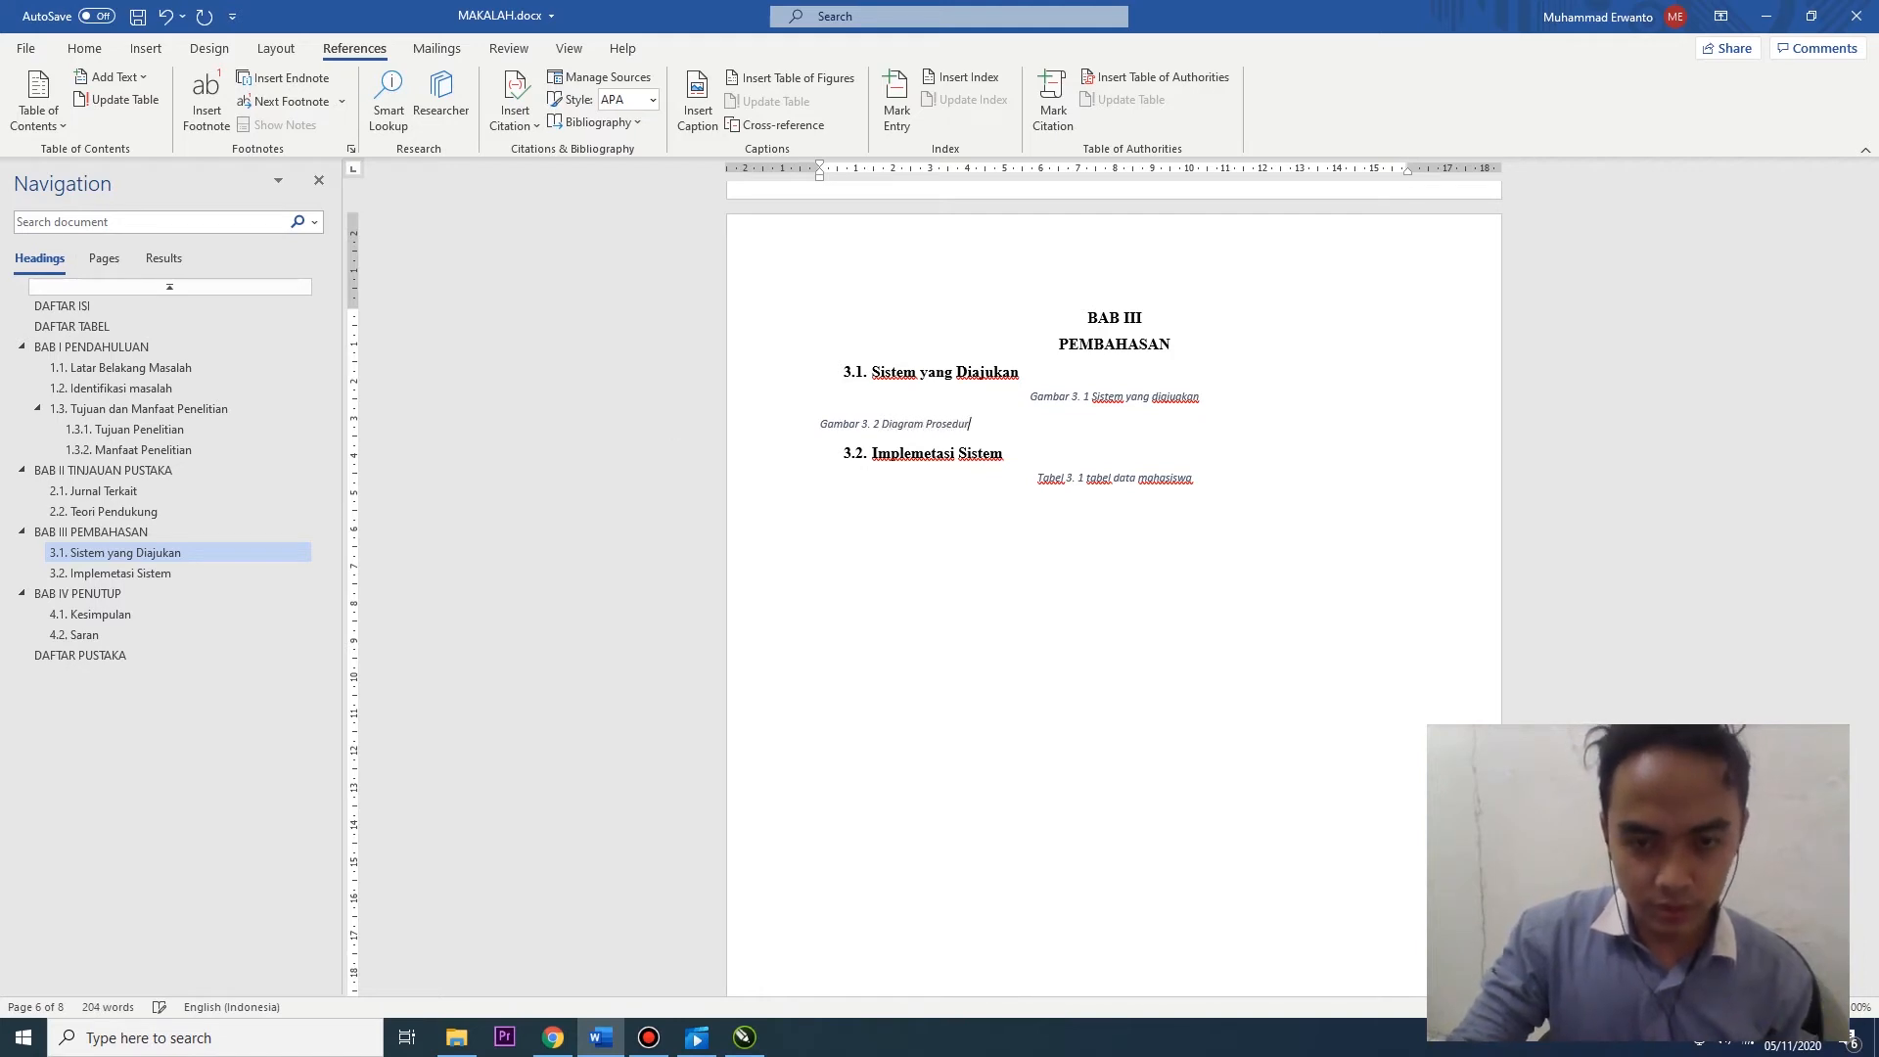
key("ctrl+e")
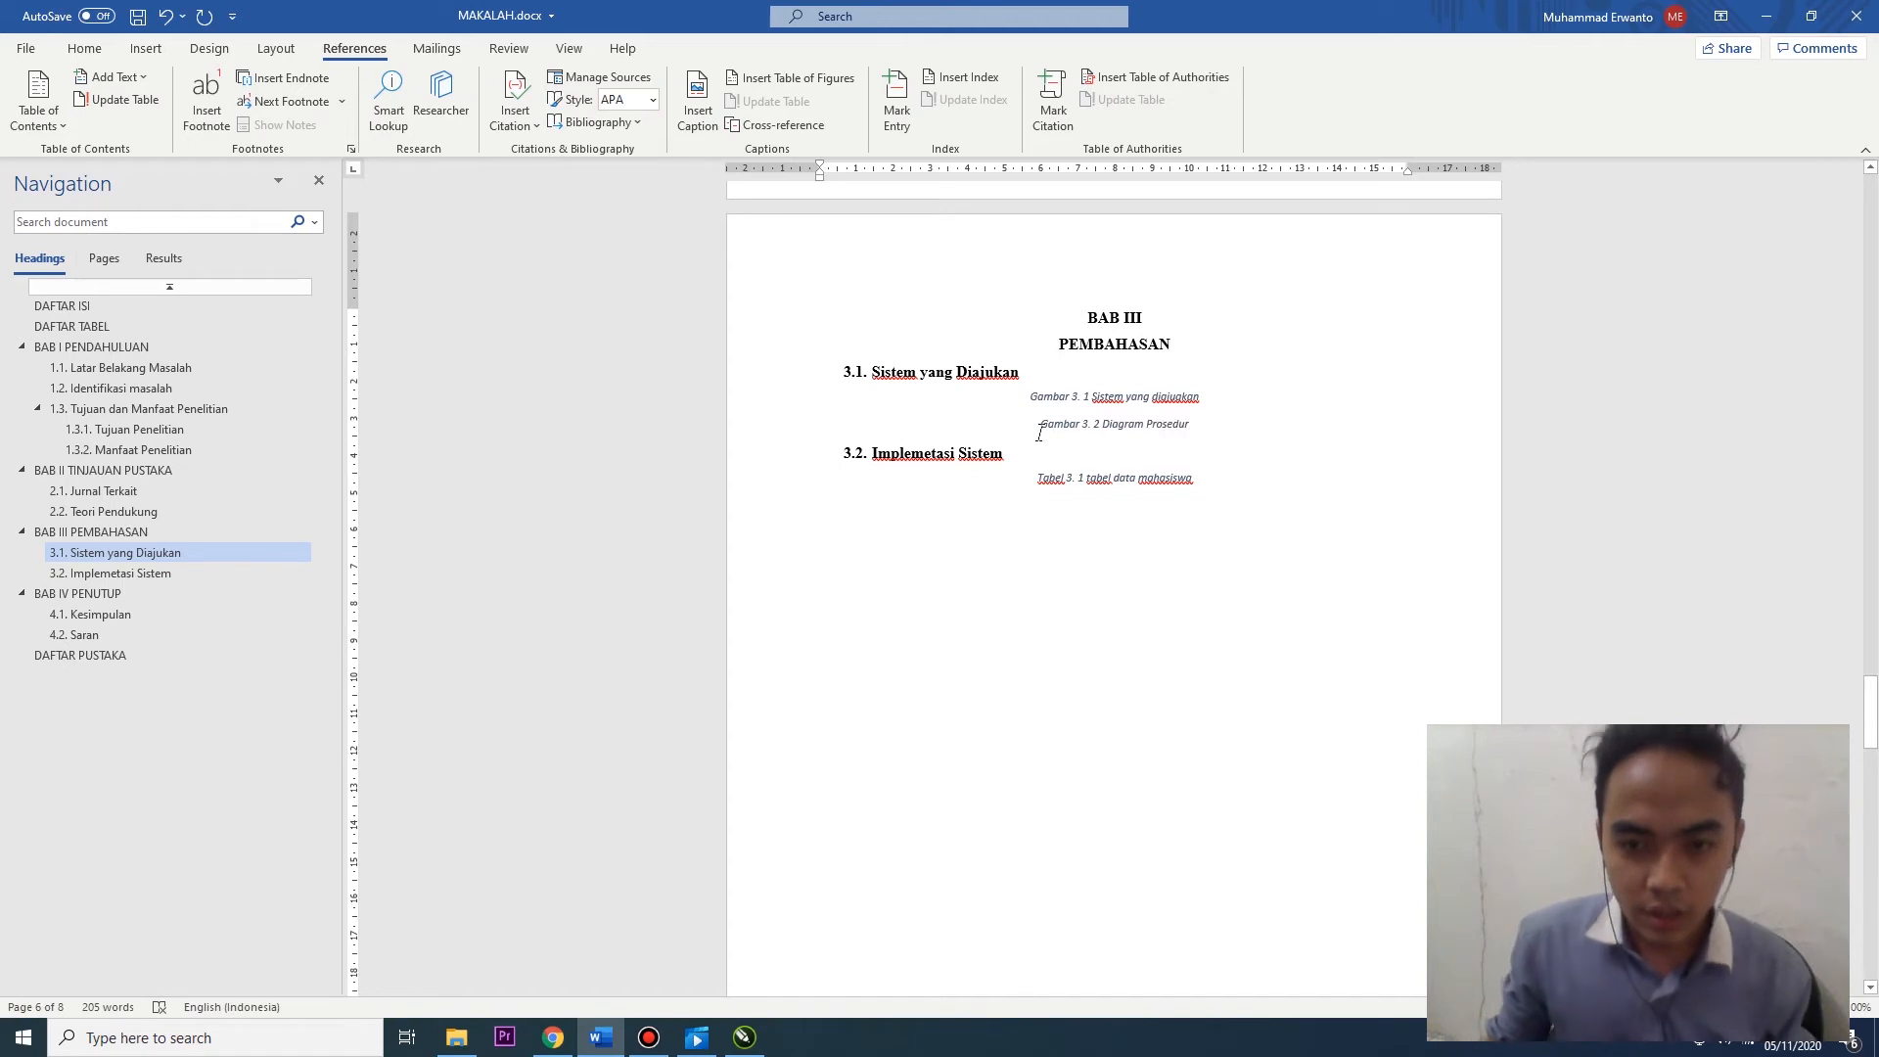
Insert a page break below the last entry of the DAFTAR TABEL list
scroll(952, 513, "up", 5)
scroll(952, 513, "down", 4)
scroll(1109, 627, "up", 15)
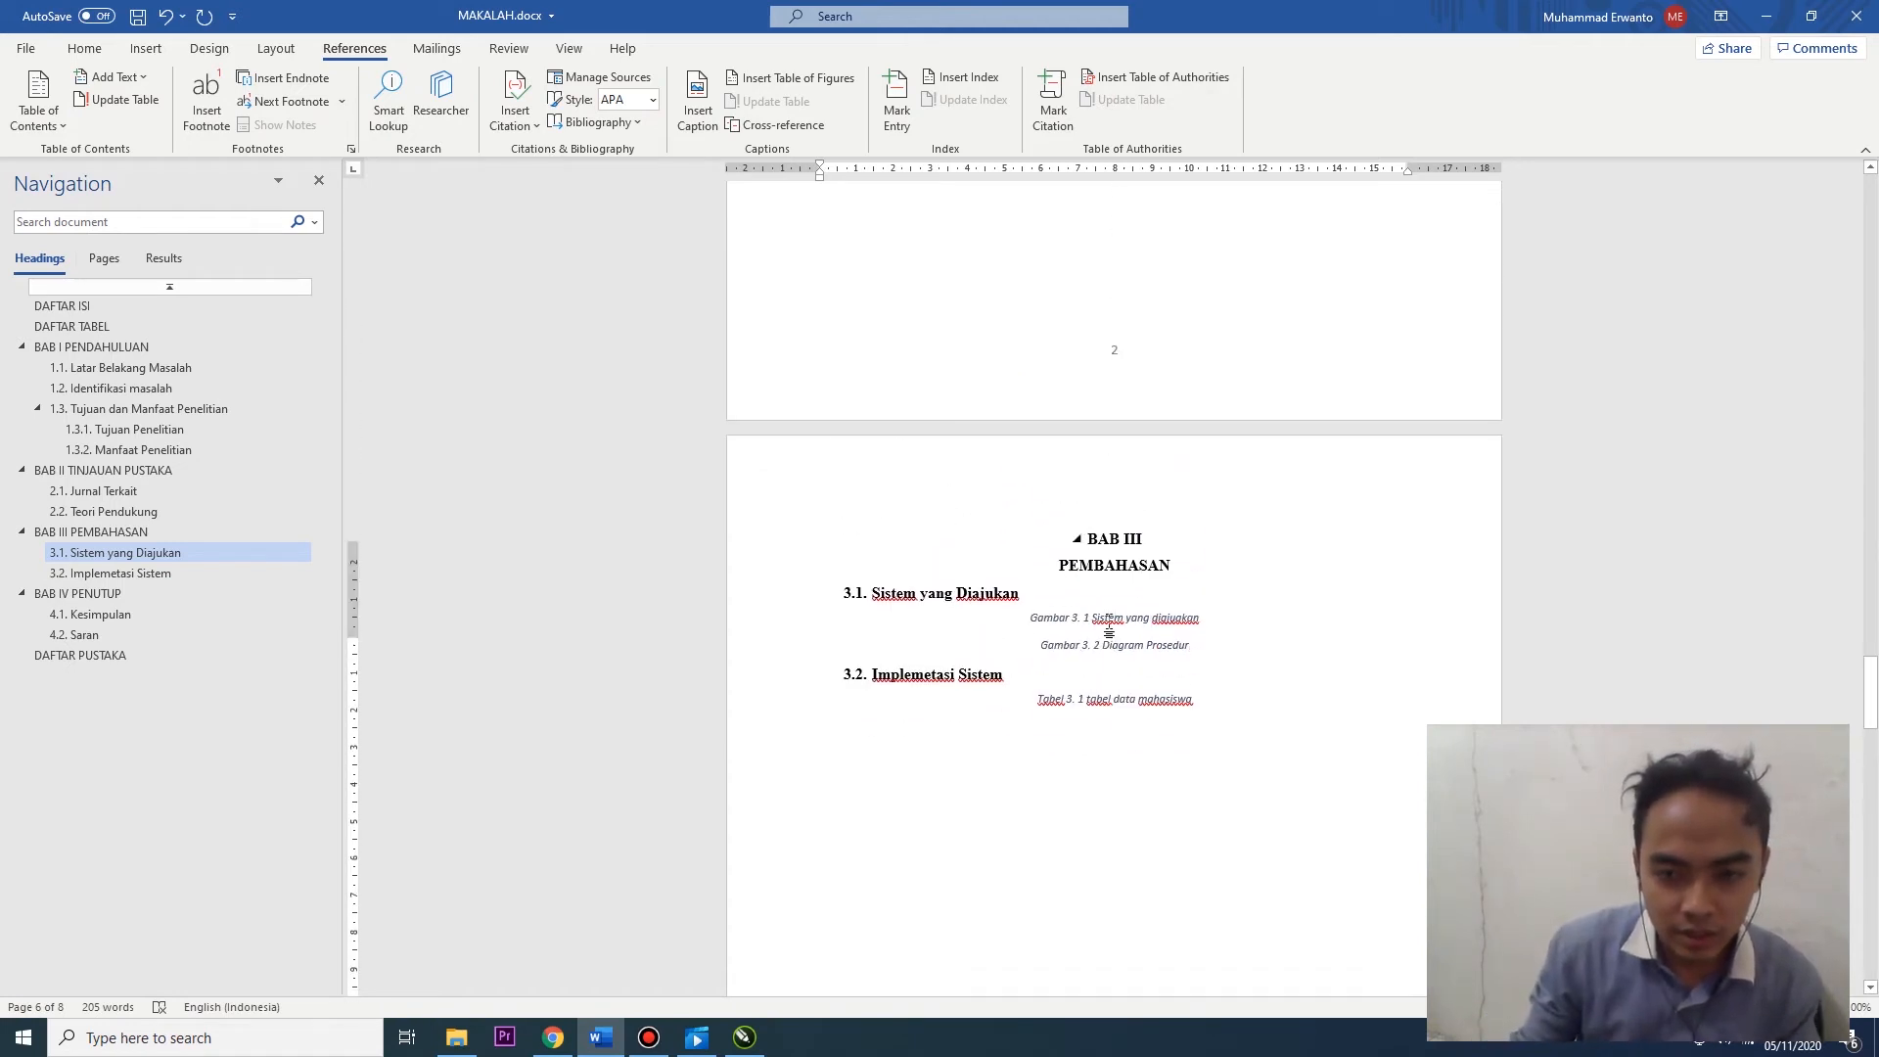
scroll(1109, 626, "up", 15)
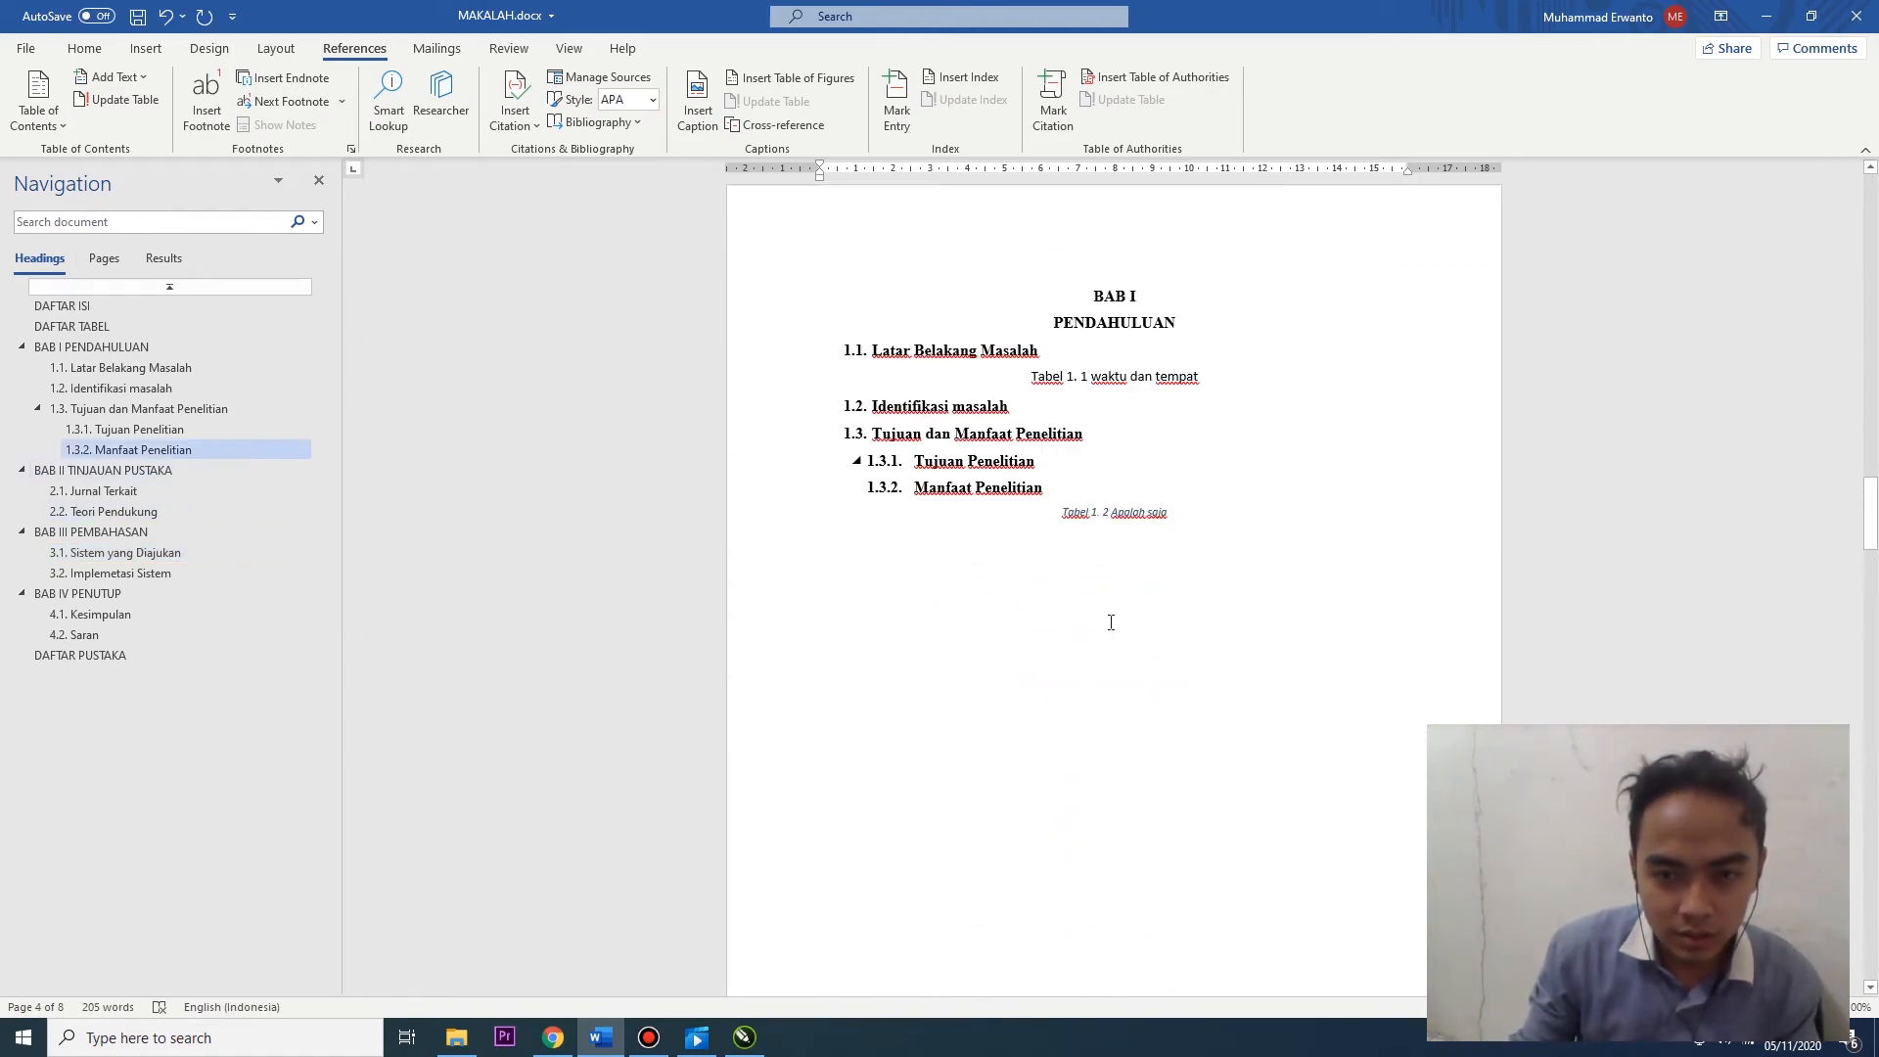
scroll(1113, 629, "up", 3)
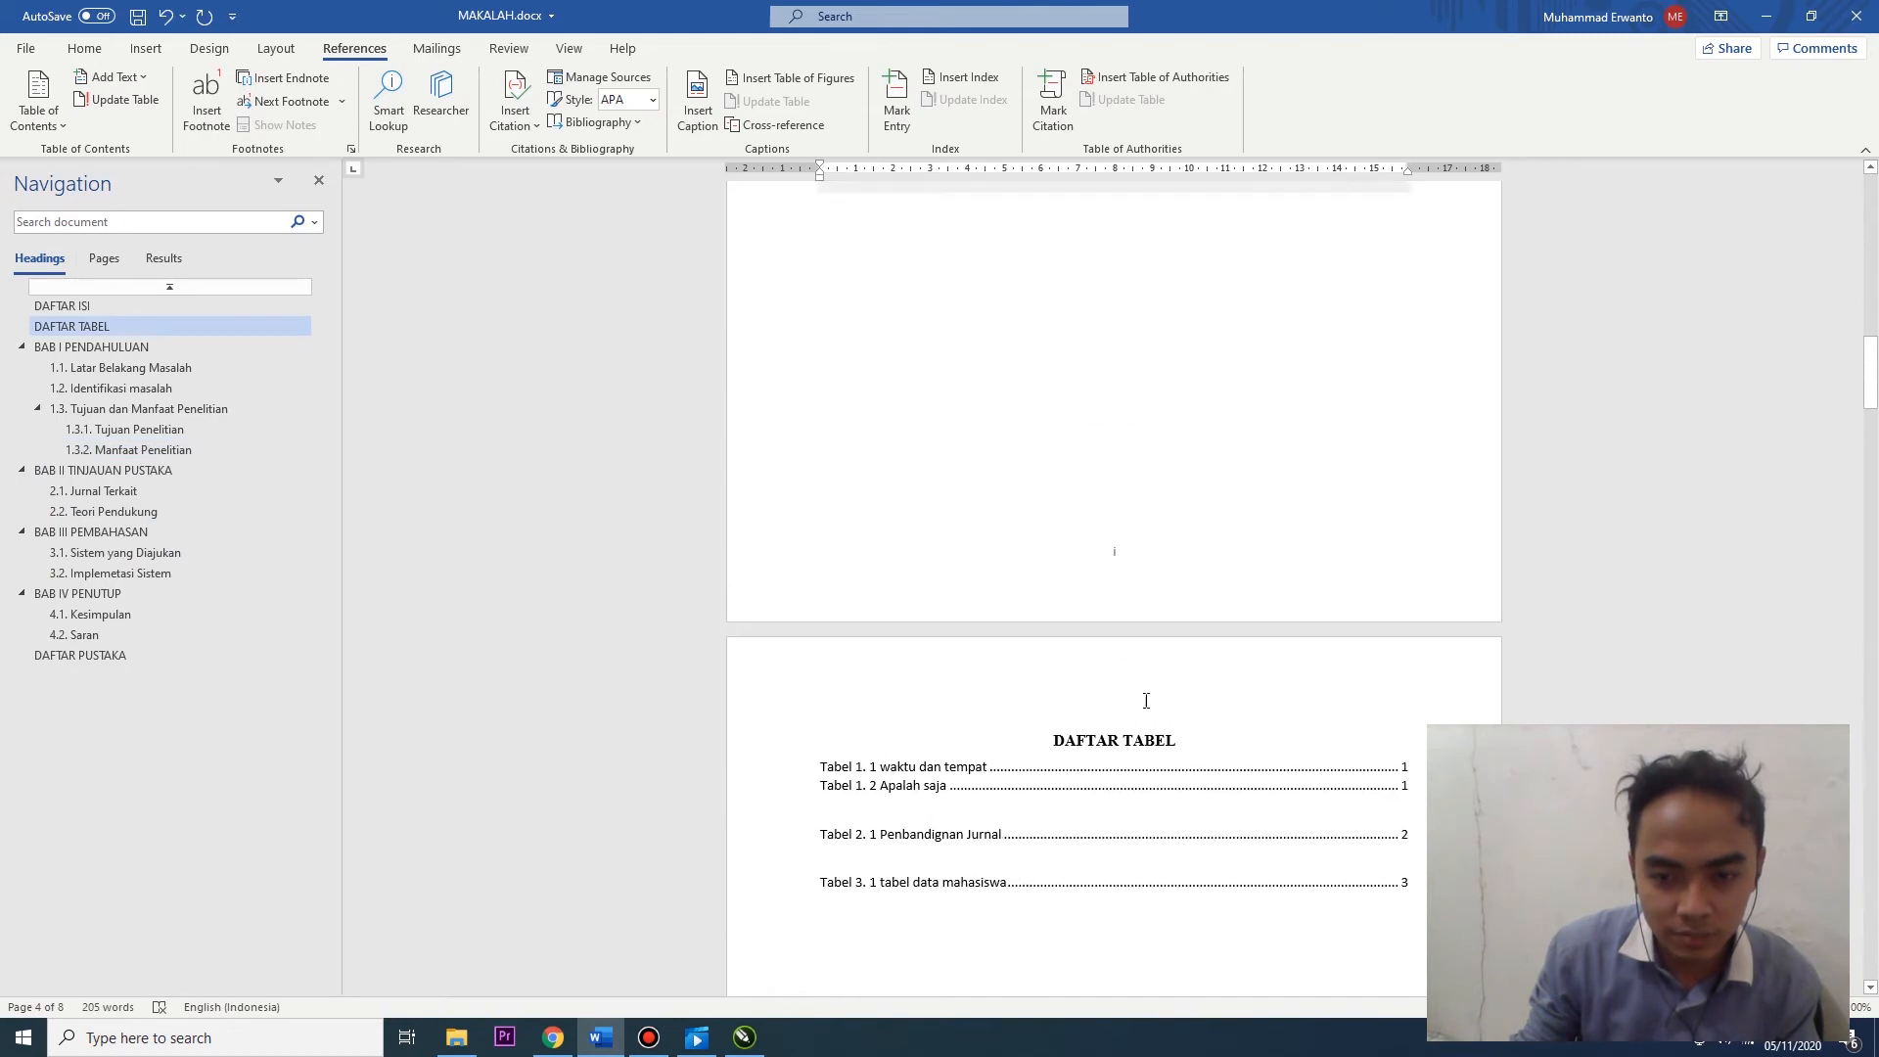
scroll(1155, 600, "down", 4)
scroll(906, 566, "down", 5)
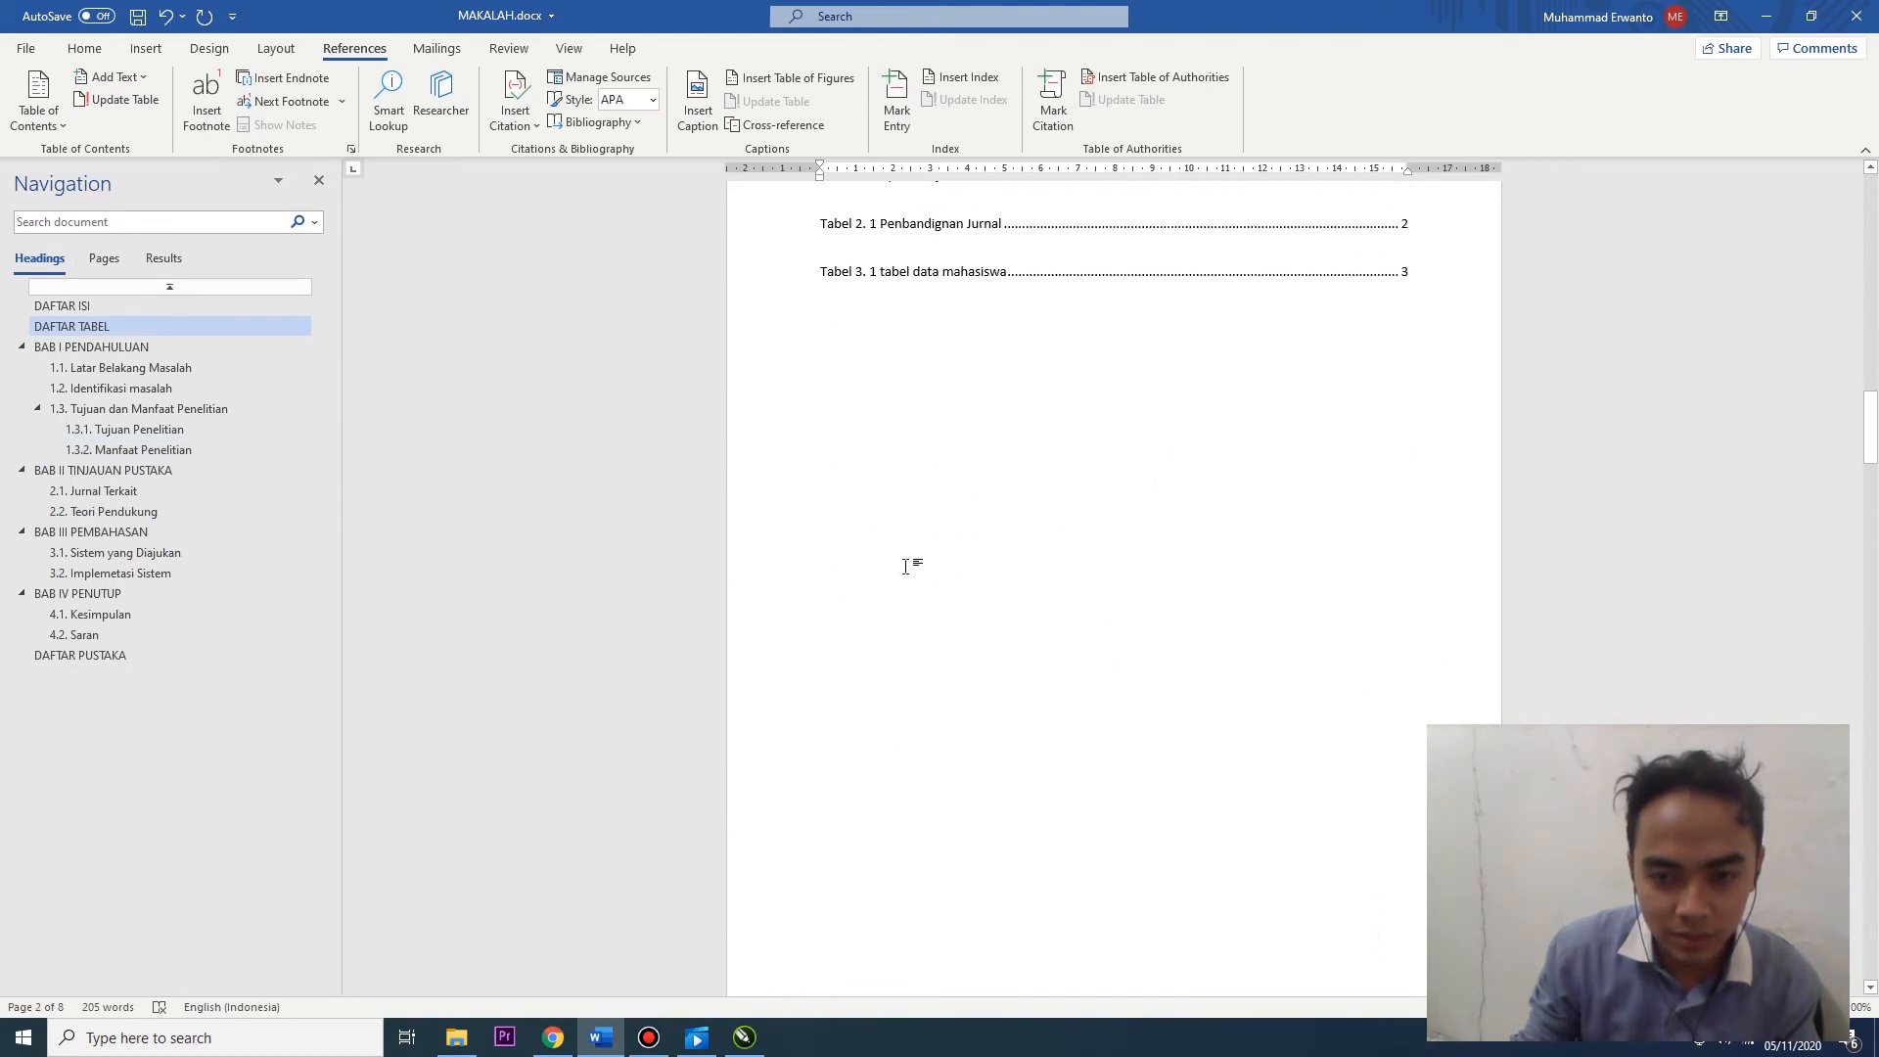
left_click(1407, 275)
double_click(920, 274)
scroll(881, 440, "up", 5)
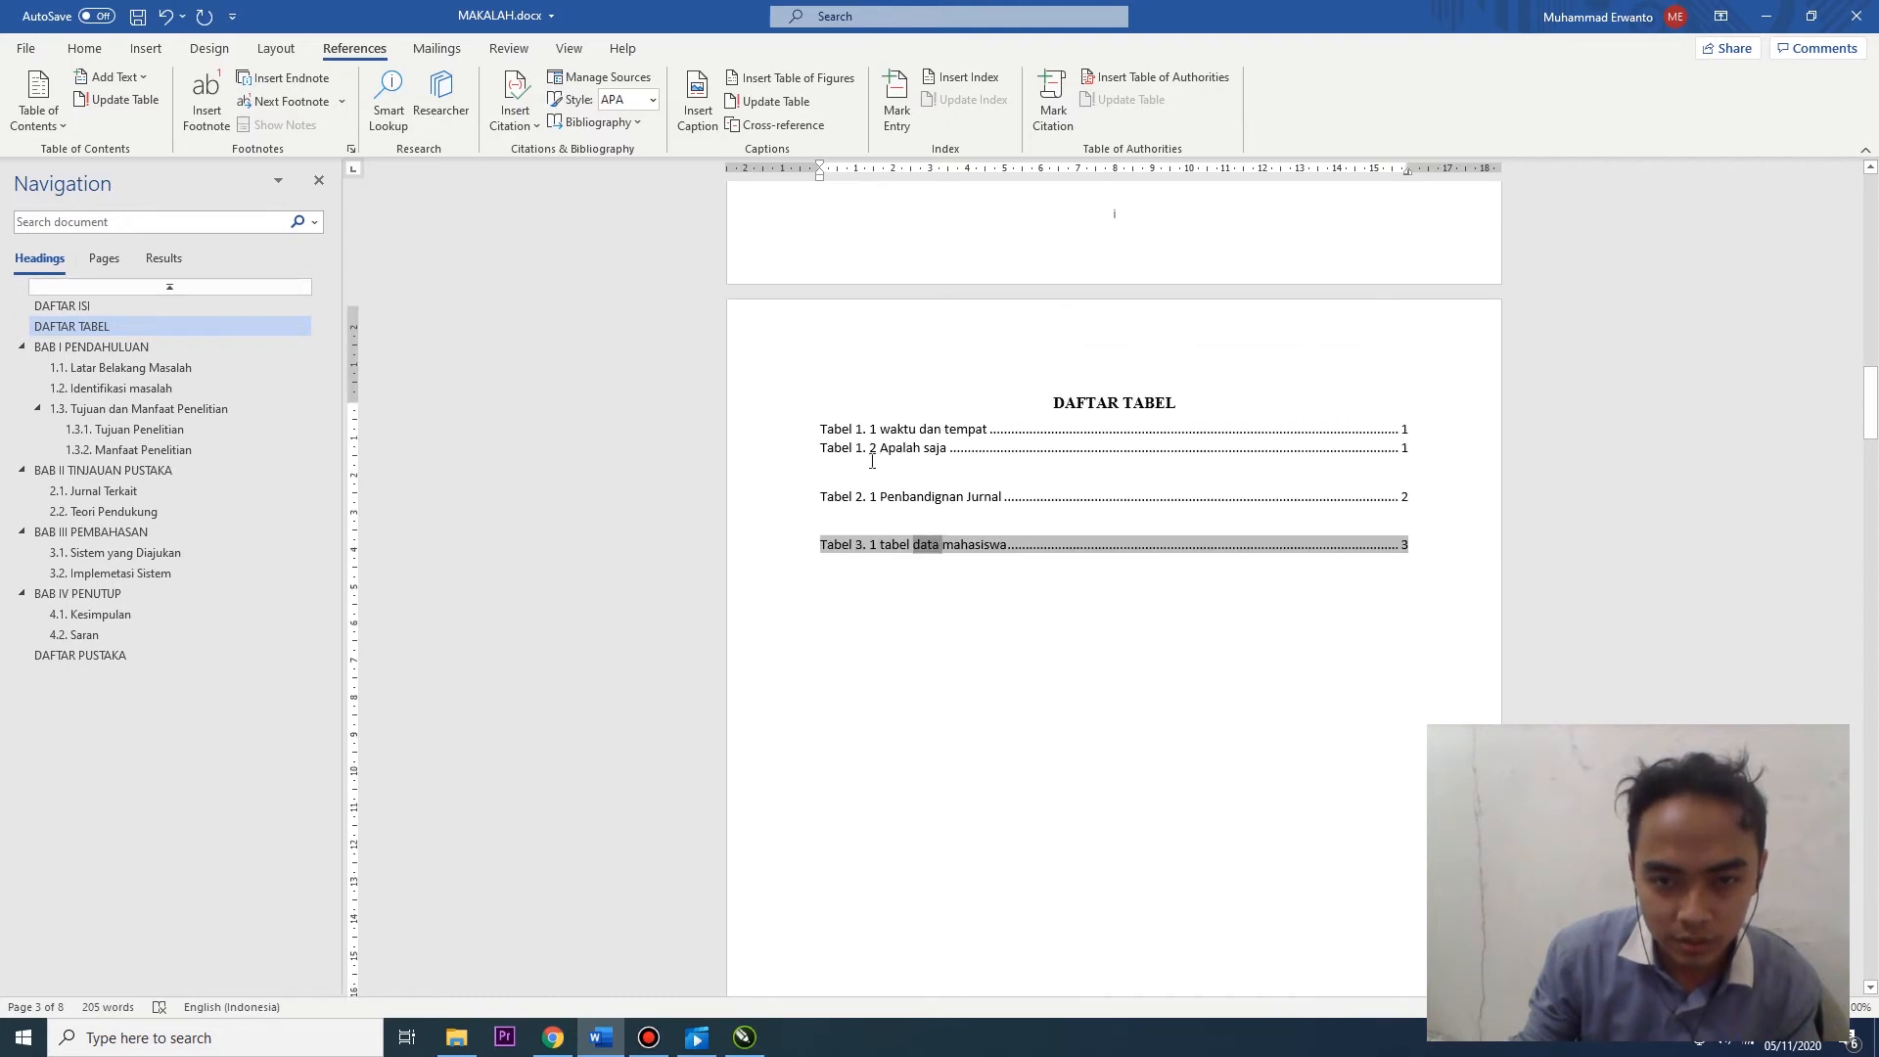
left_click(834, 582)
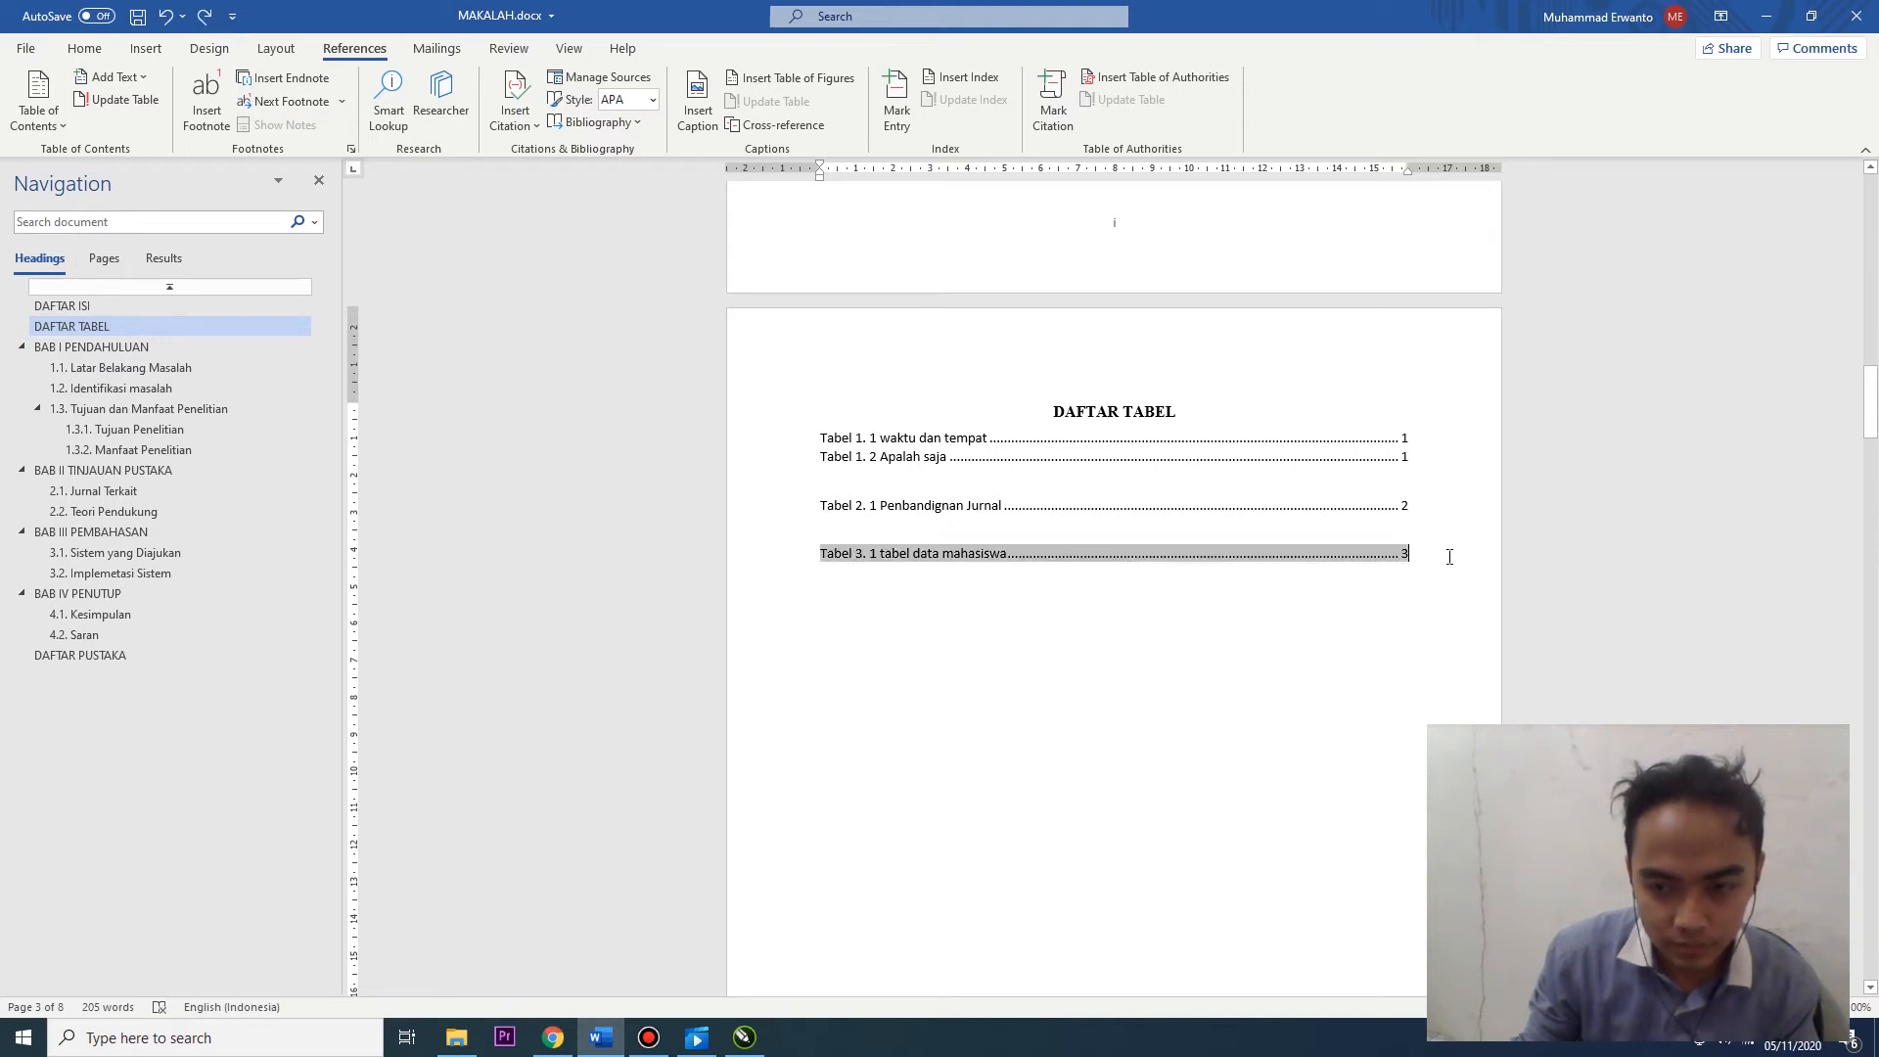
left_click(839, 639)
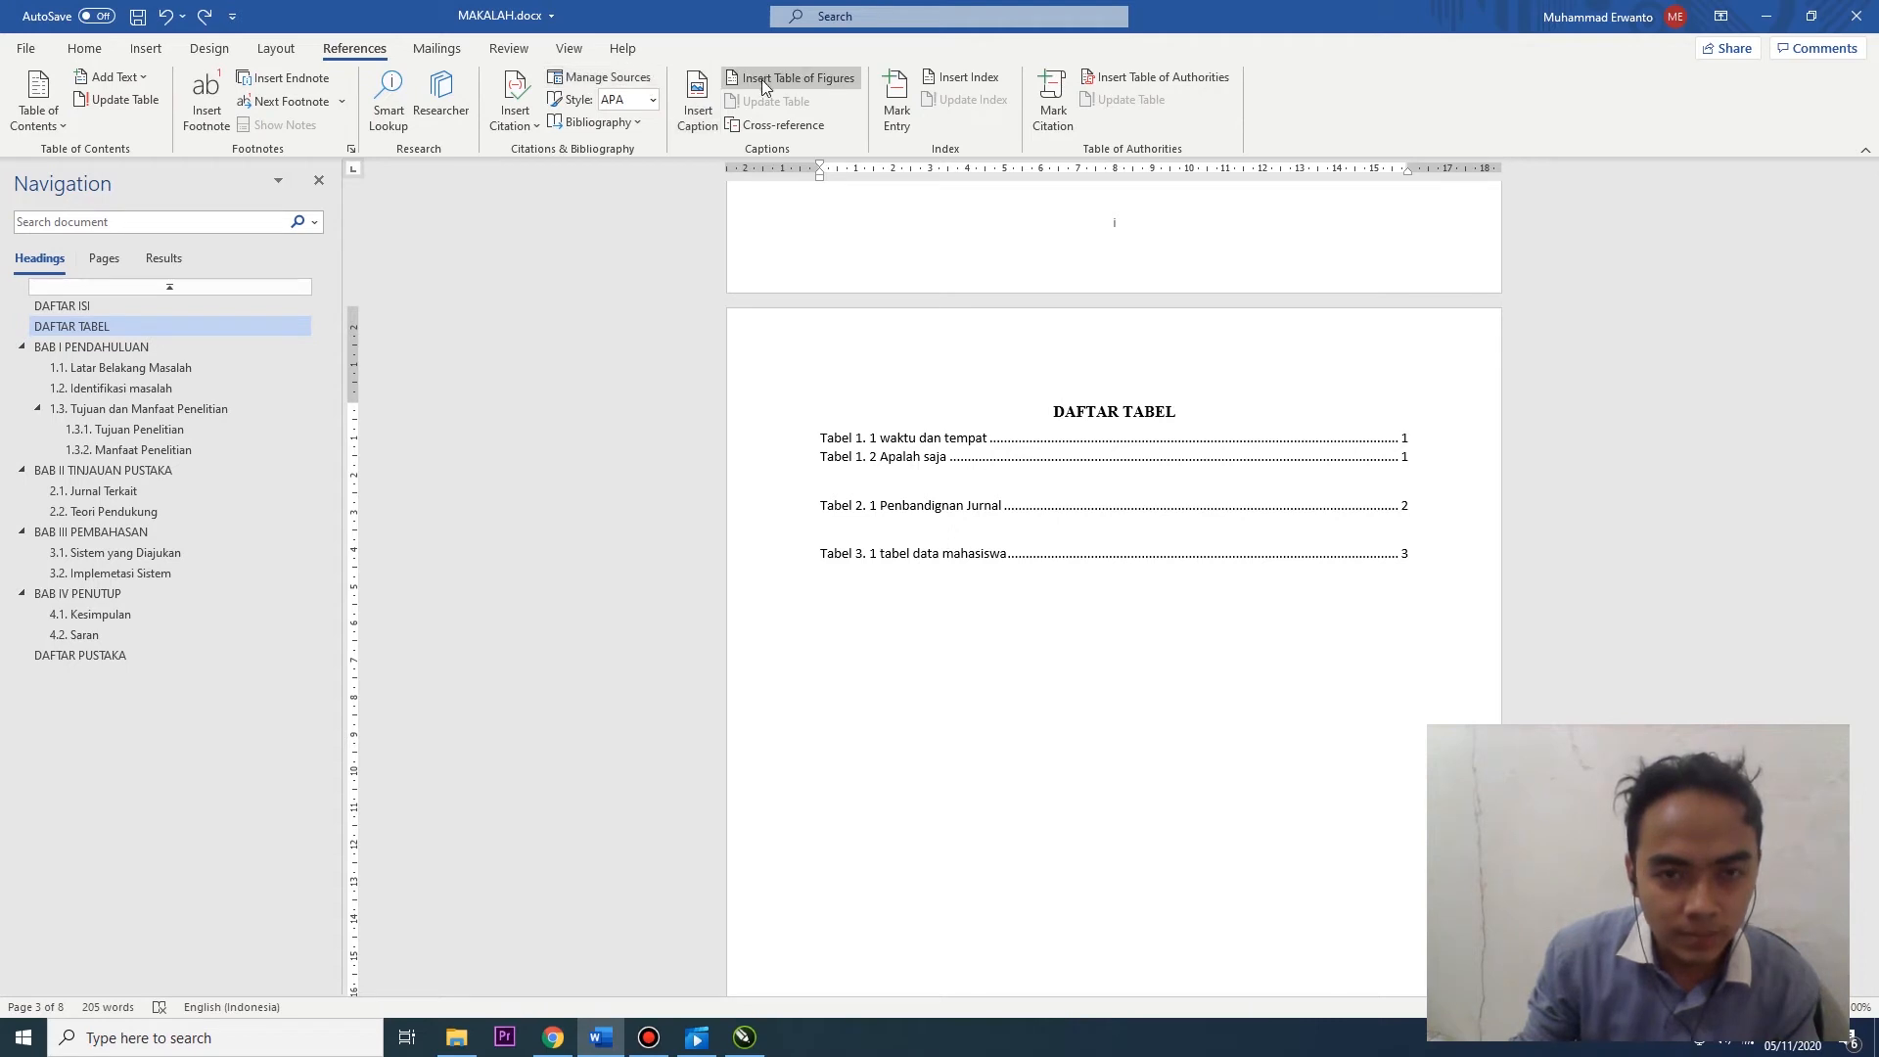
left_click(277, 49)
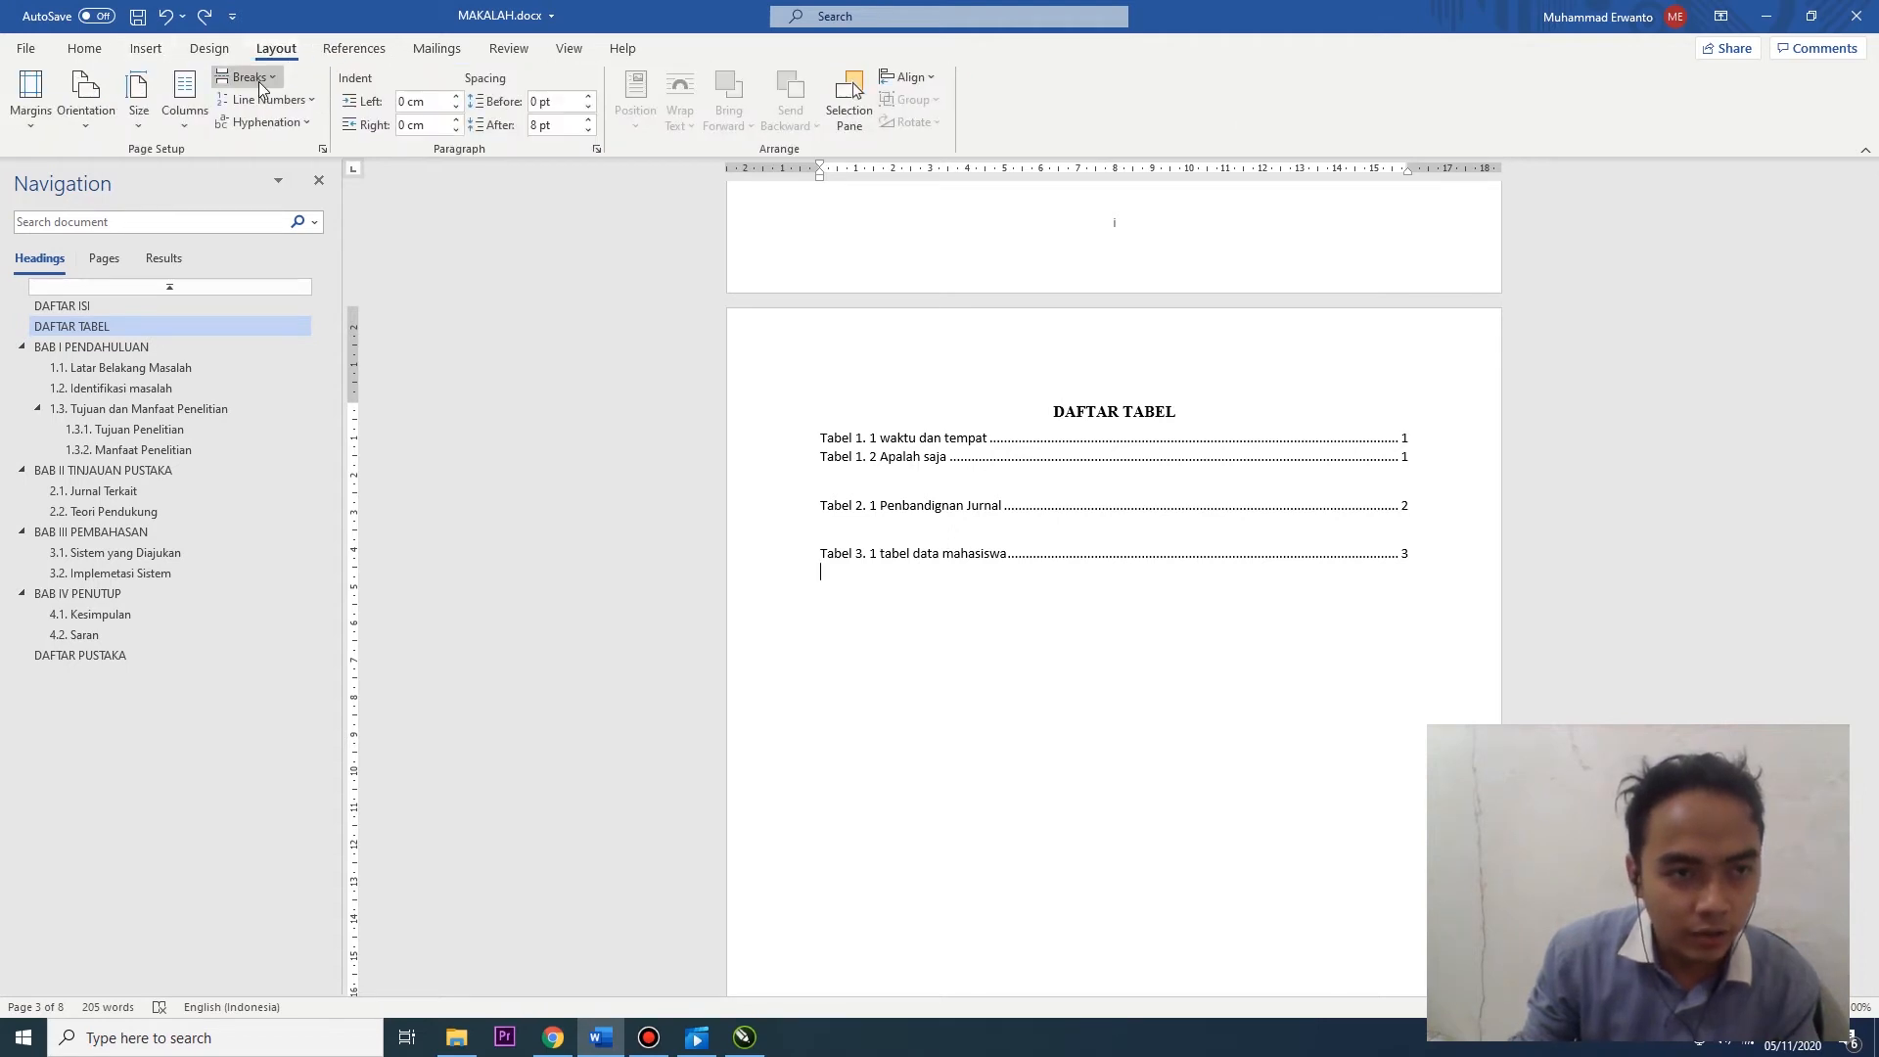
left_click(248, 78)
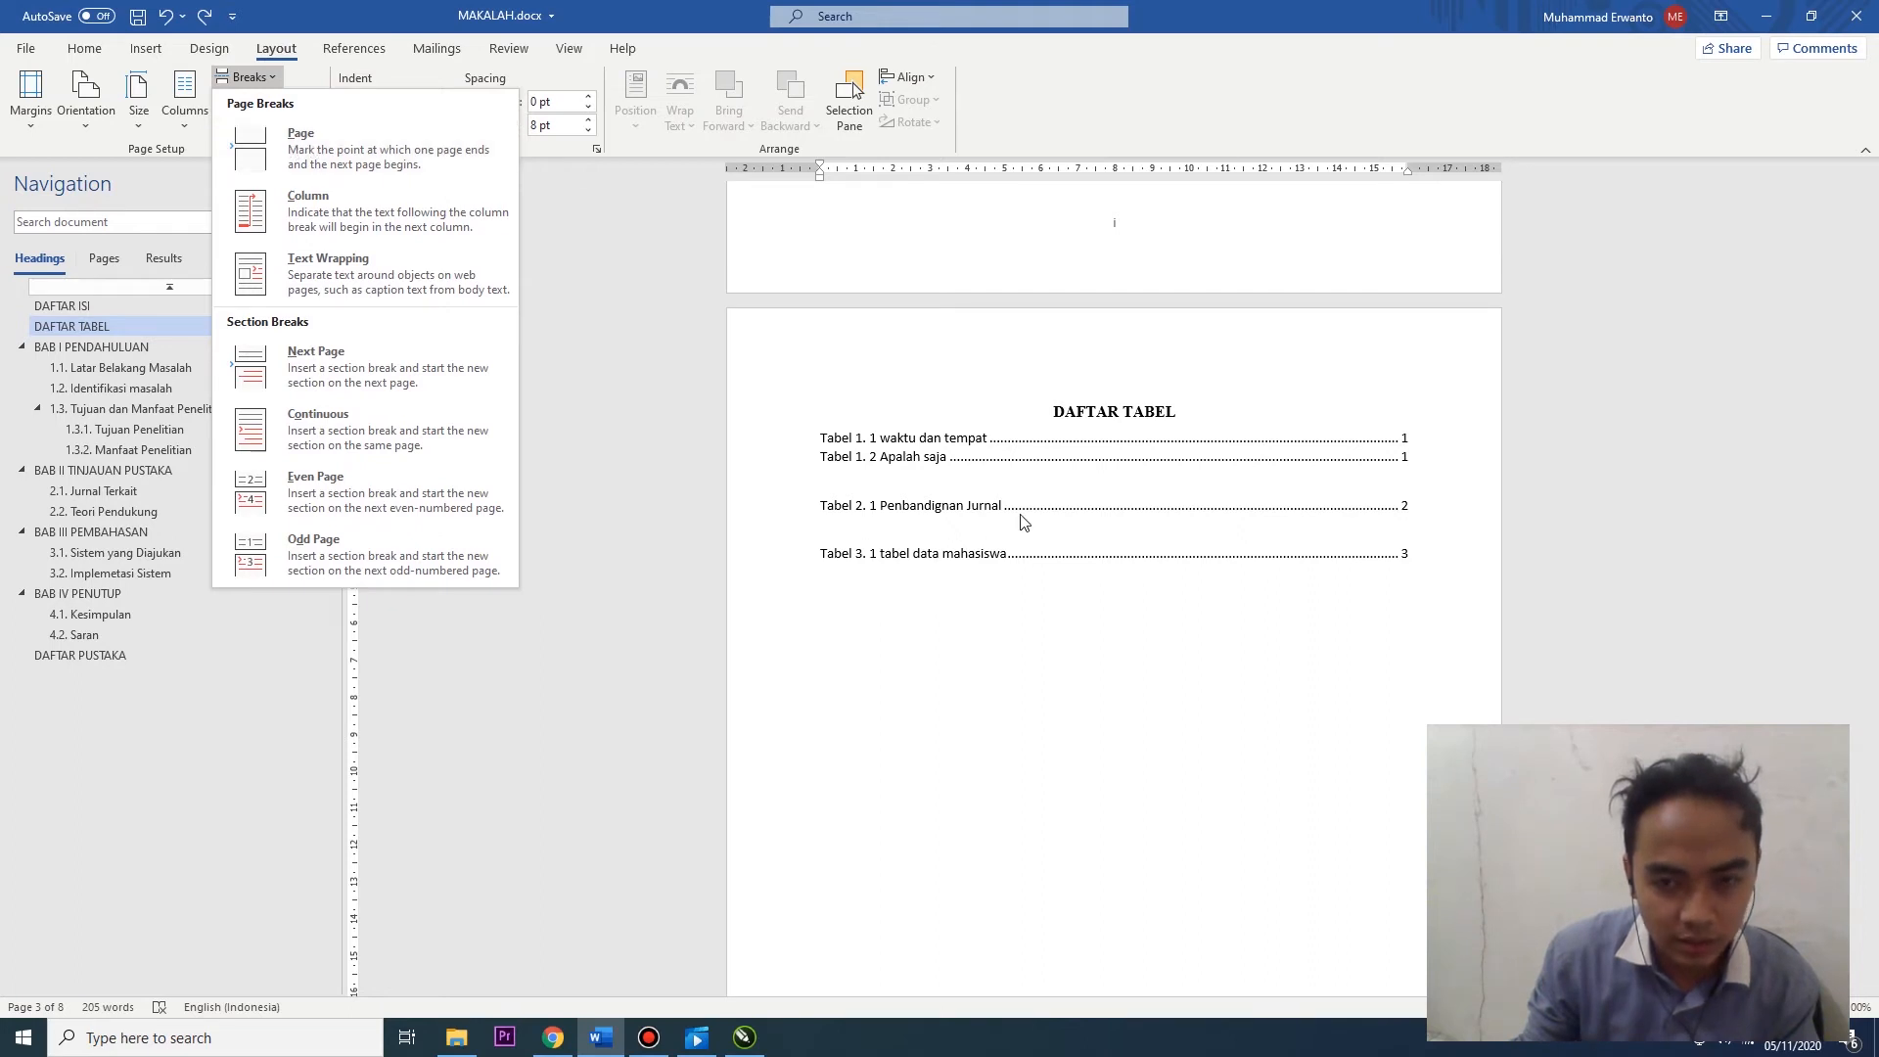
scroll(1036, 511, "down", 8)
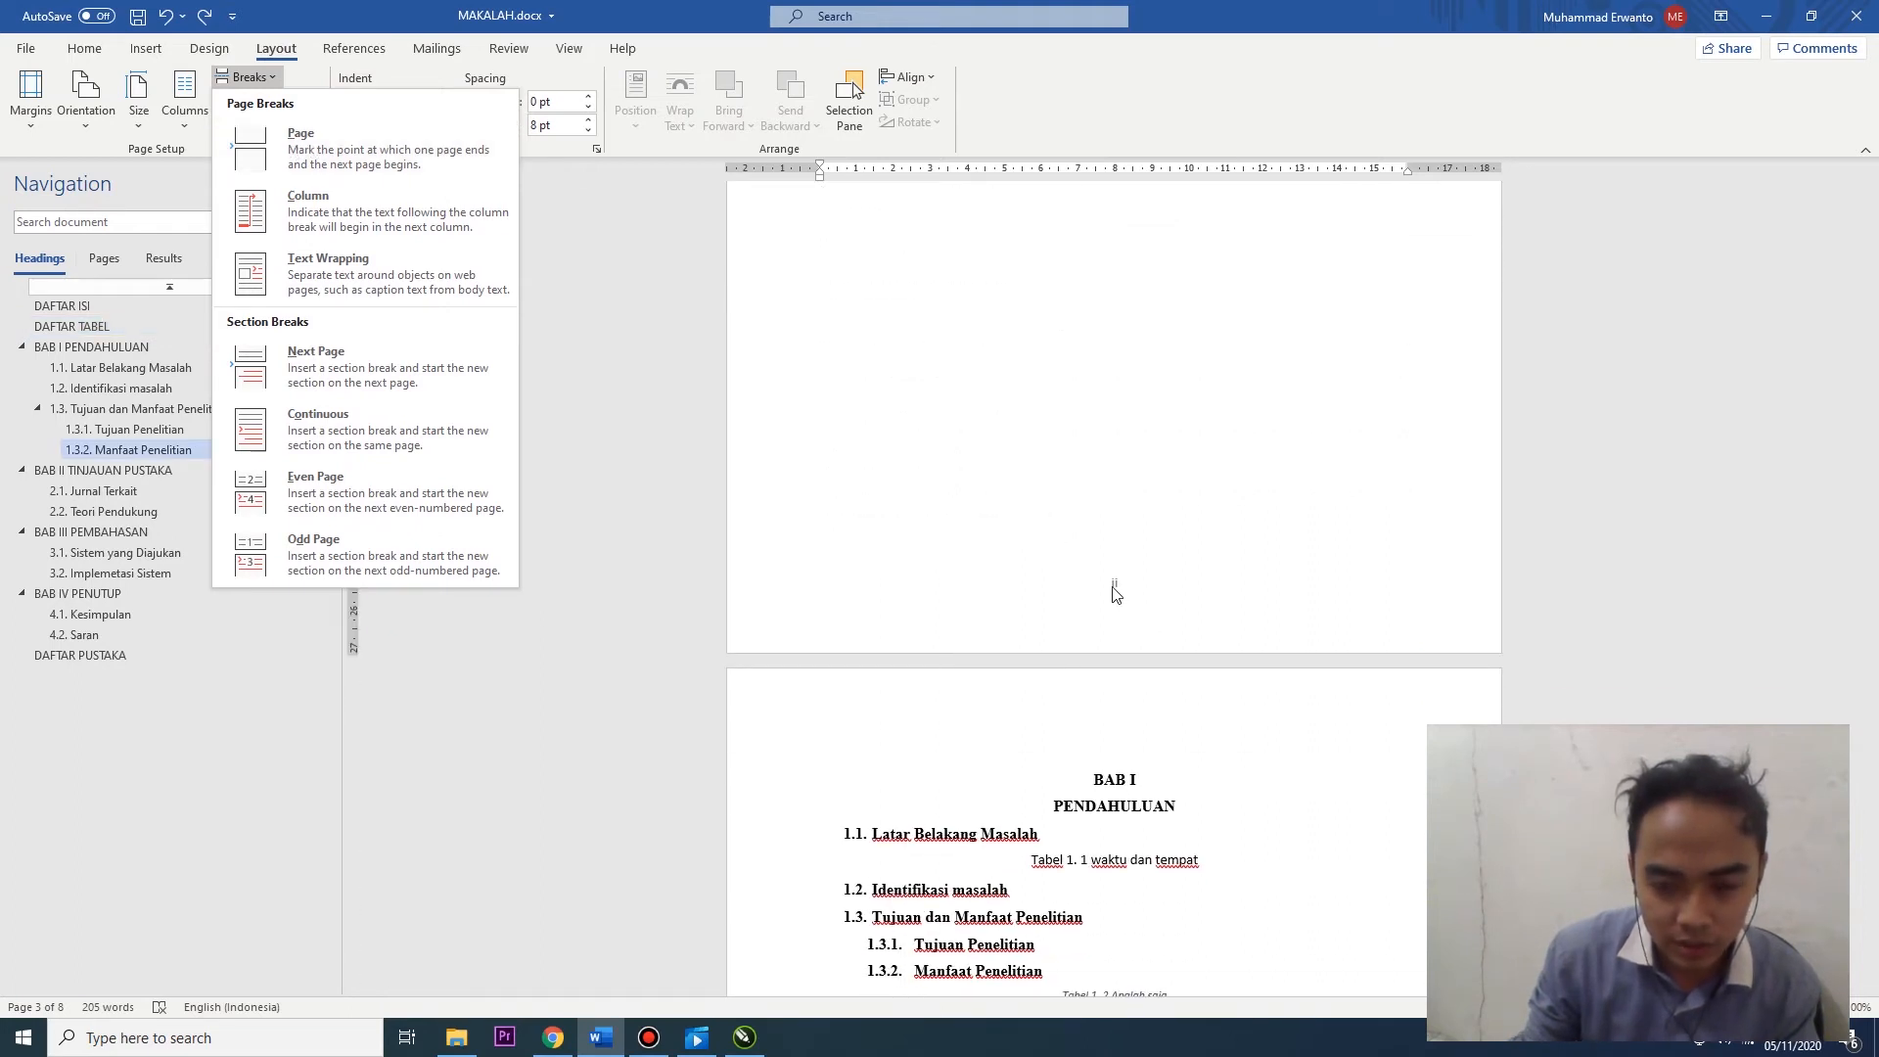
left_click(284, 167)
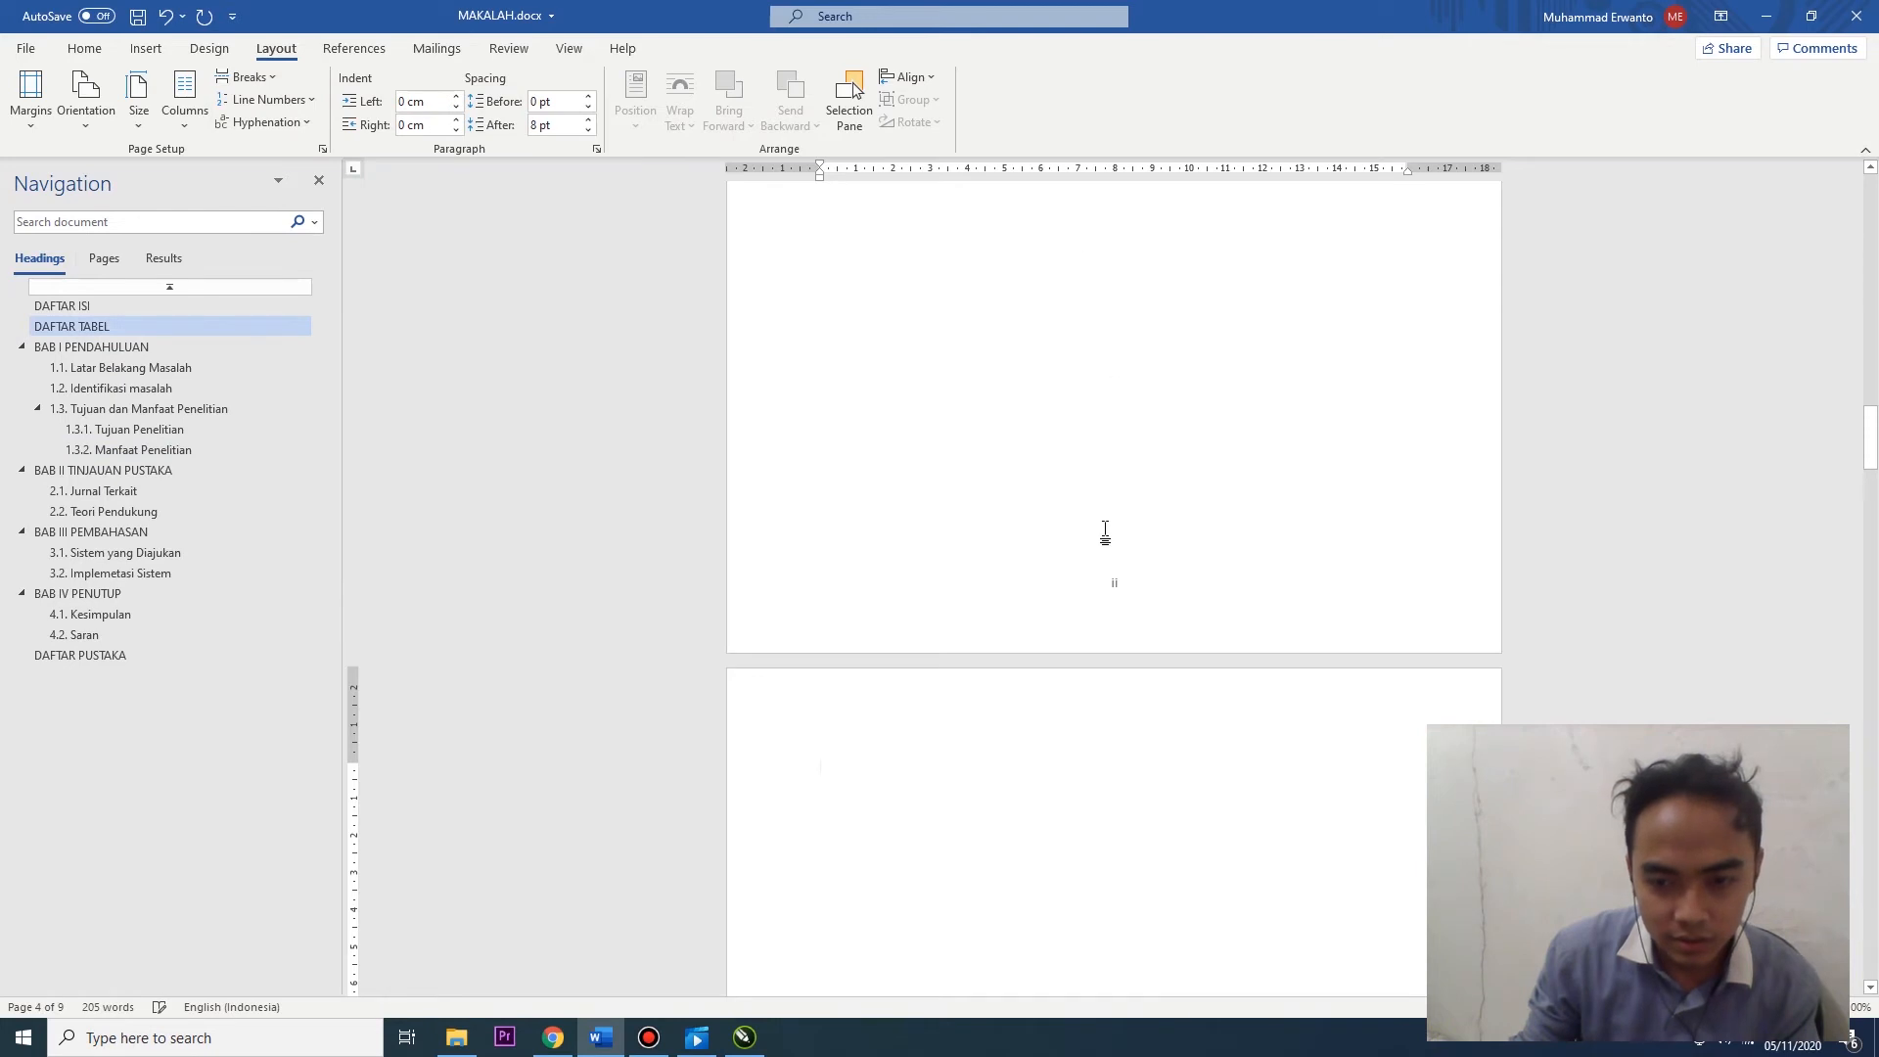
Enter the title "DAFTAR GAMBAR" on the new blank page after DAFTAR TABEL
scroll(872, 503, "up", 5)
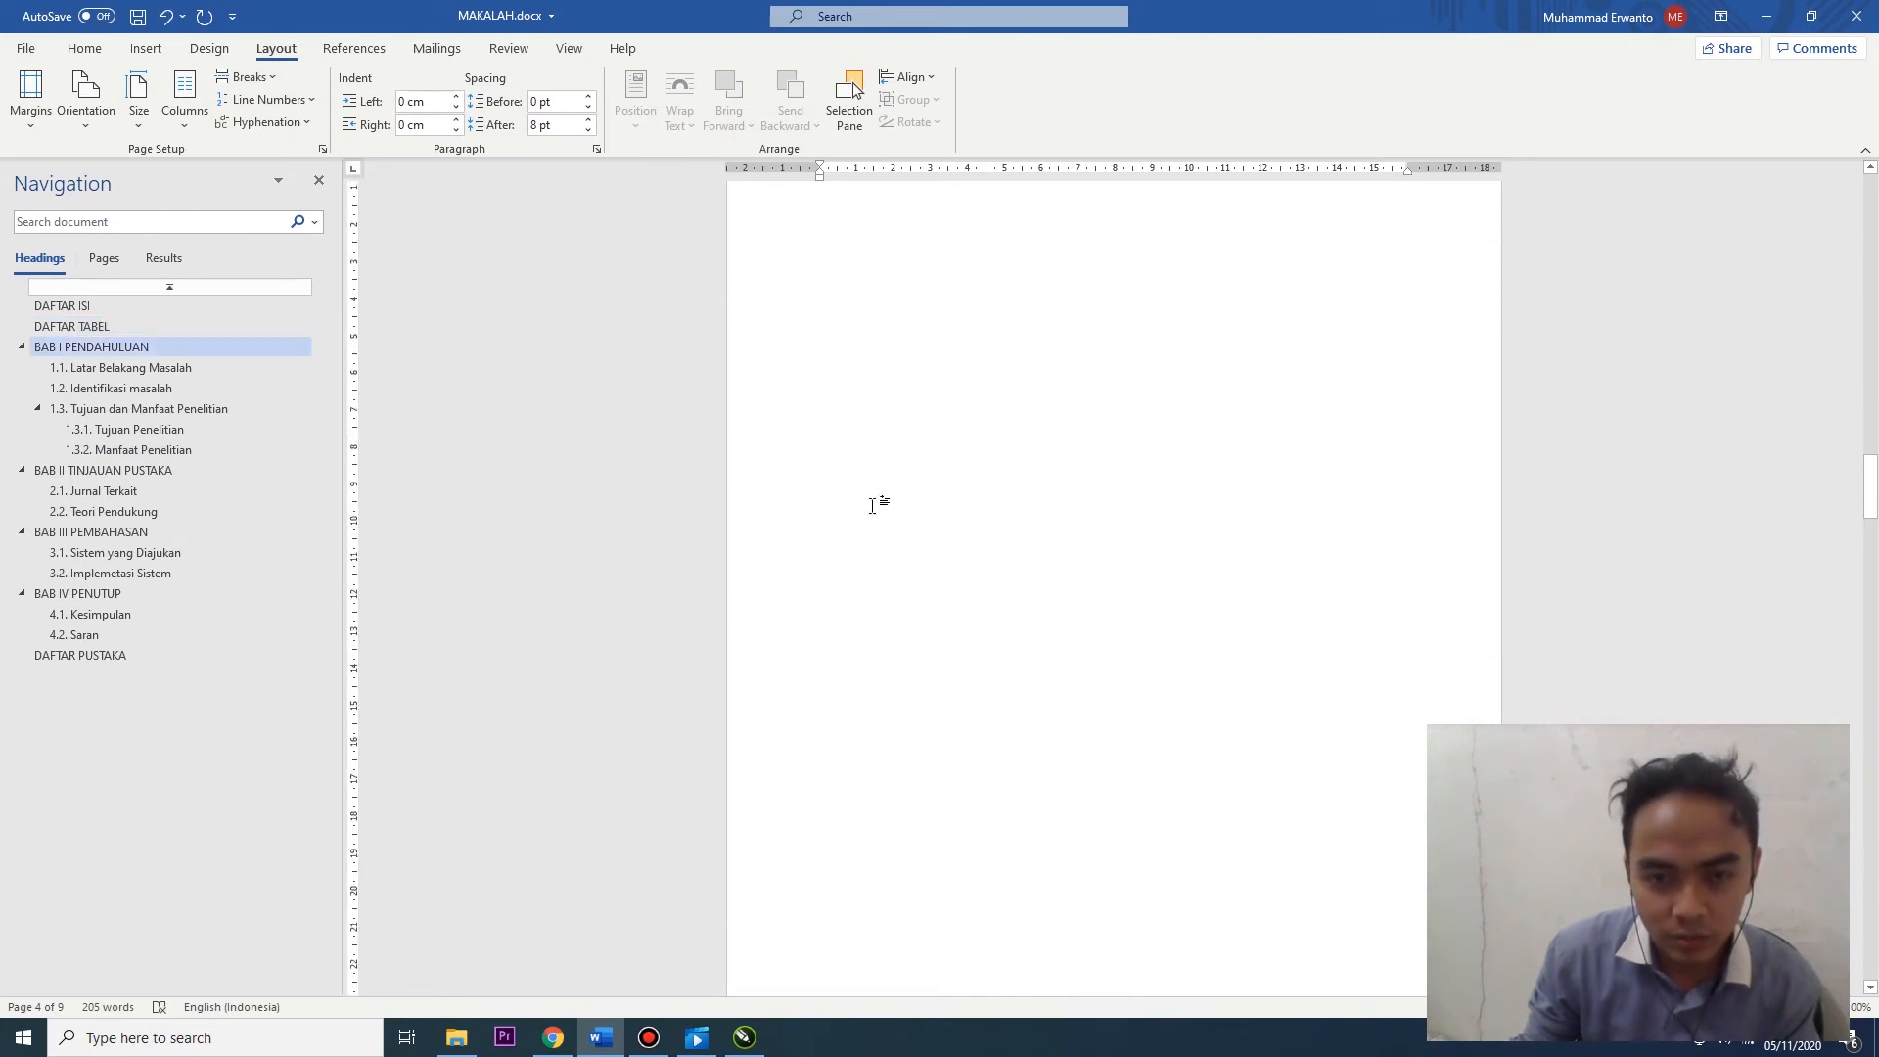
left_click(876, 473)
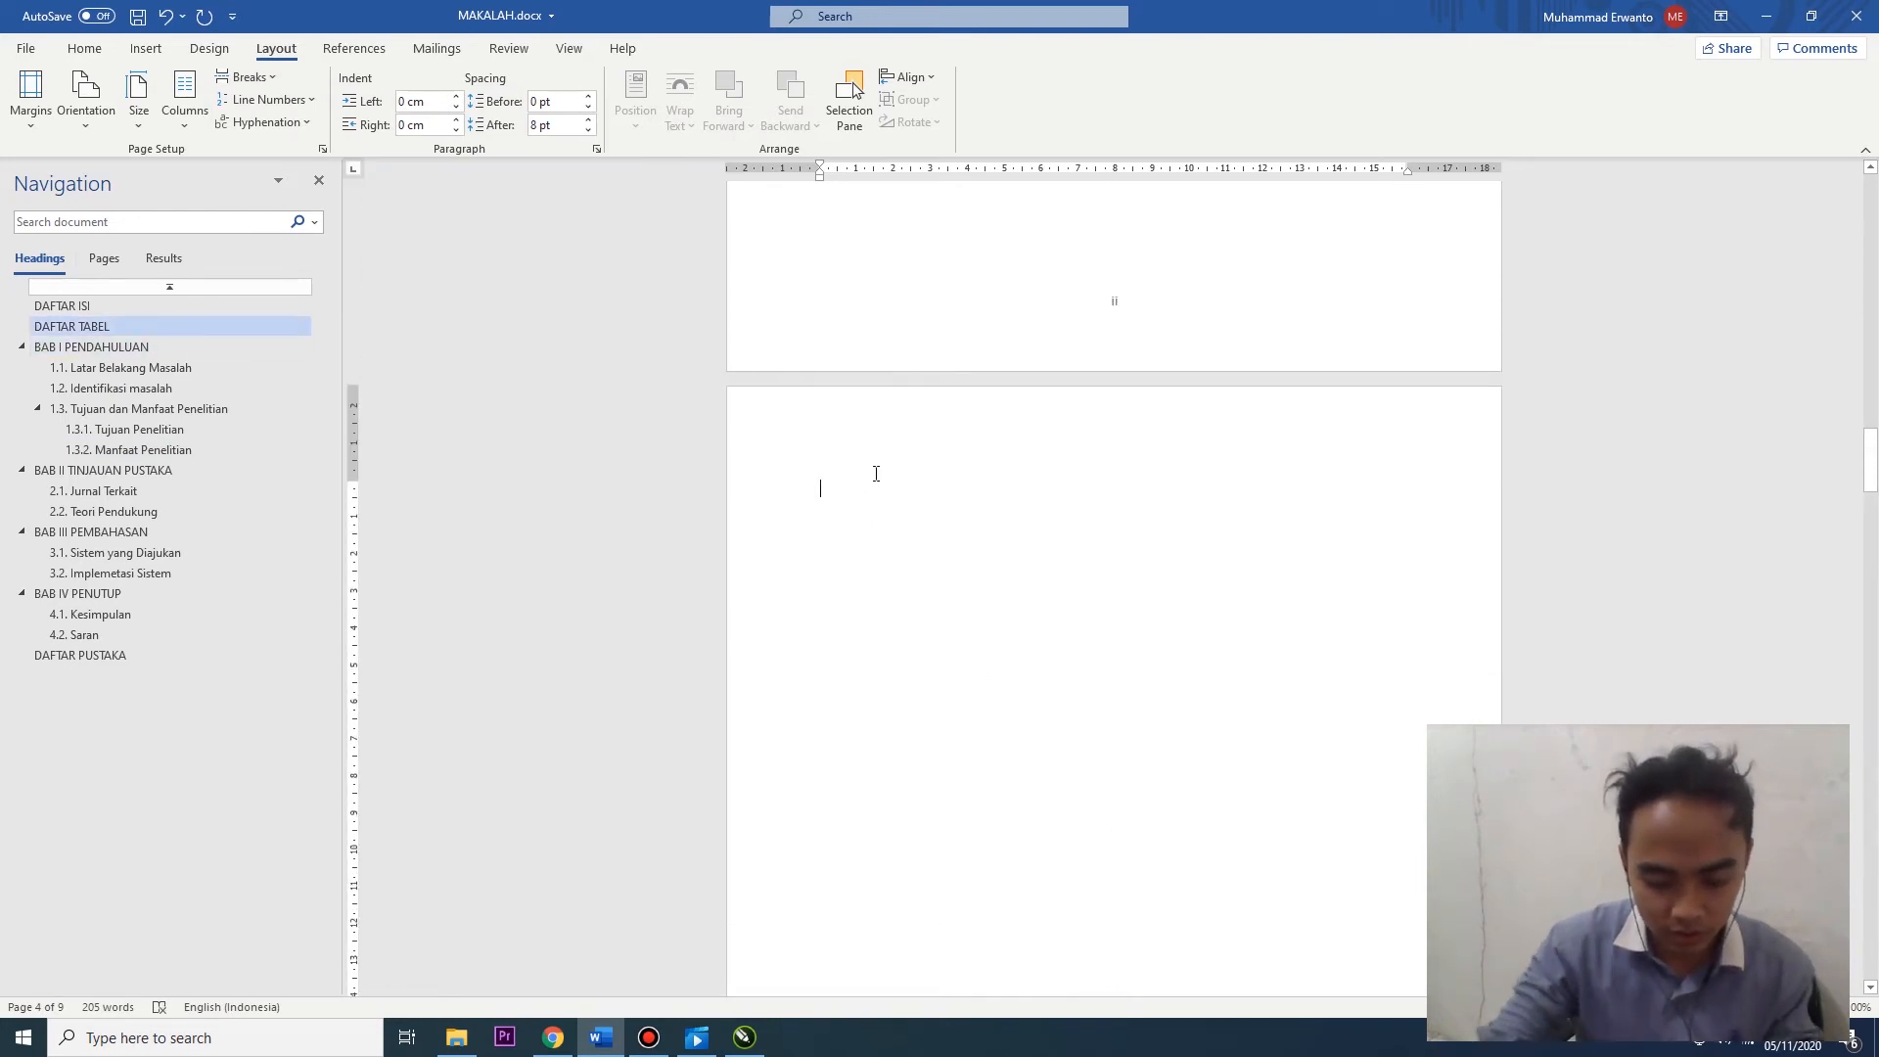
type("DAFTAR GAM")
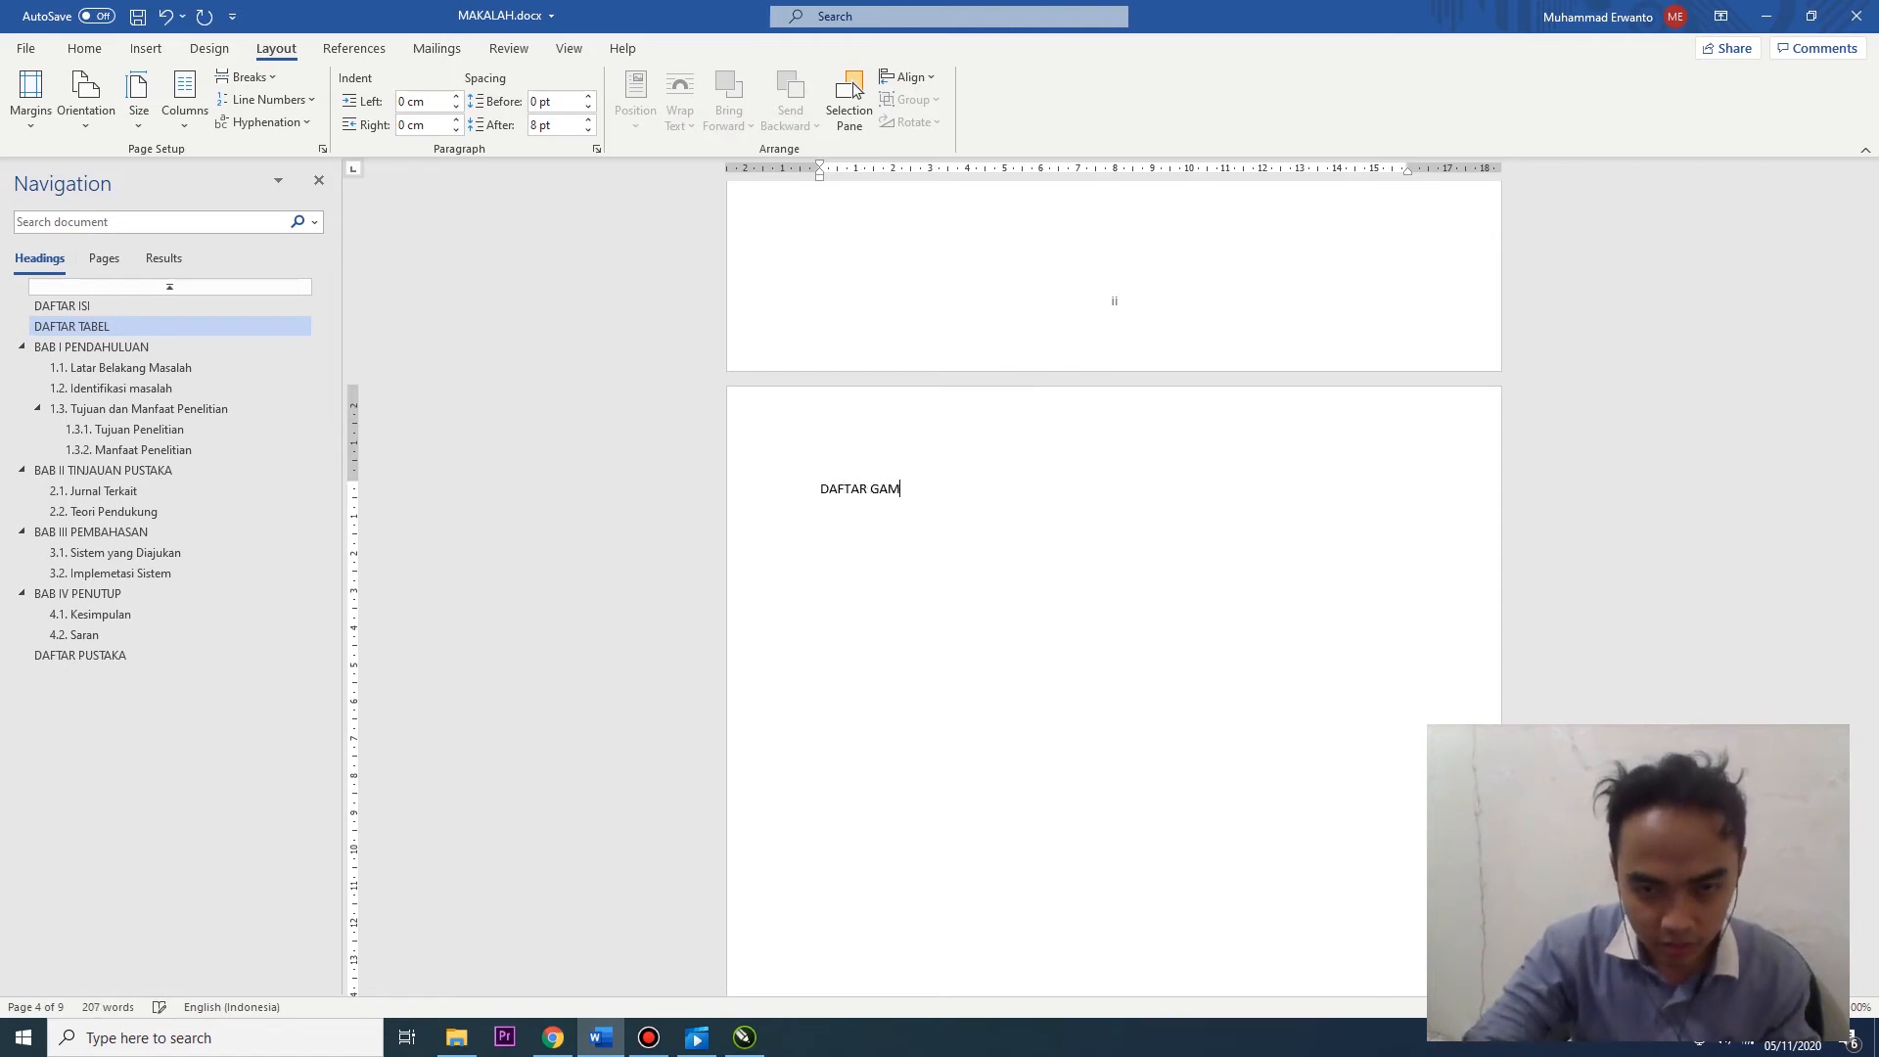
type("BAR")
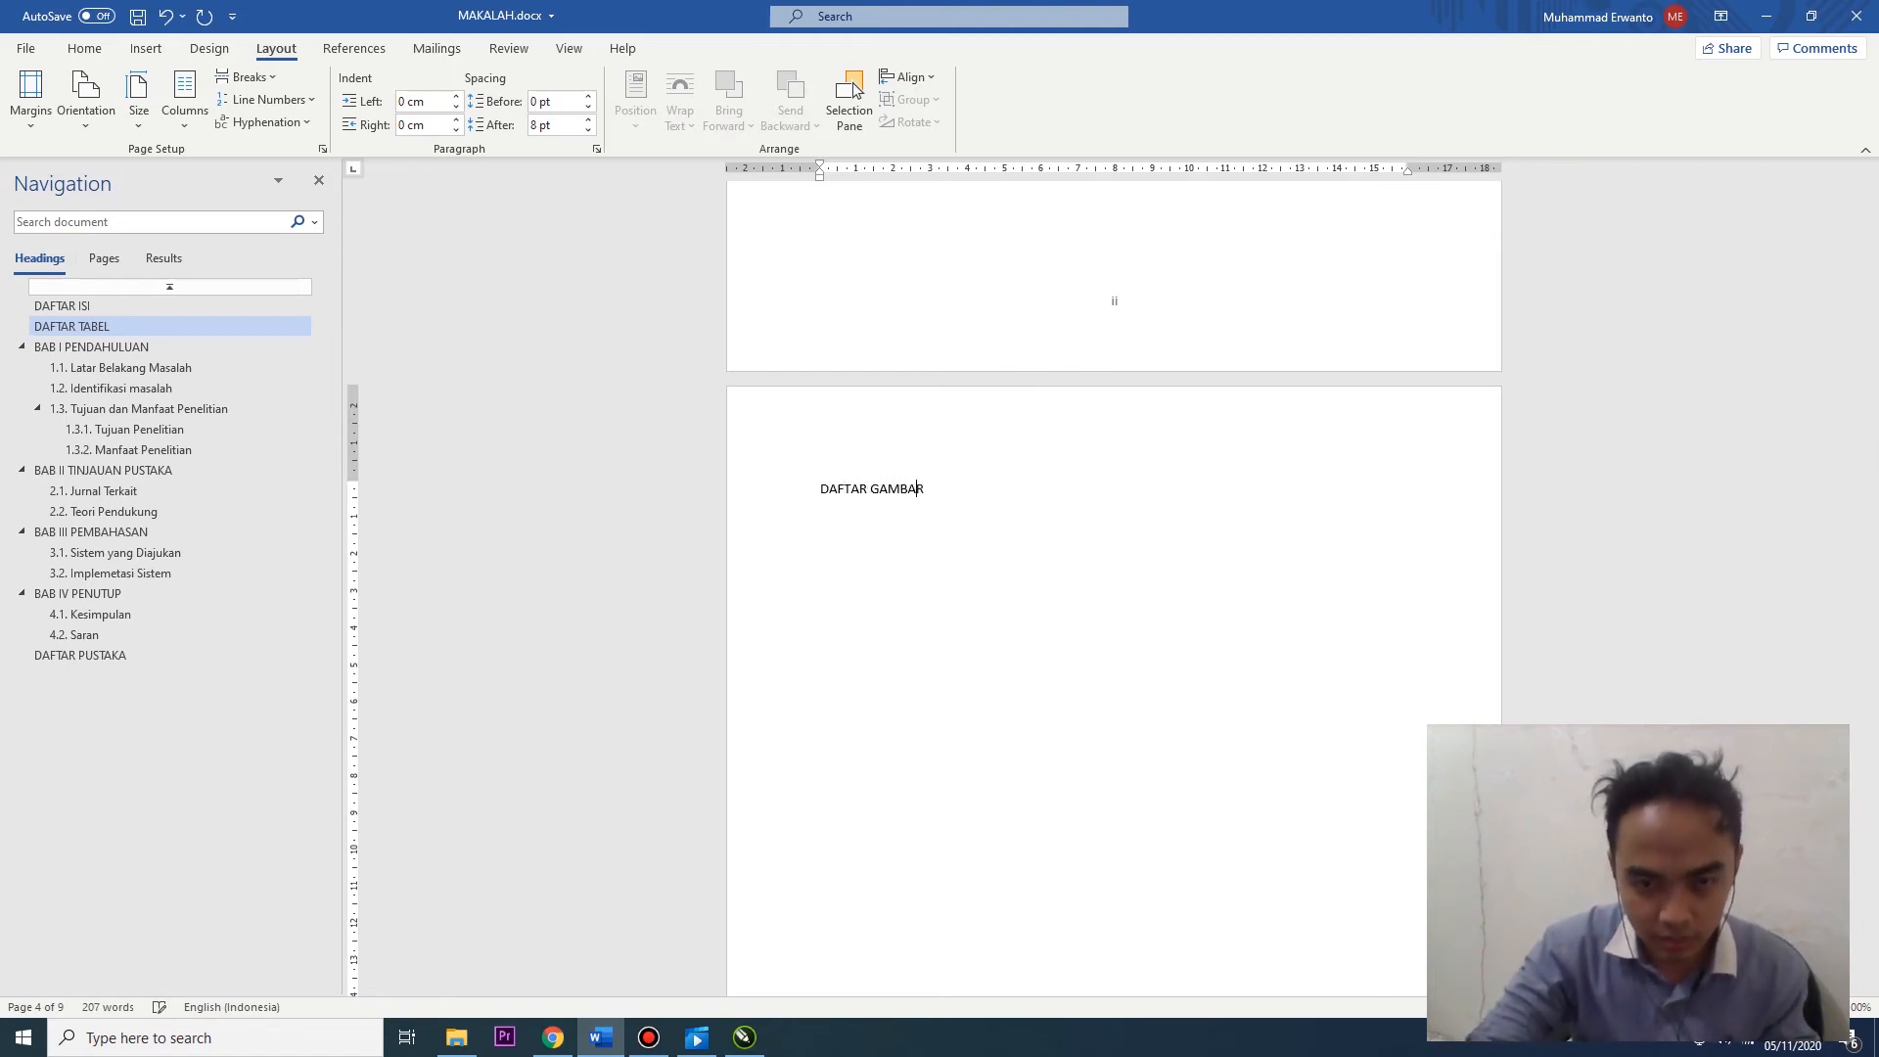
left_click(84, 48)
left_click(868, 98)
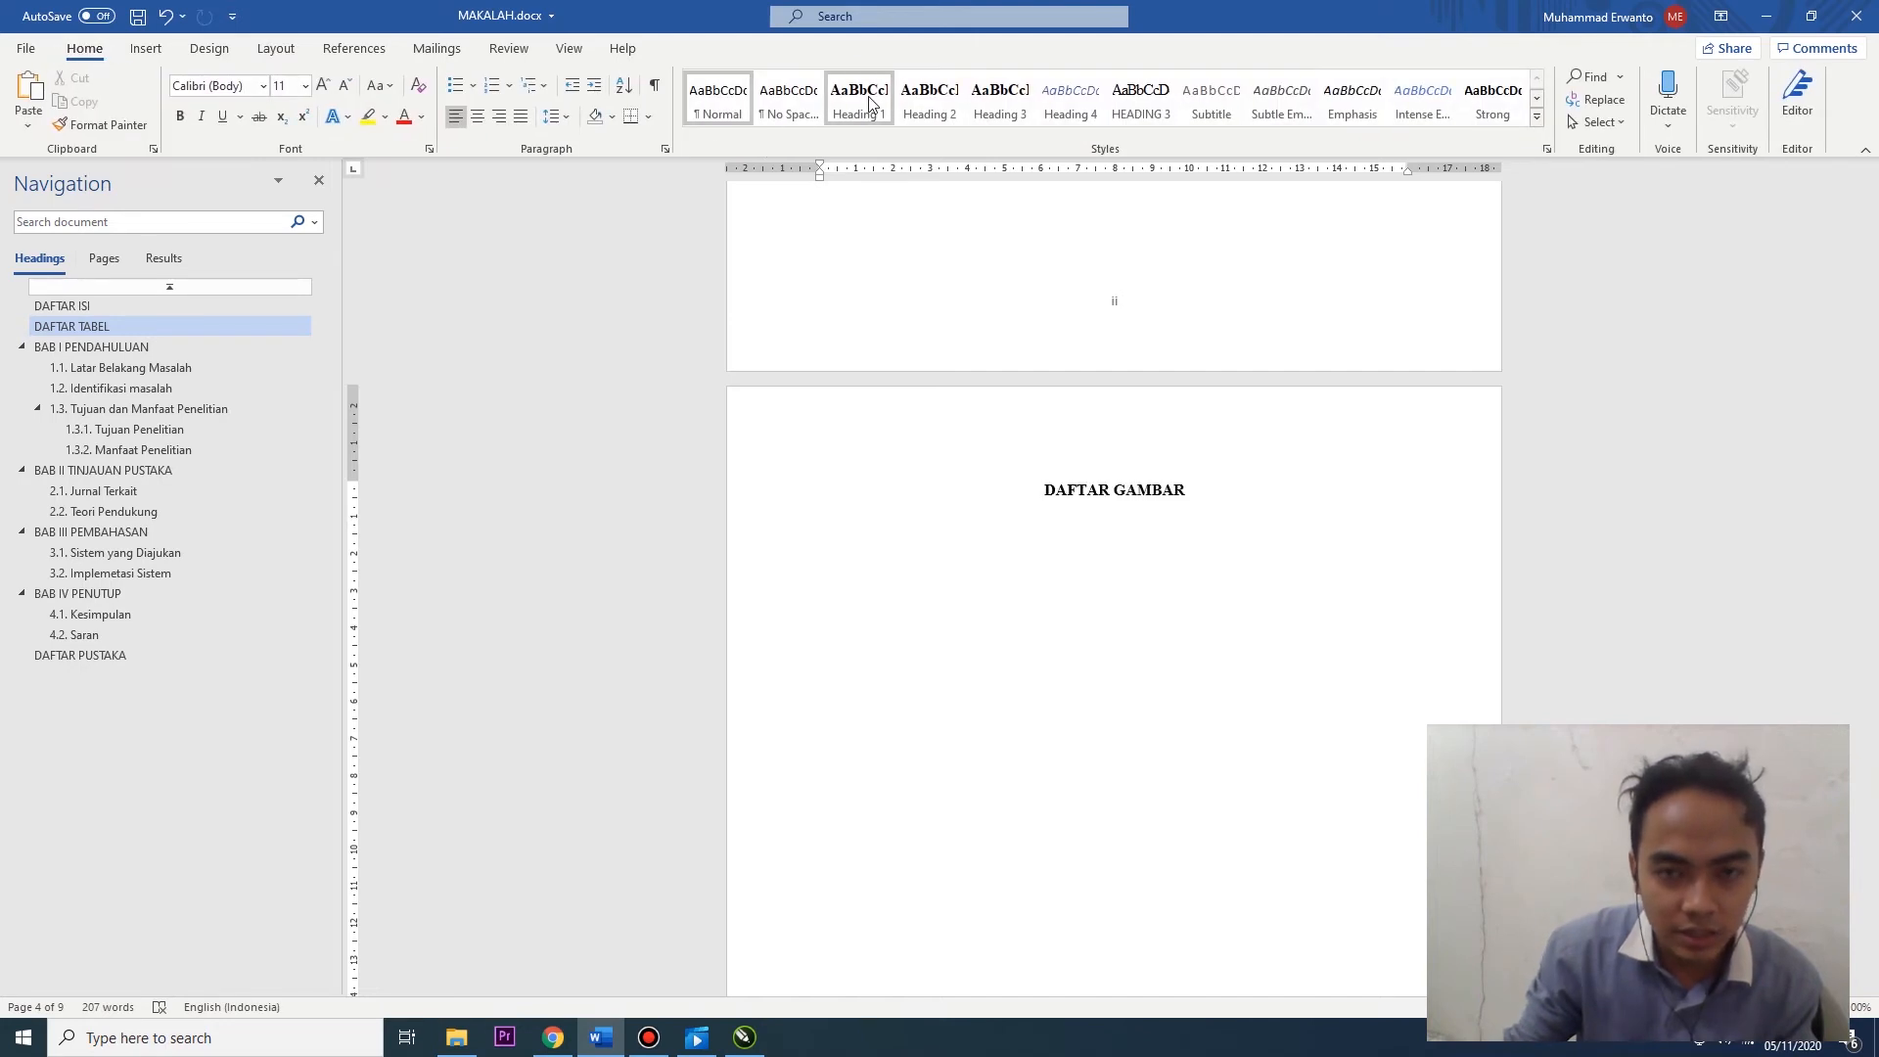
key("ctrl+z")
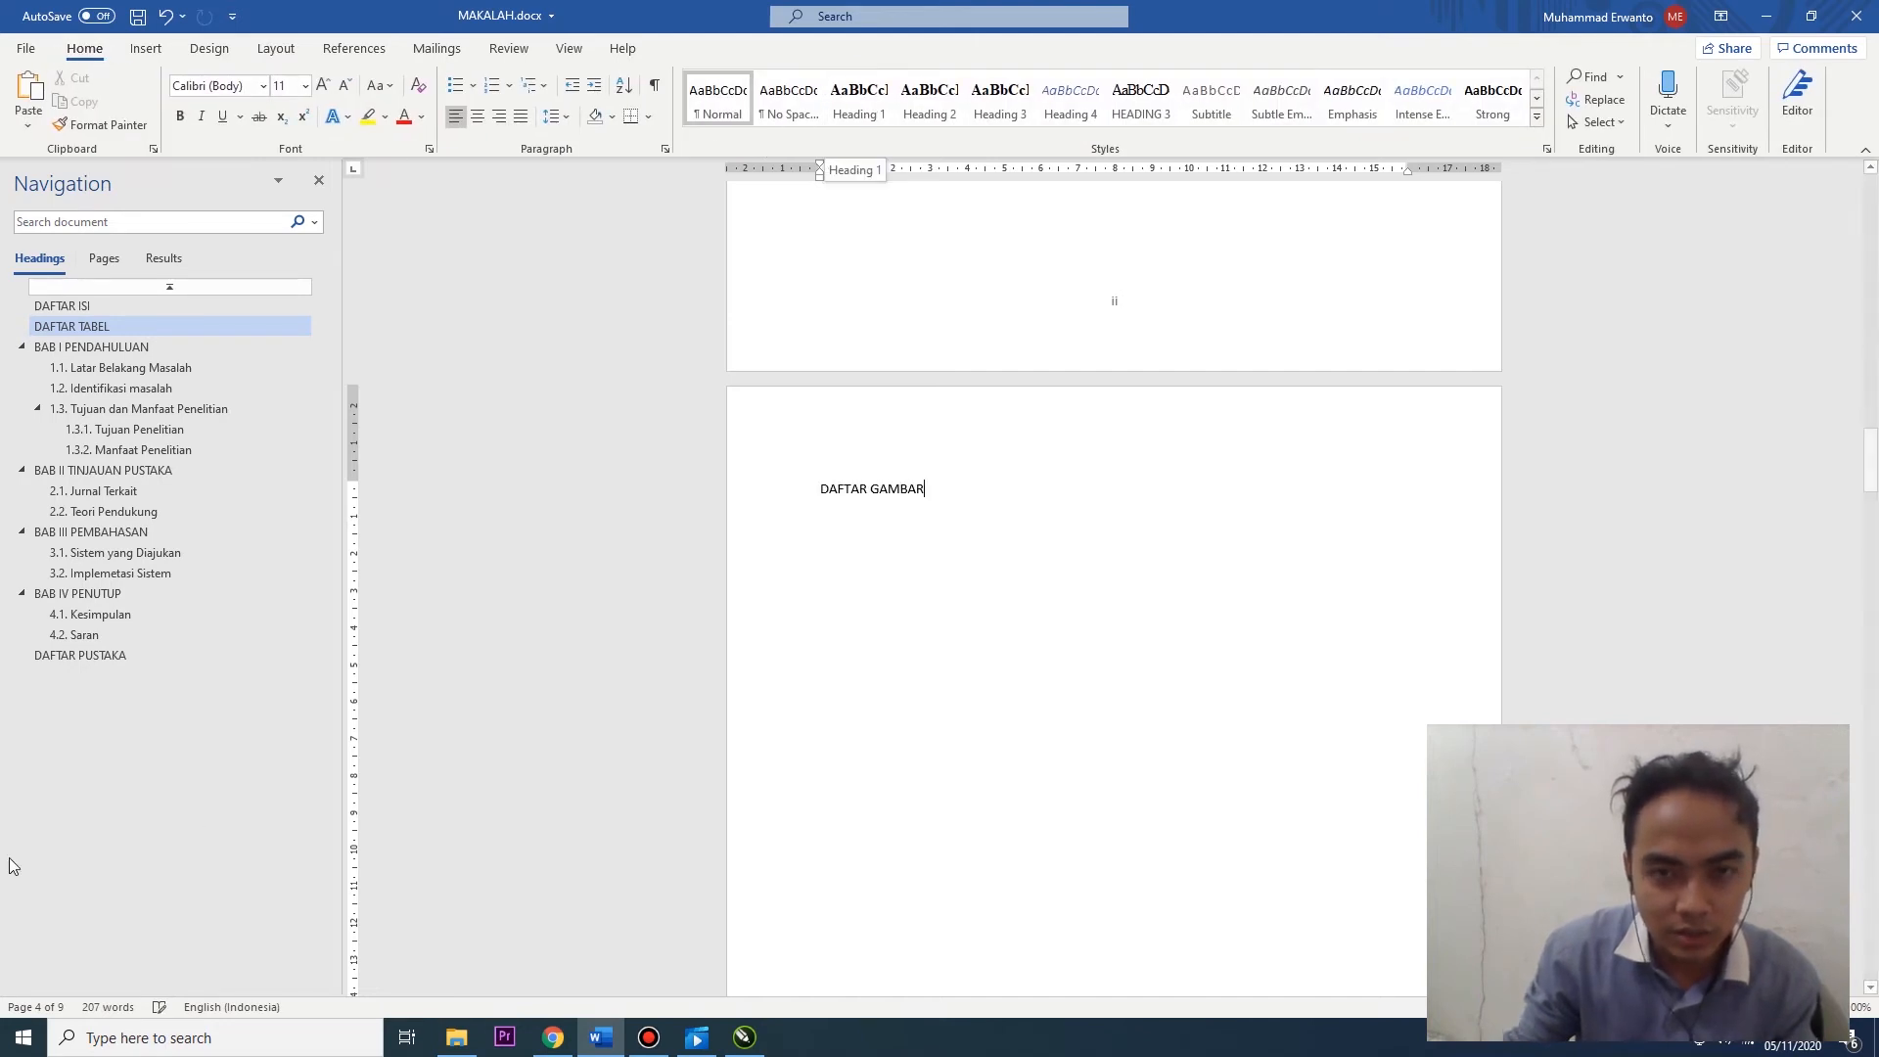
left_click(865, 100)
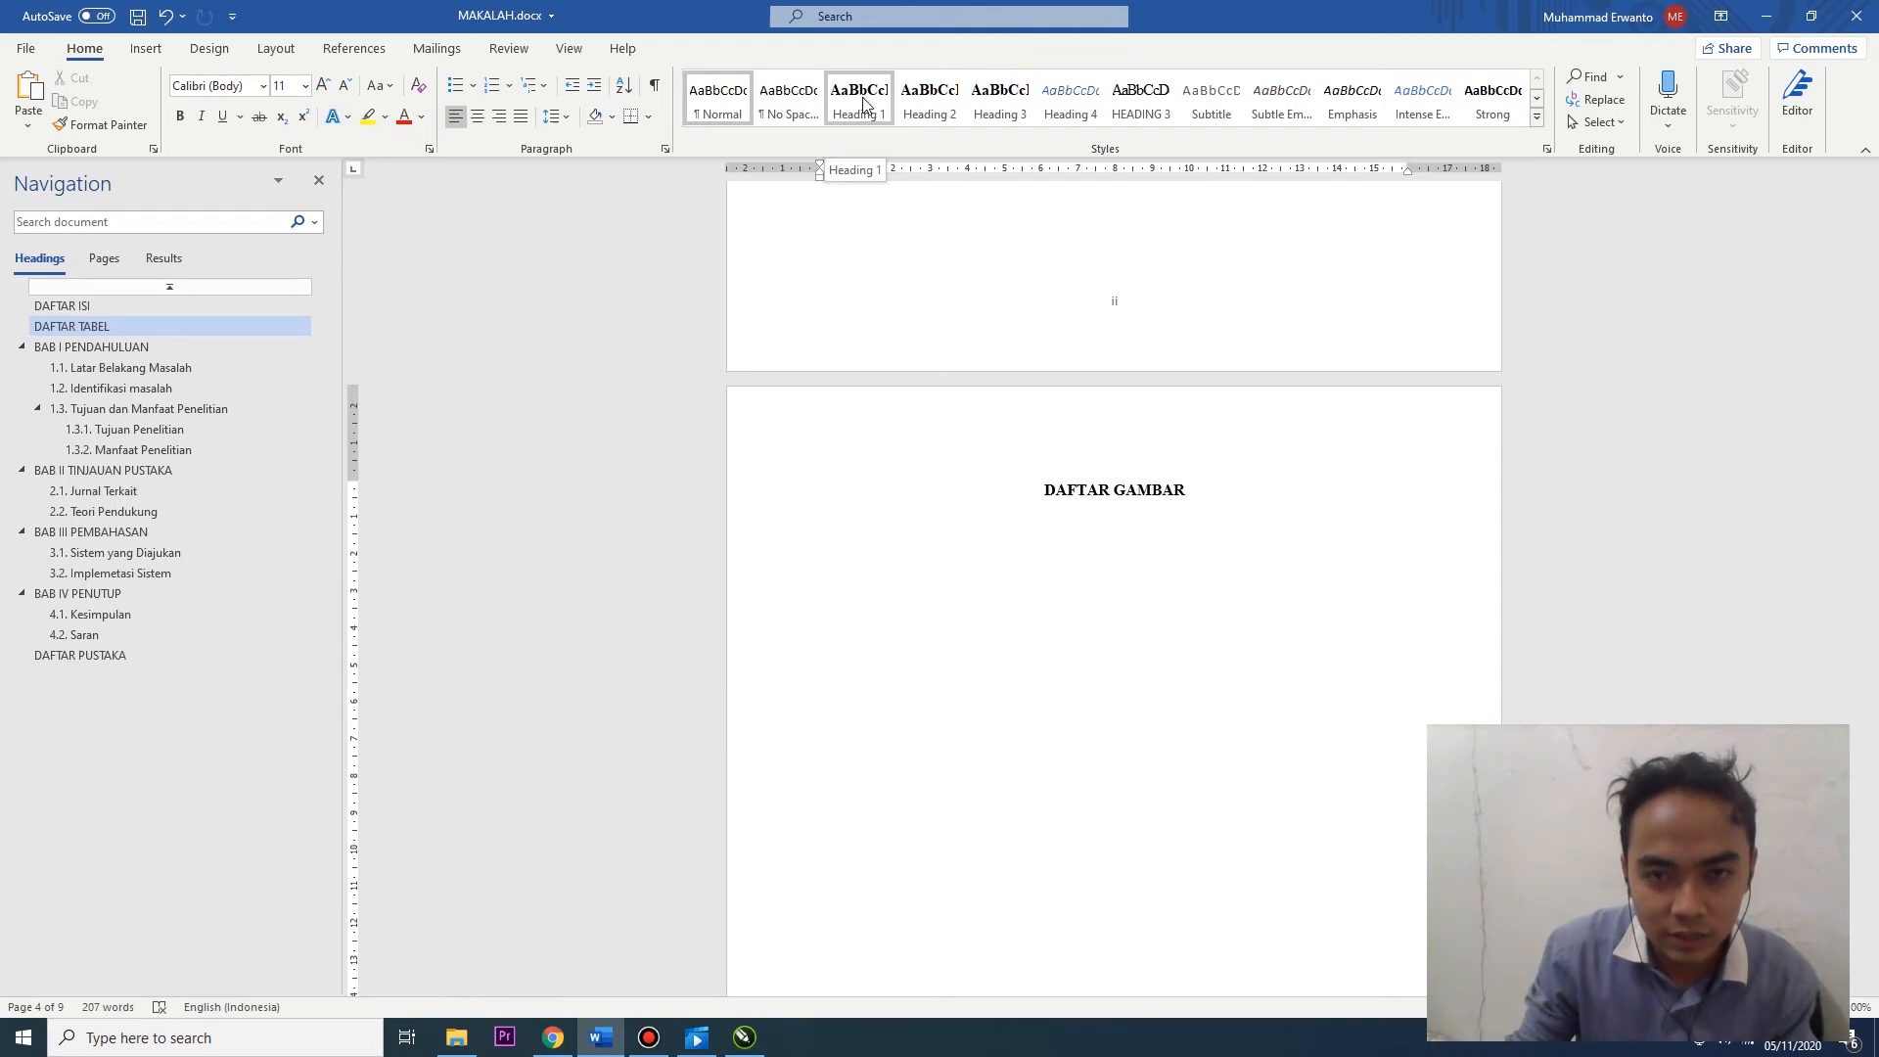
key("ctrl+z")
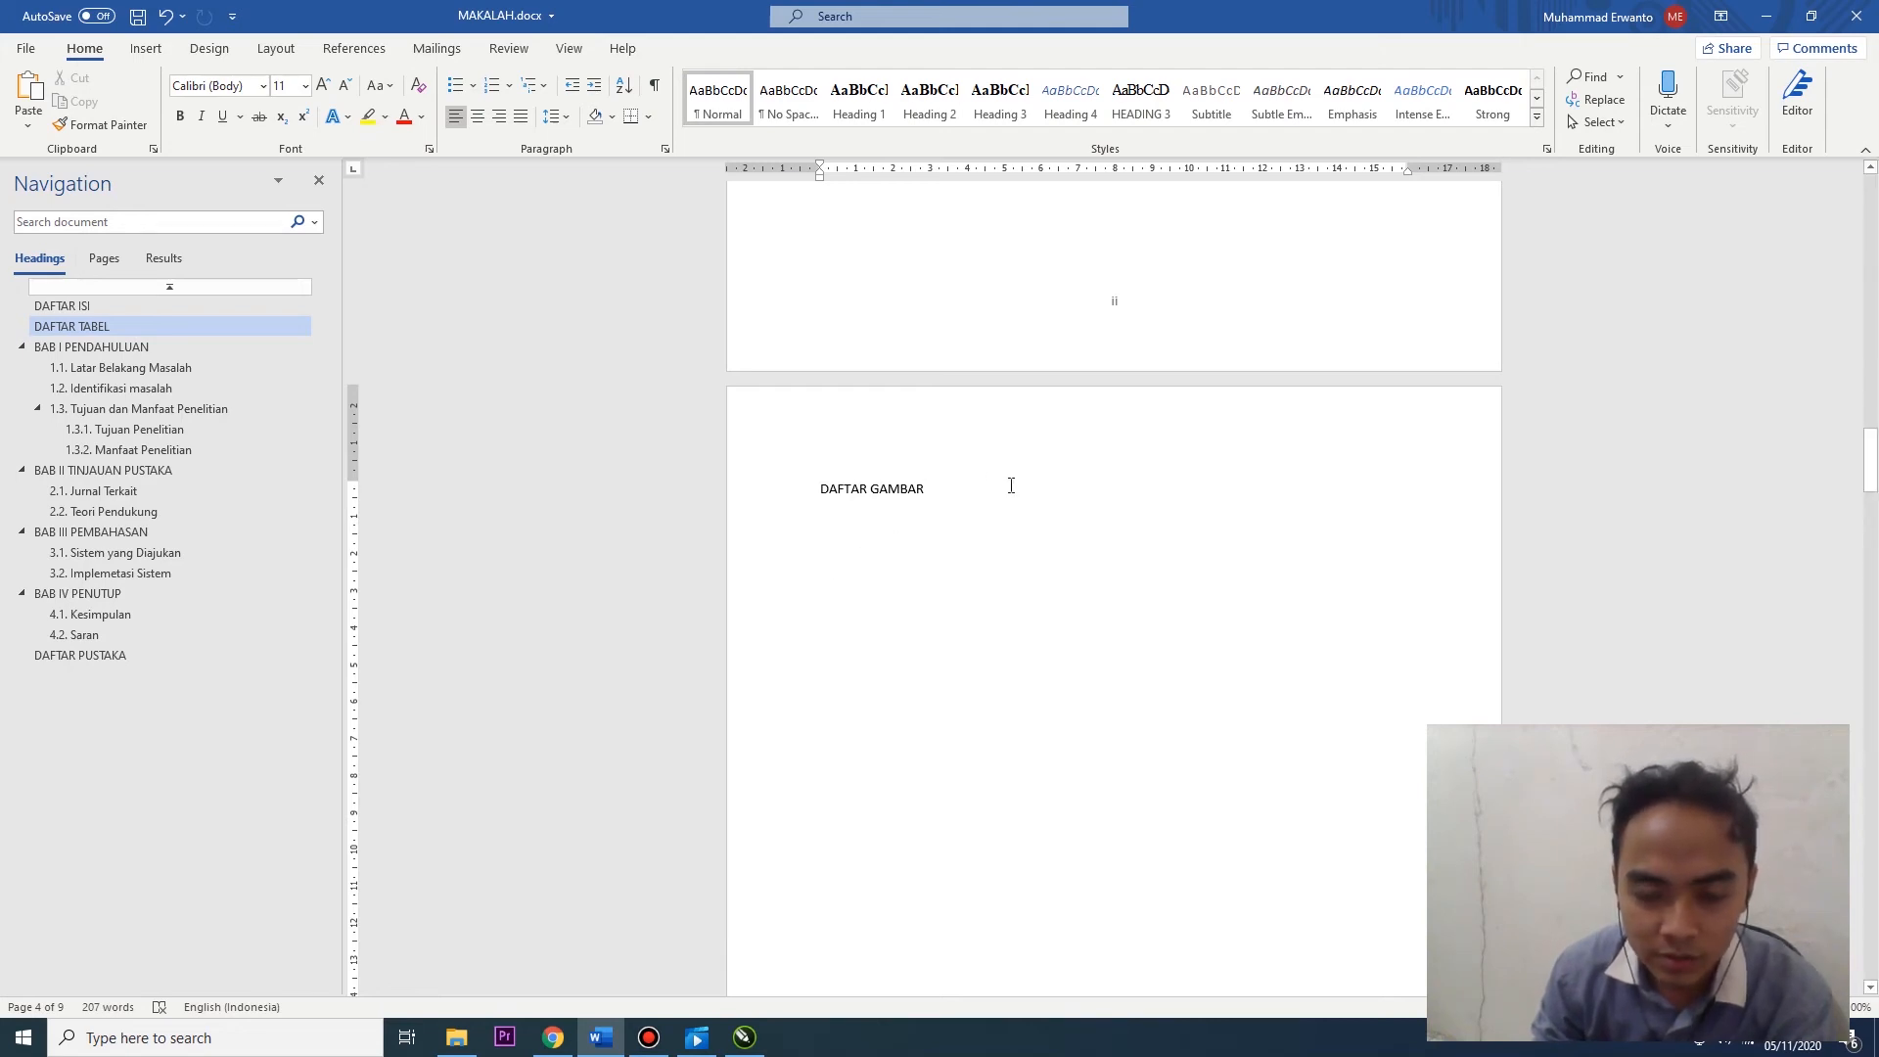
Apply the Heading 1 style to the DAFTAR GAMBAR title
left_click_drag(941, 485, 783, 472)
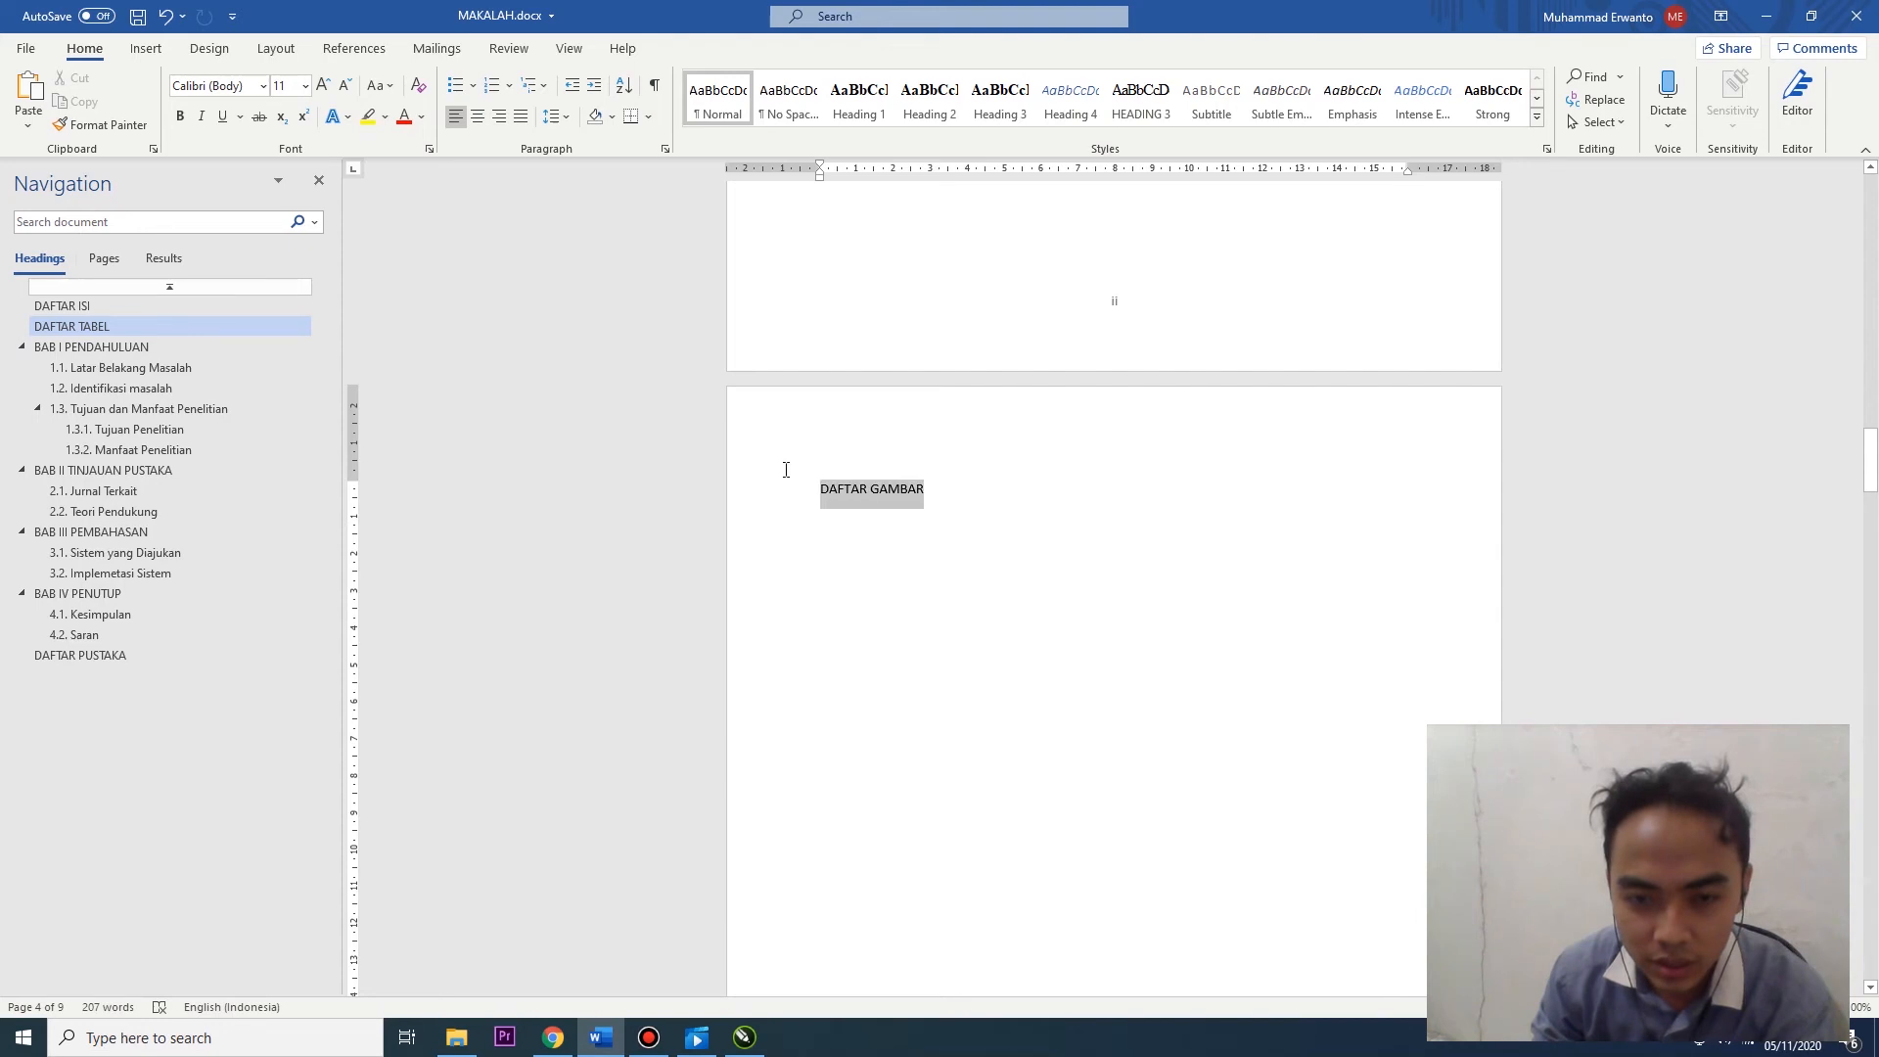
left_click(860, 98)
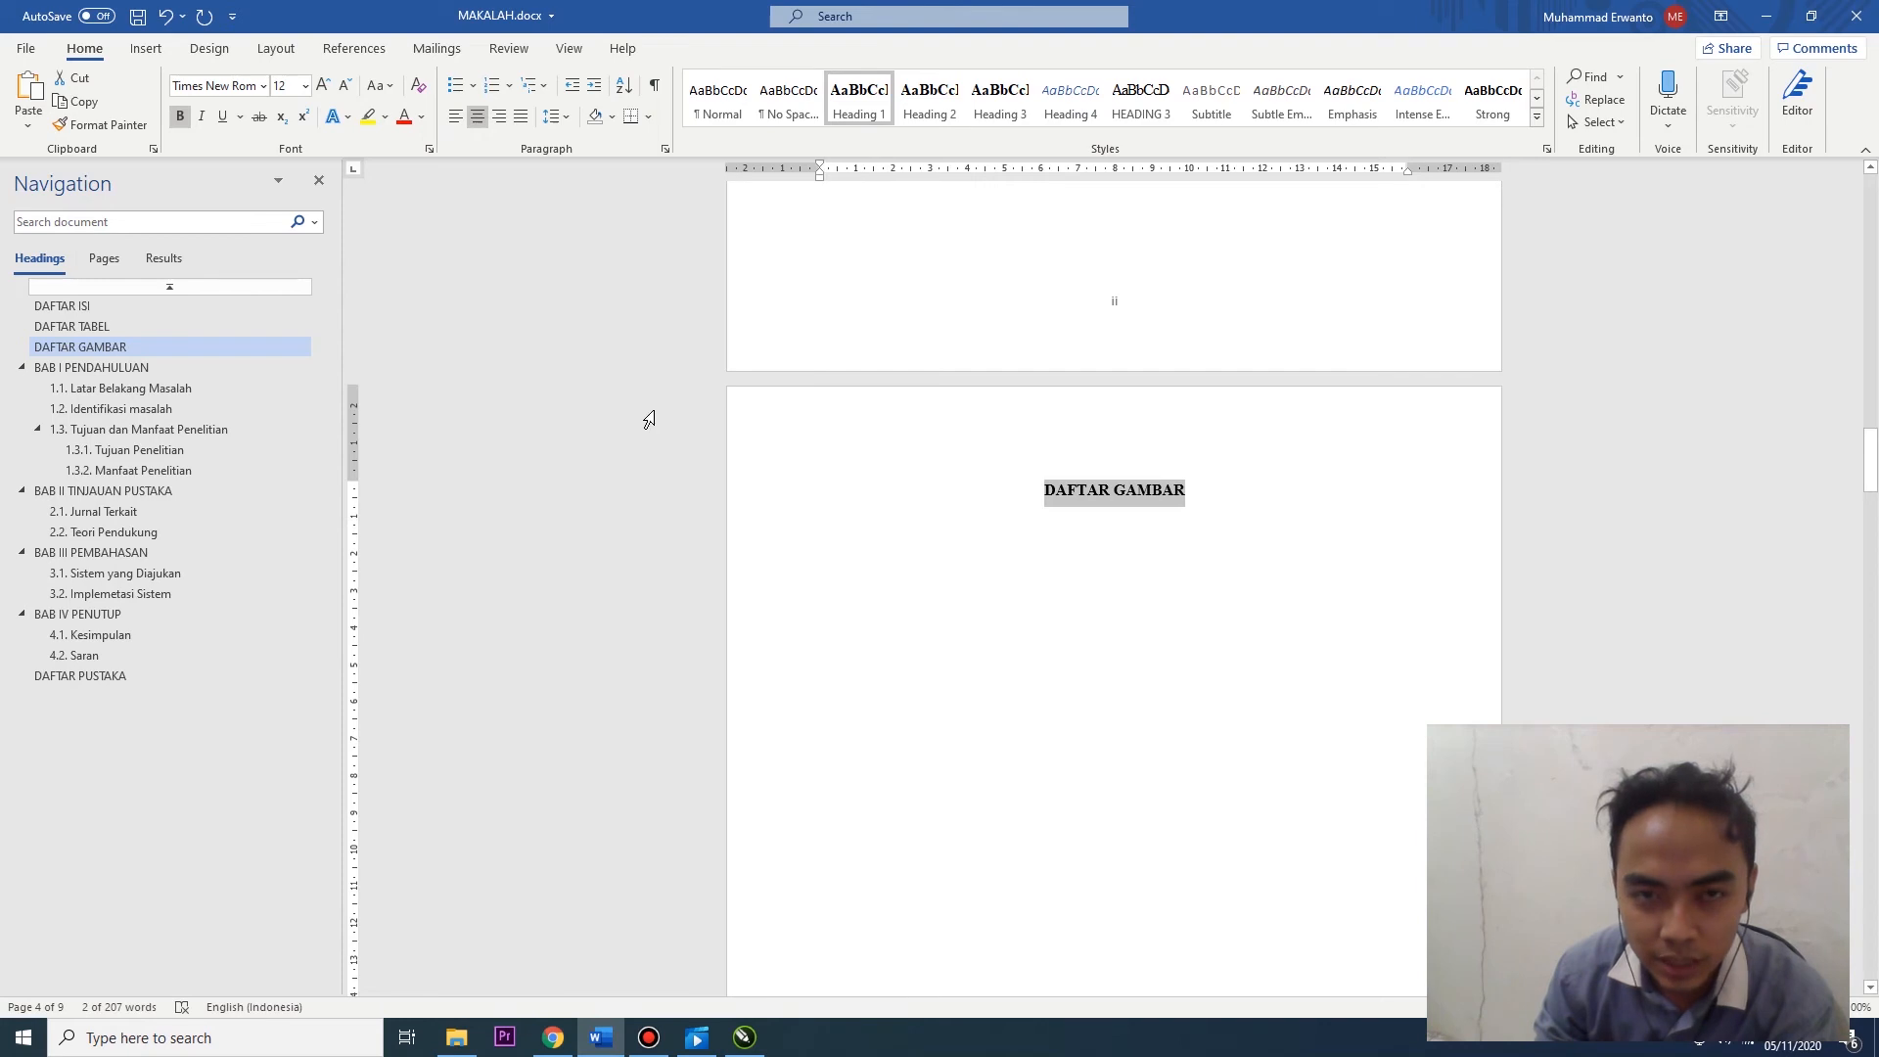
Examine the formatting settings of the Heading 1 style without changing them
right_click(874, 99)
left_click(914, 137)
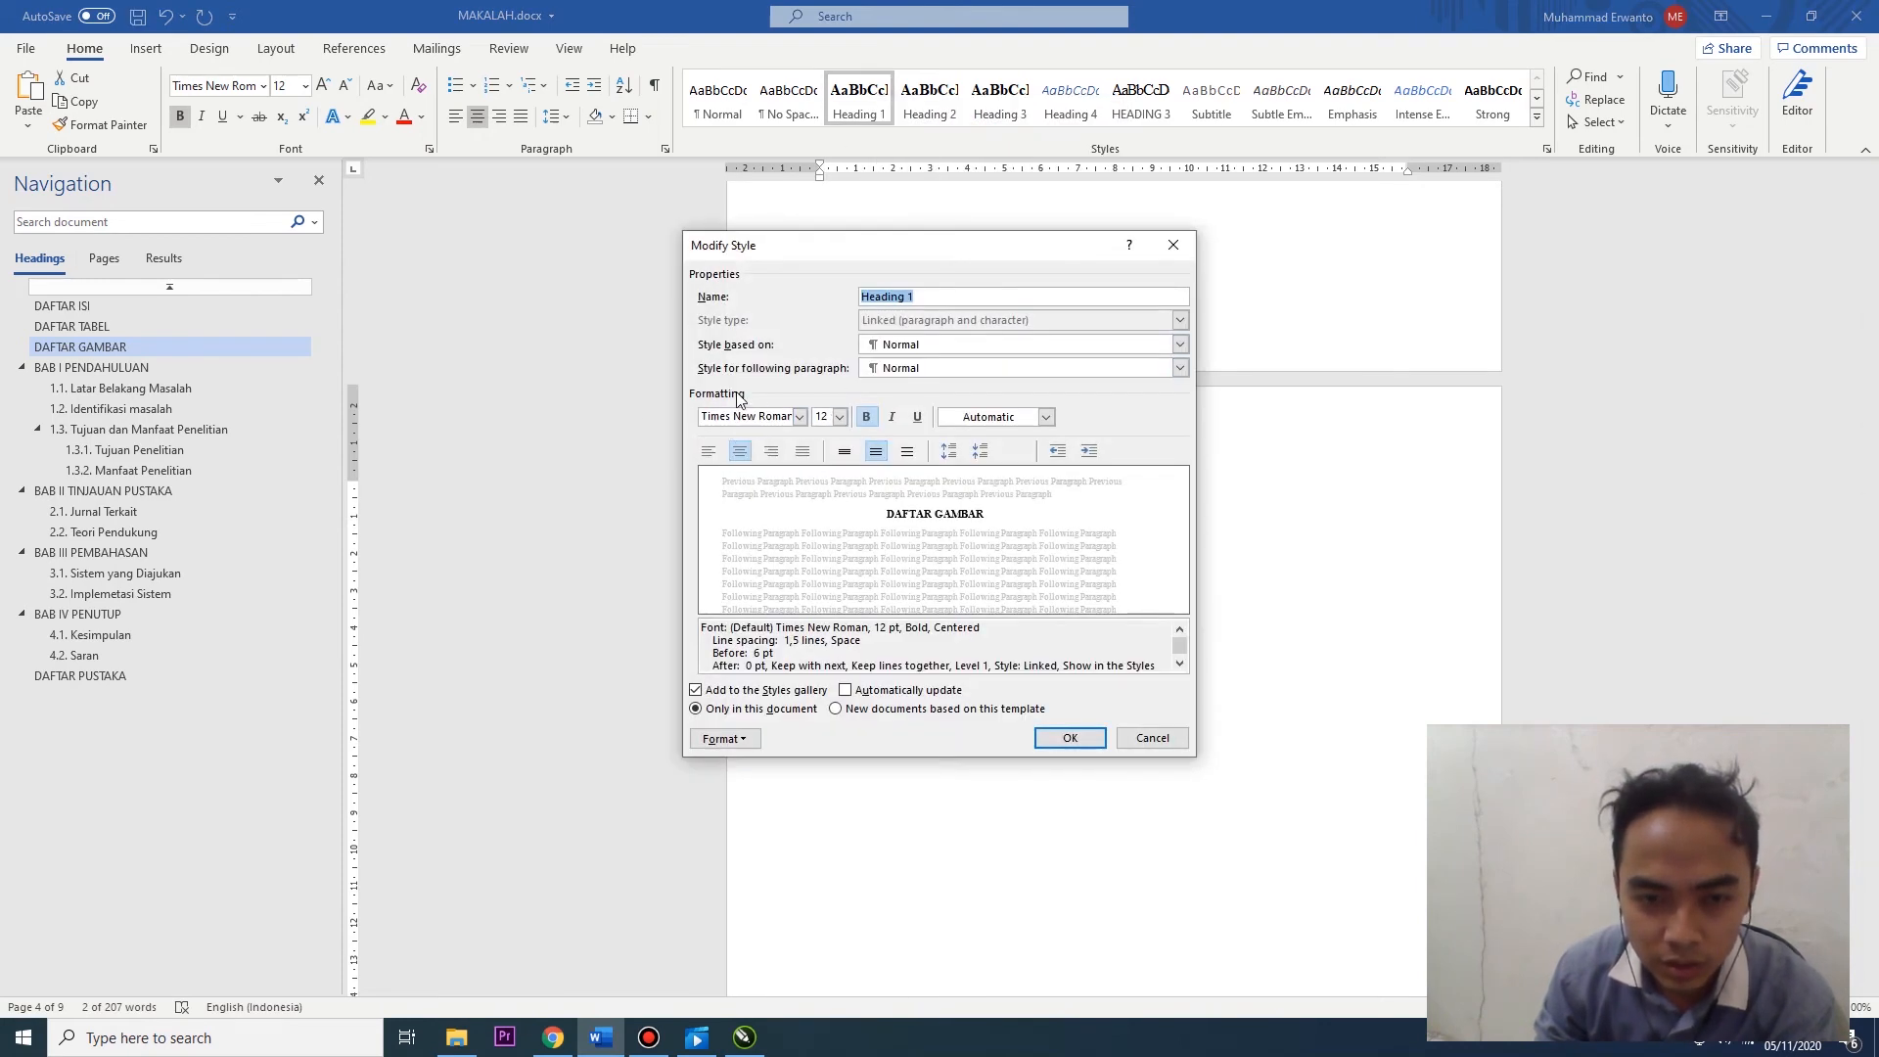
left_click(1144, 738)
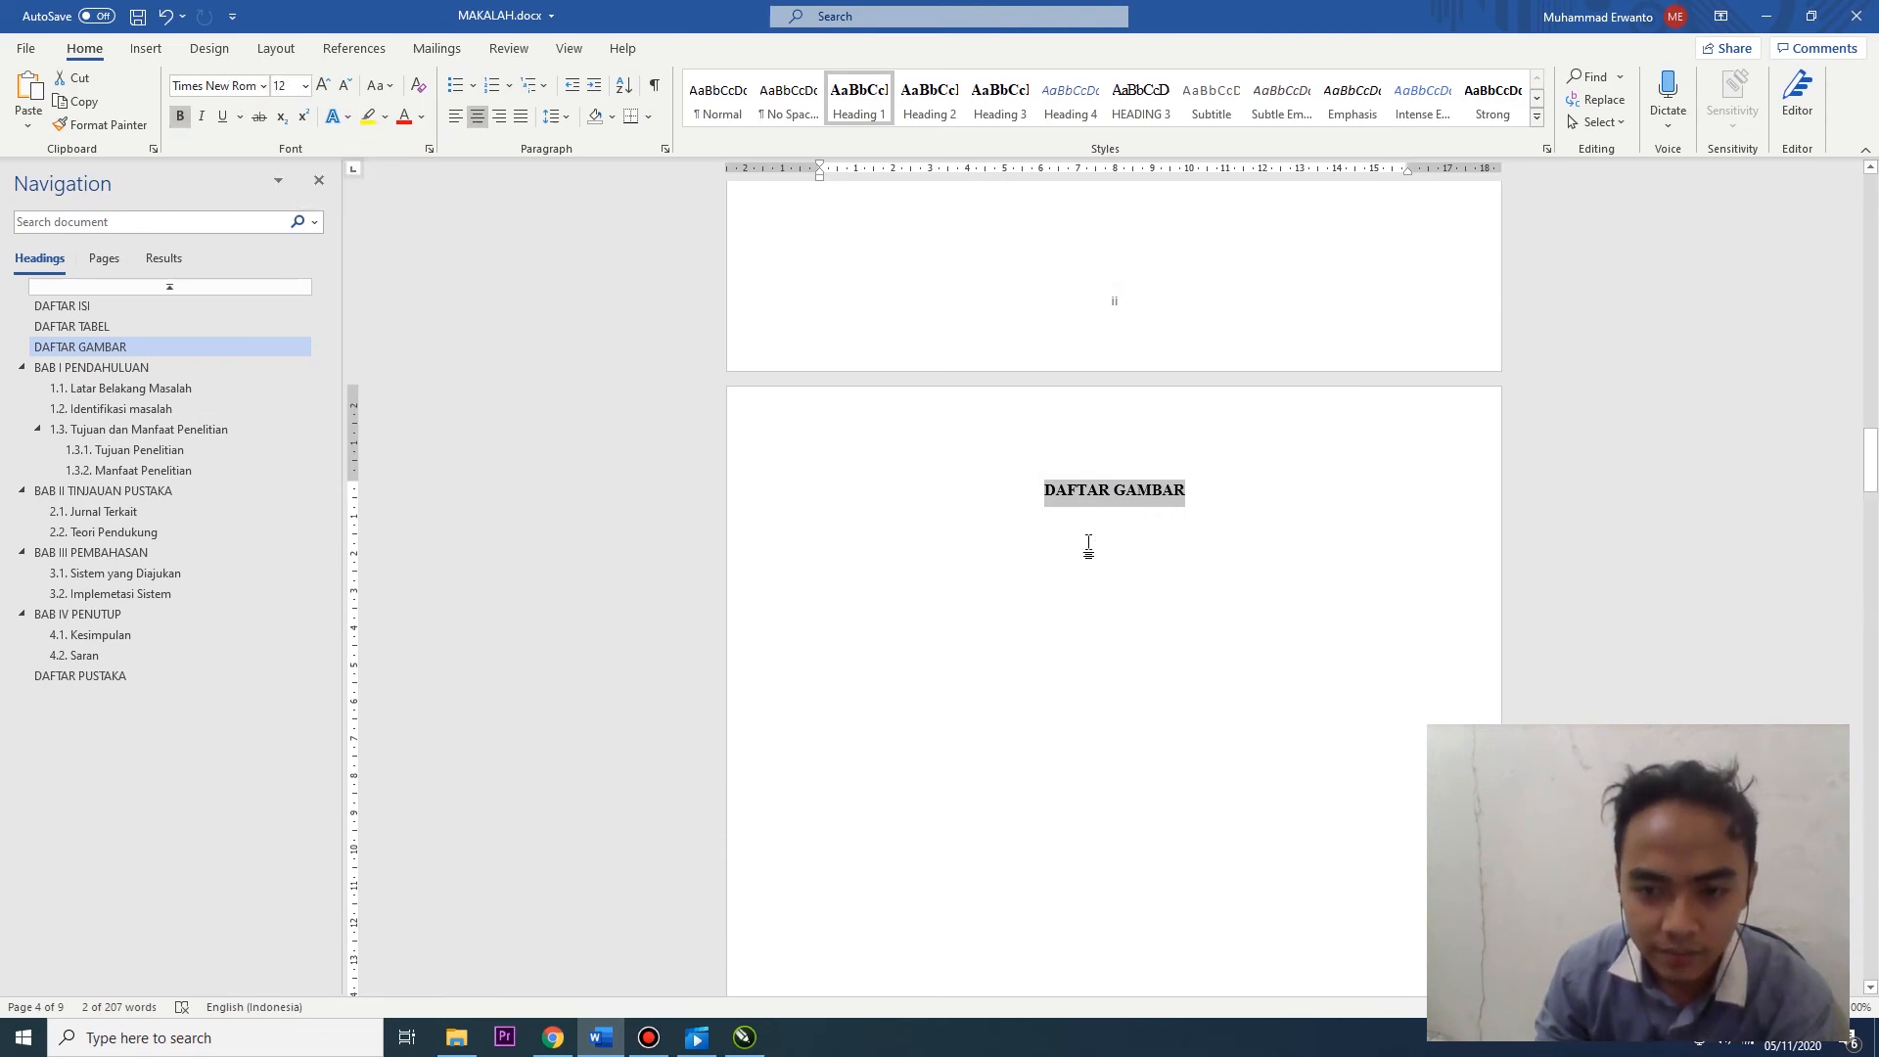
Add an empty left-aligned line below the DAFTAR GAMBAR heading
left_click(826, 544)
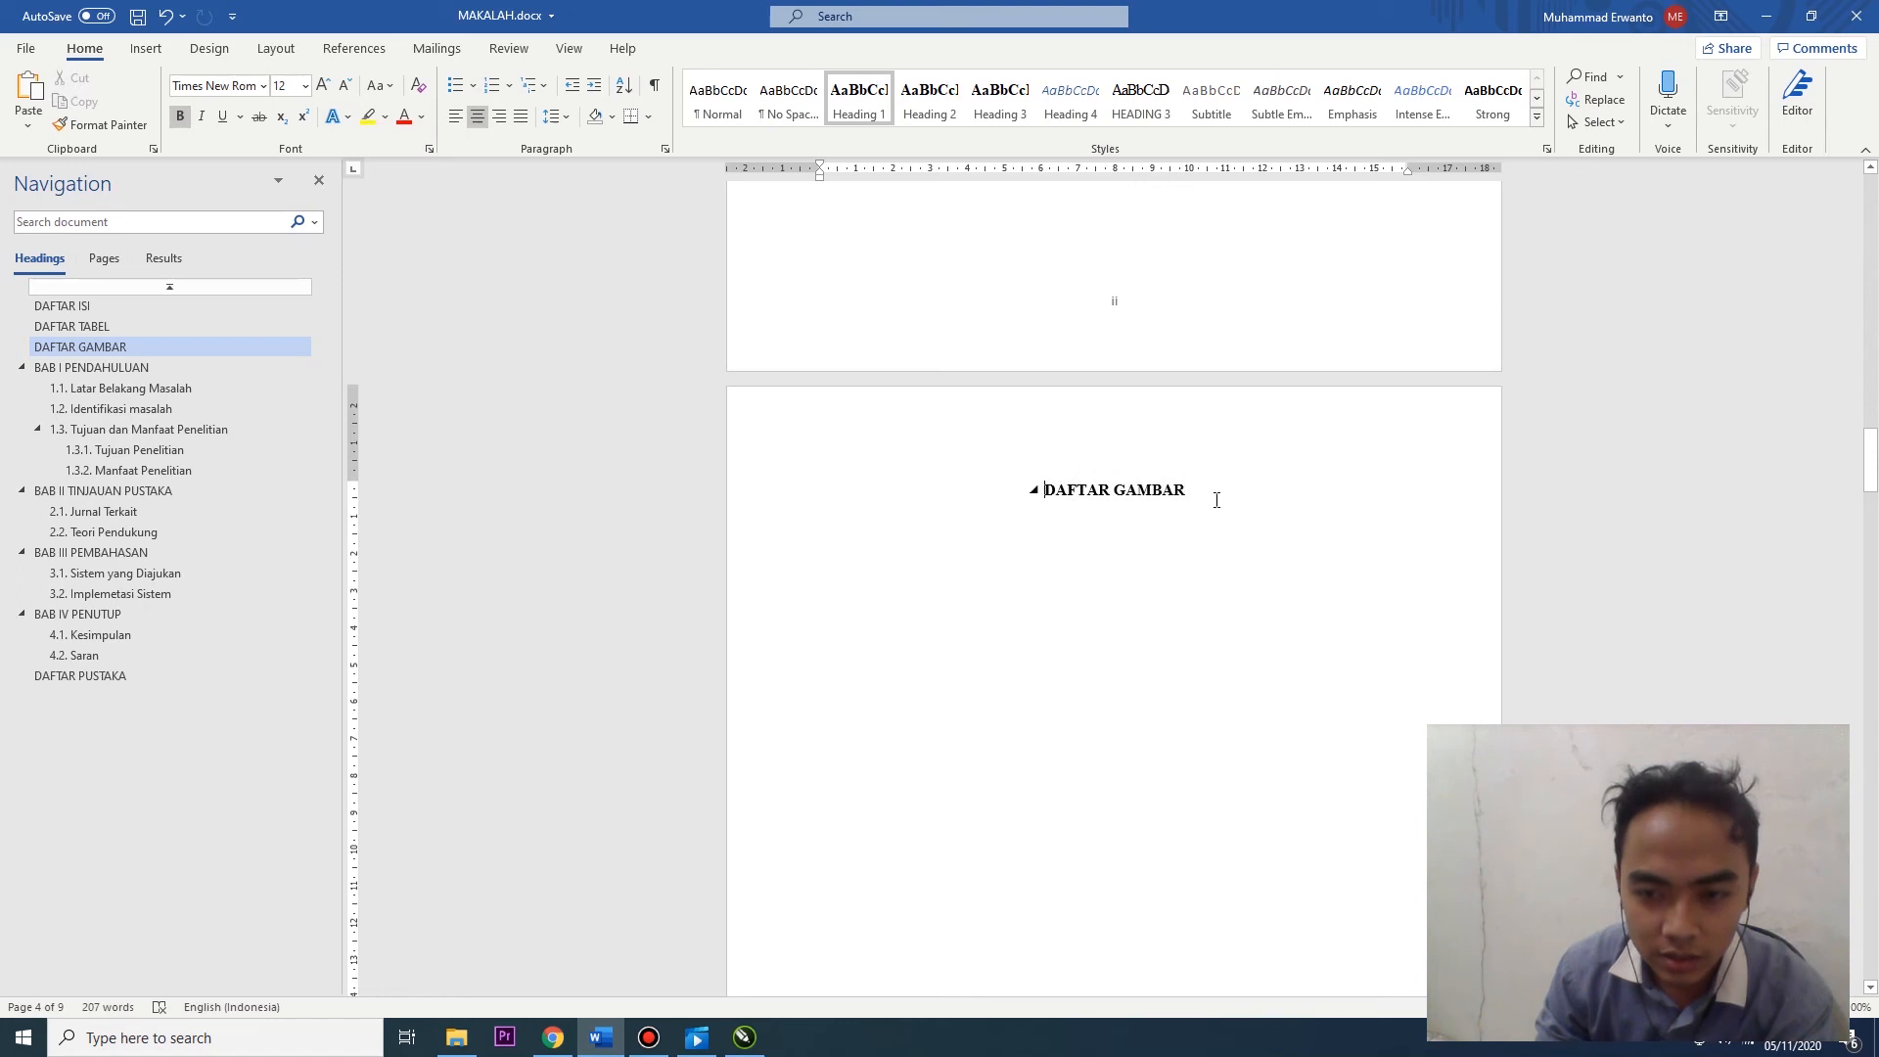
left_click(1142, 507)
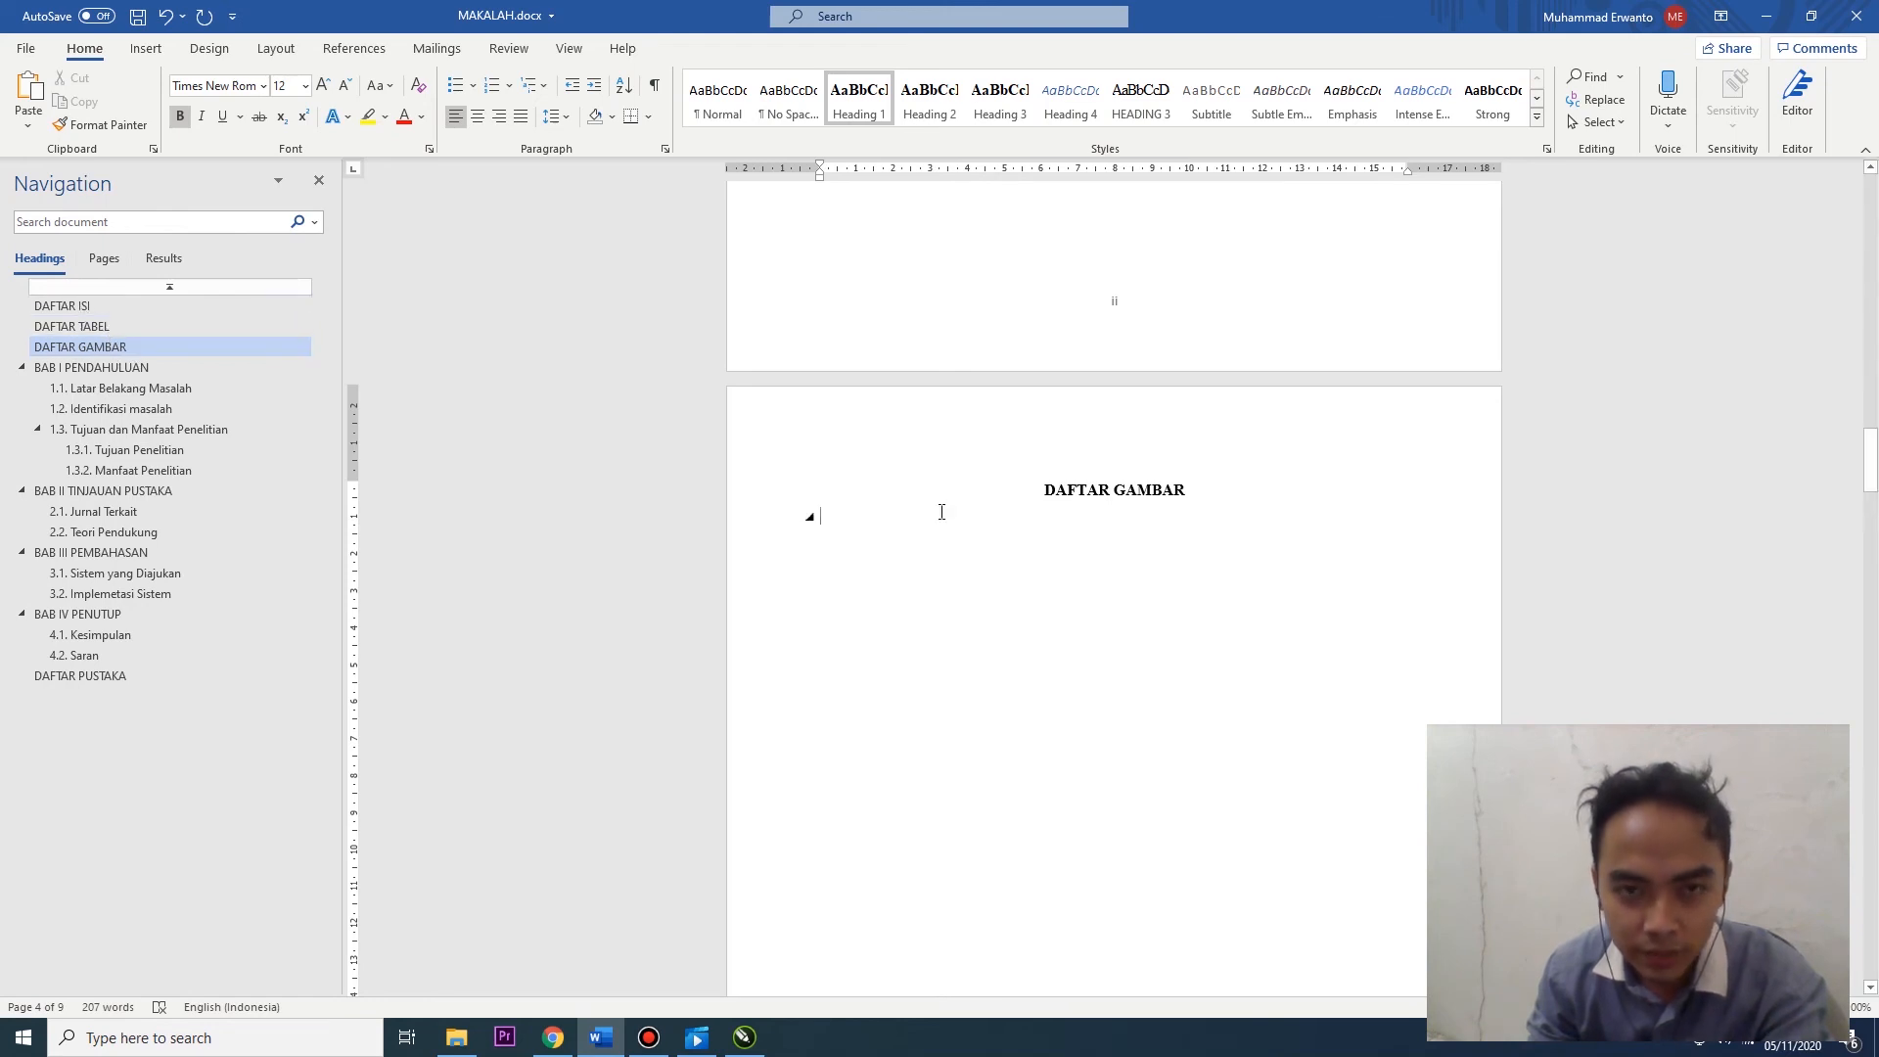
Insert a table of figures for the "Gambar 2." caption label on the empty line below the DAFTAR GAMBAR heading
left_click(341, 50)
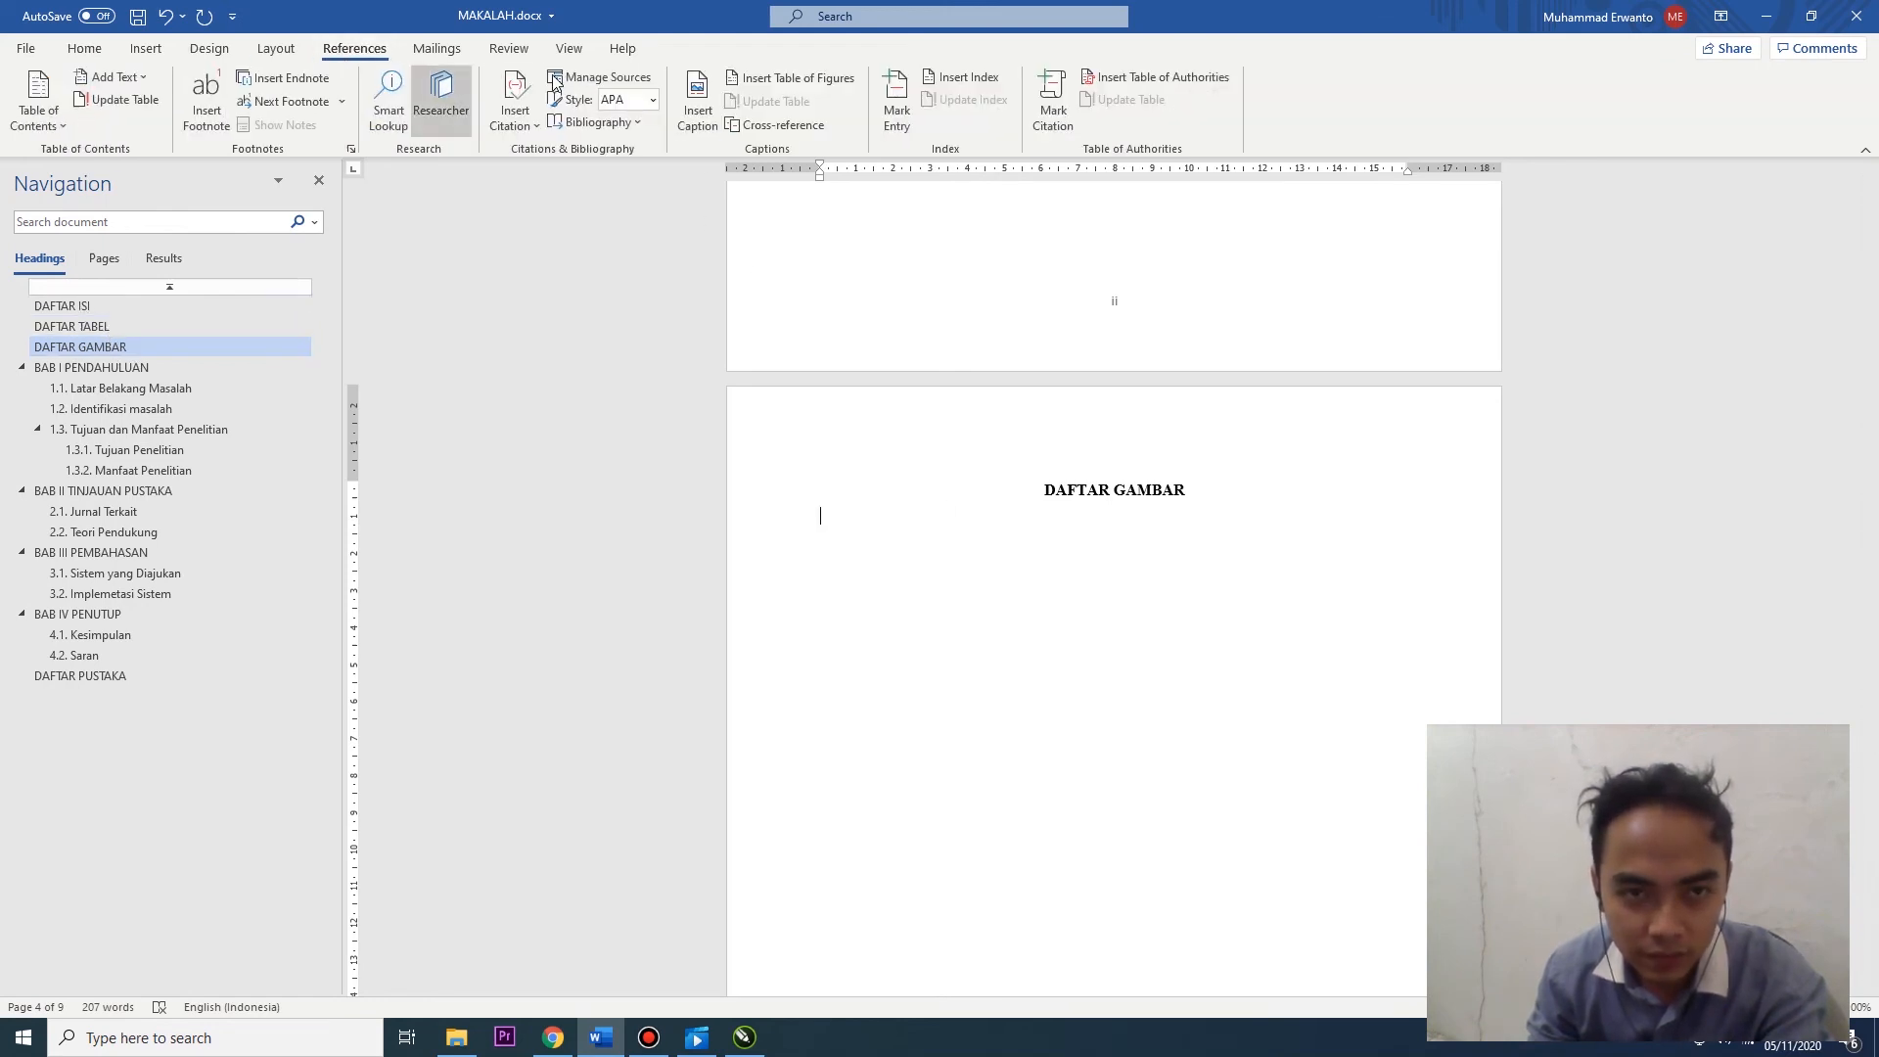
left_click(778, 78)
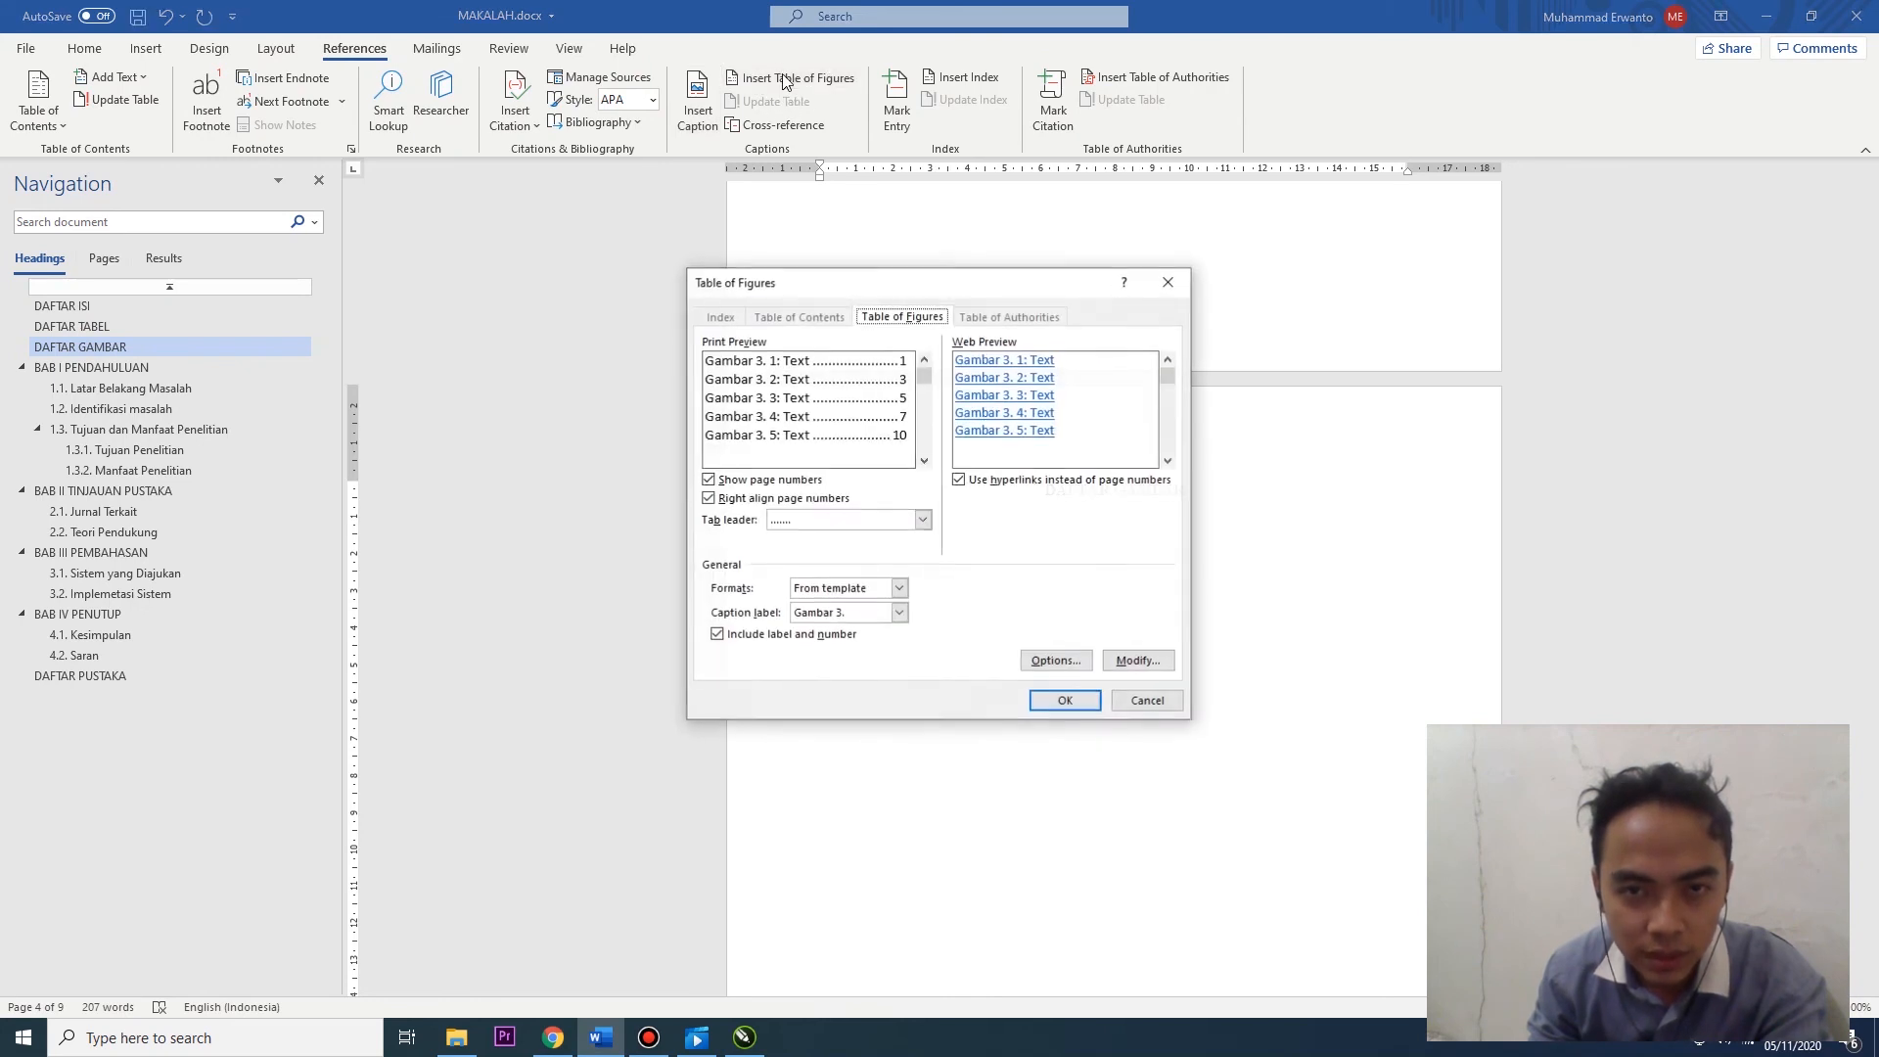
left_click(899, 615)
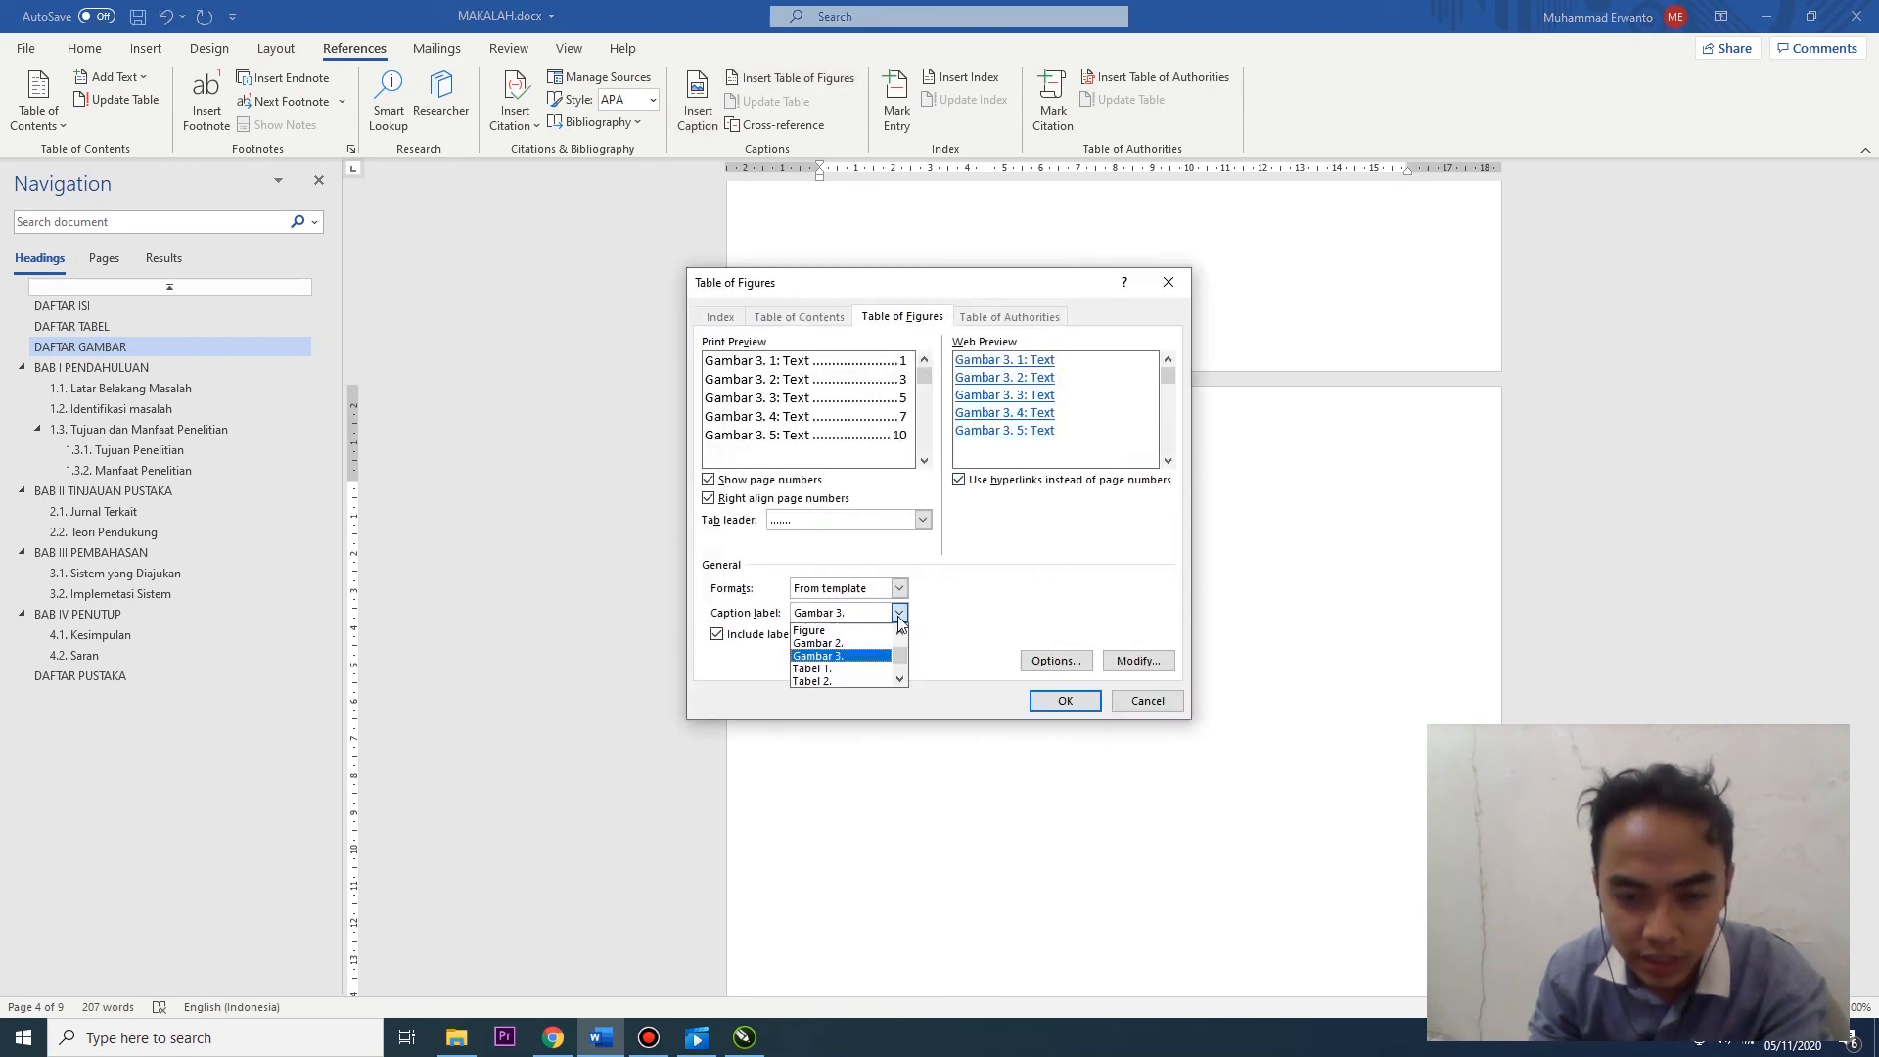
left_click(849, 644)
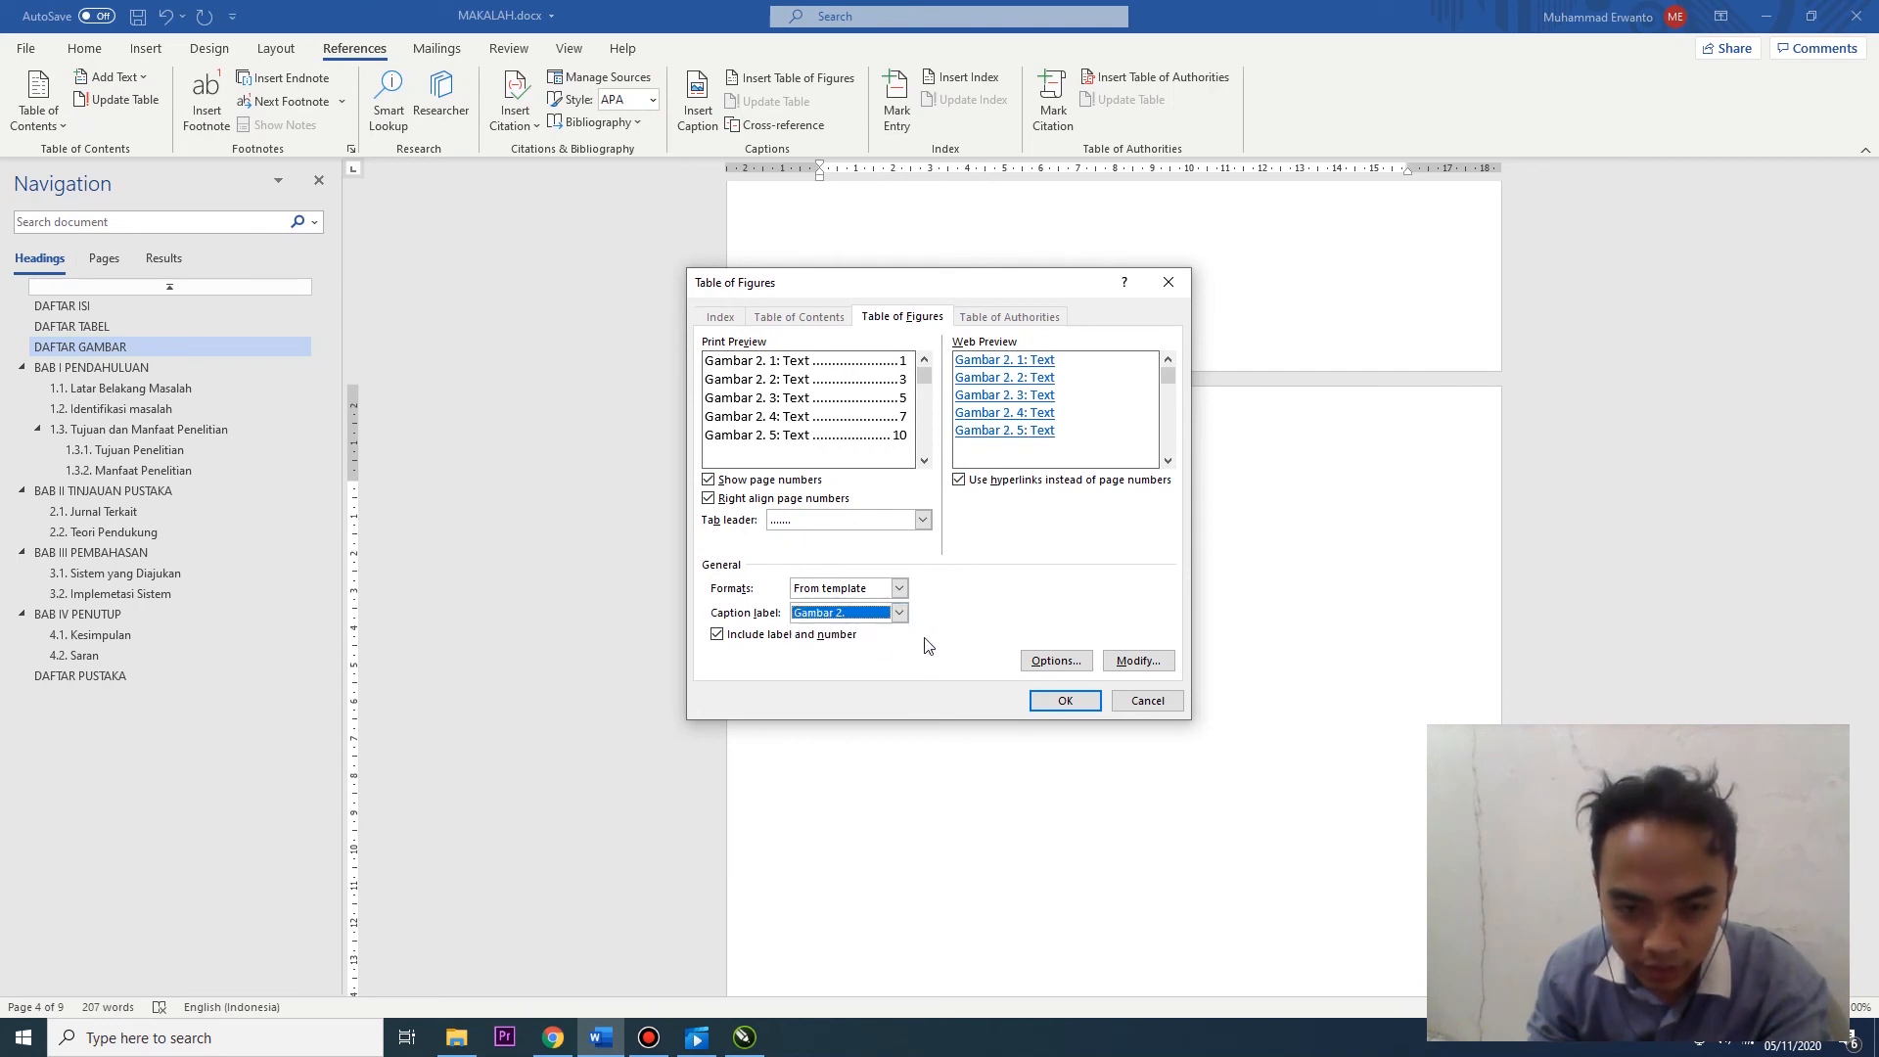
left_click(1064, 701)
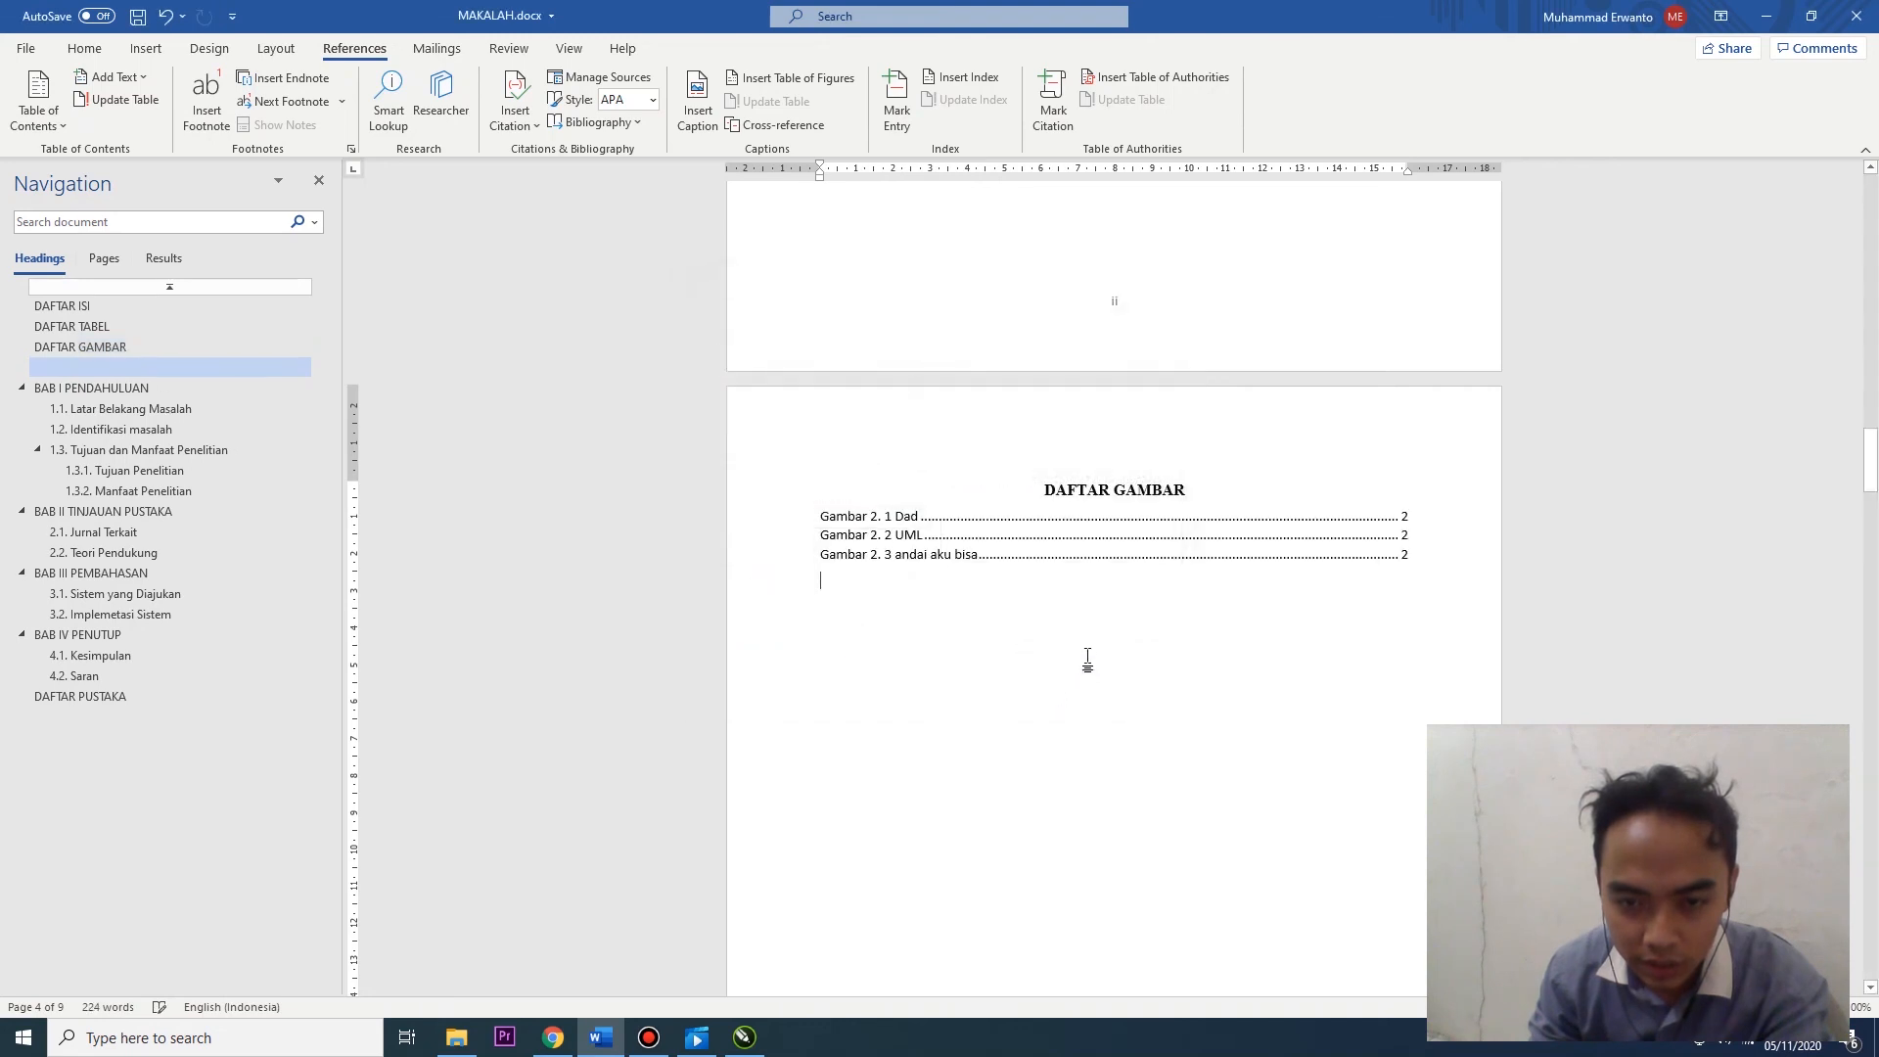
Add a second table of figures for the "Gambar 3." caption label below the Gambar 2 list
left_click(789, 76)
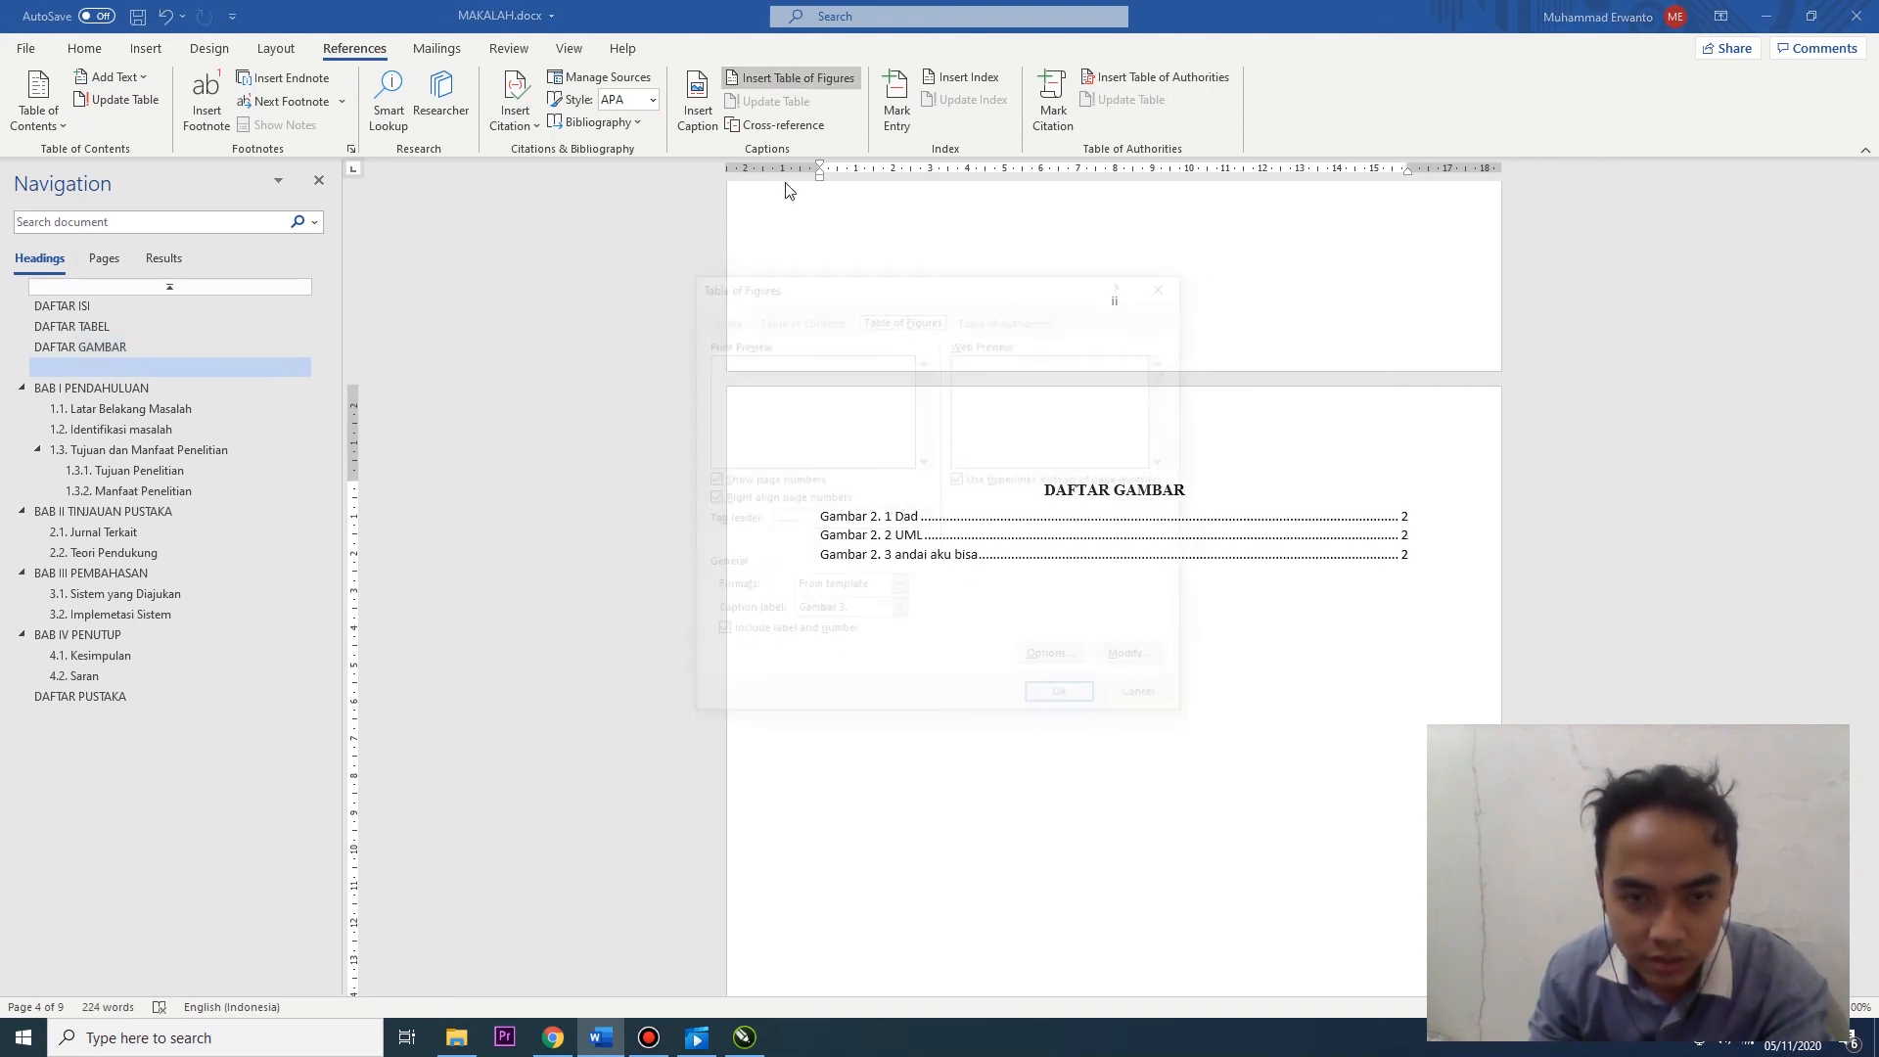
left_click(849, 615)
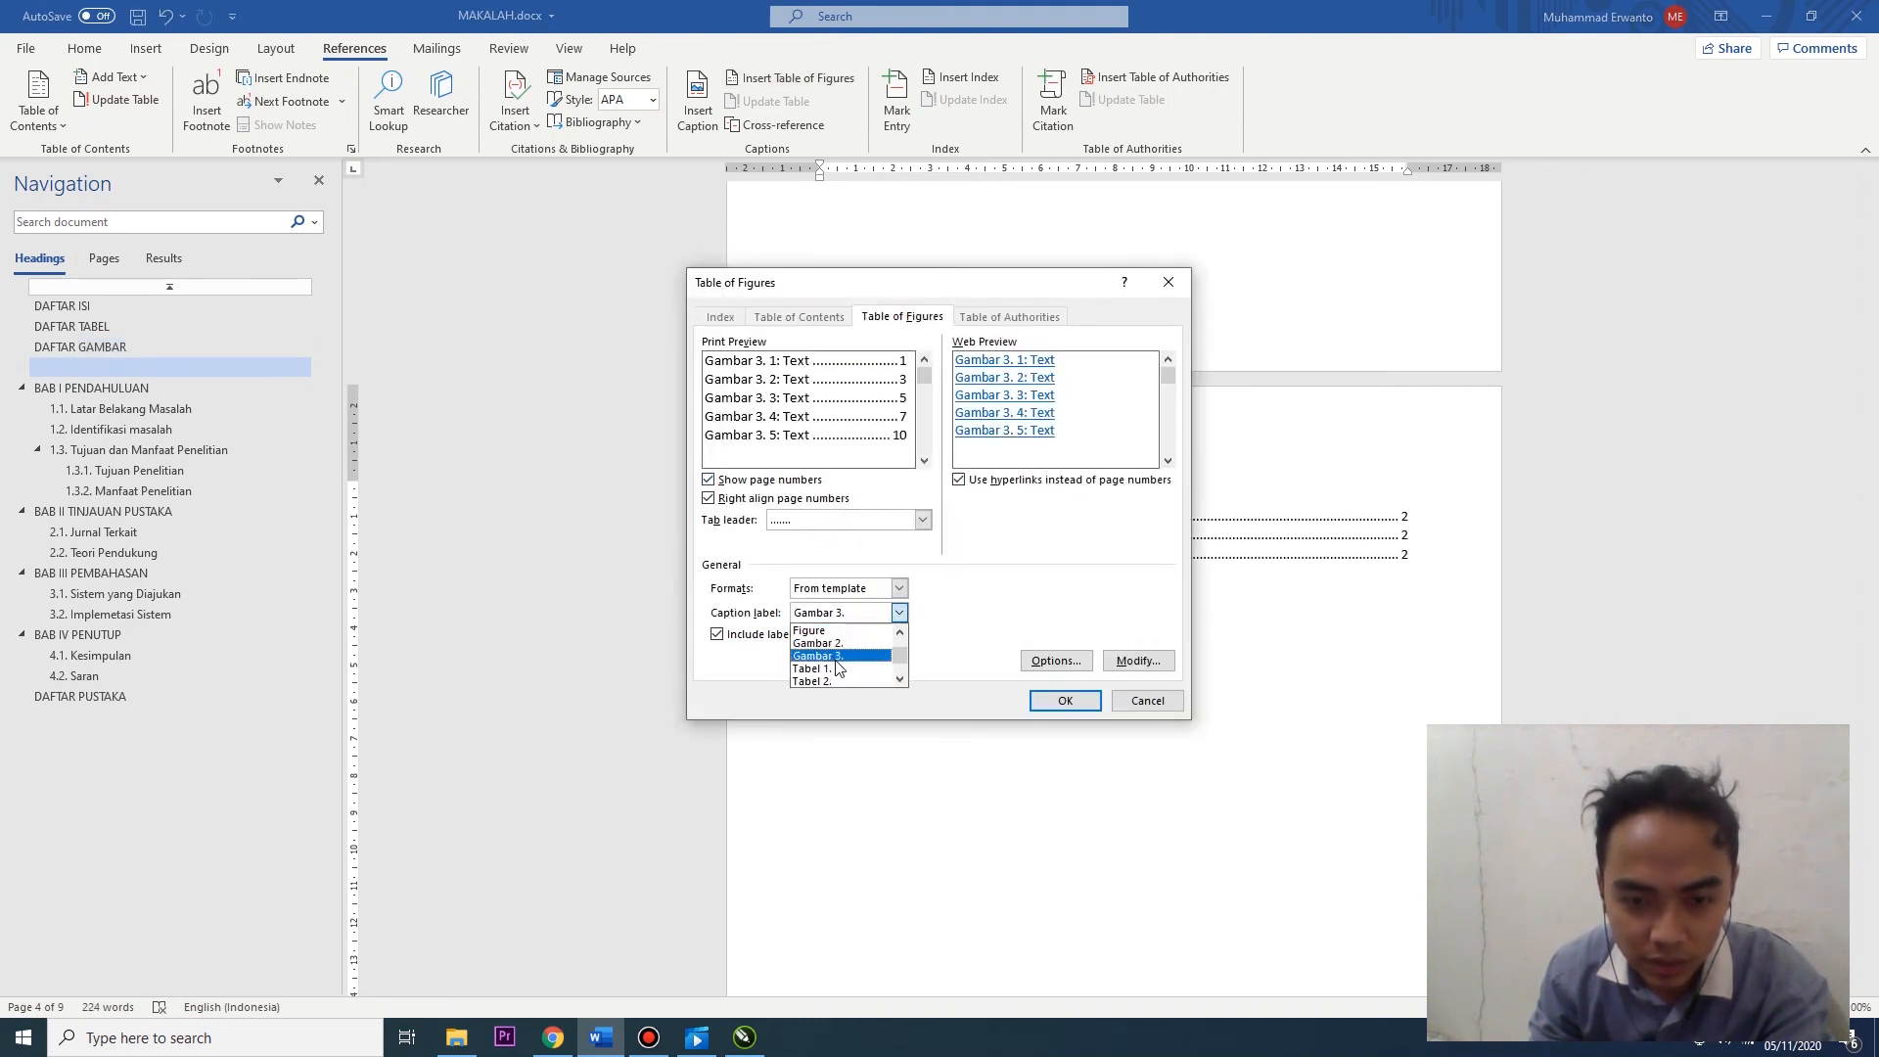
left_click(839, 663)
left_click(1065, 701)
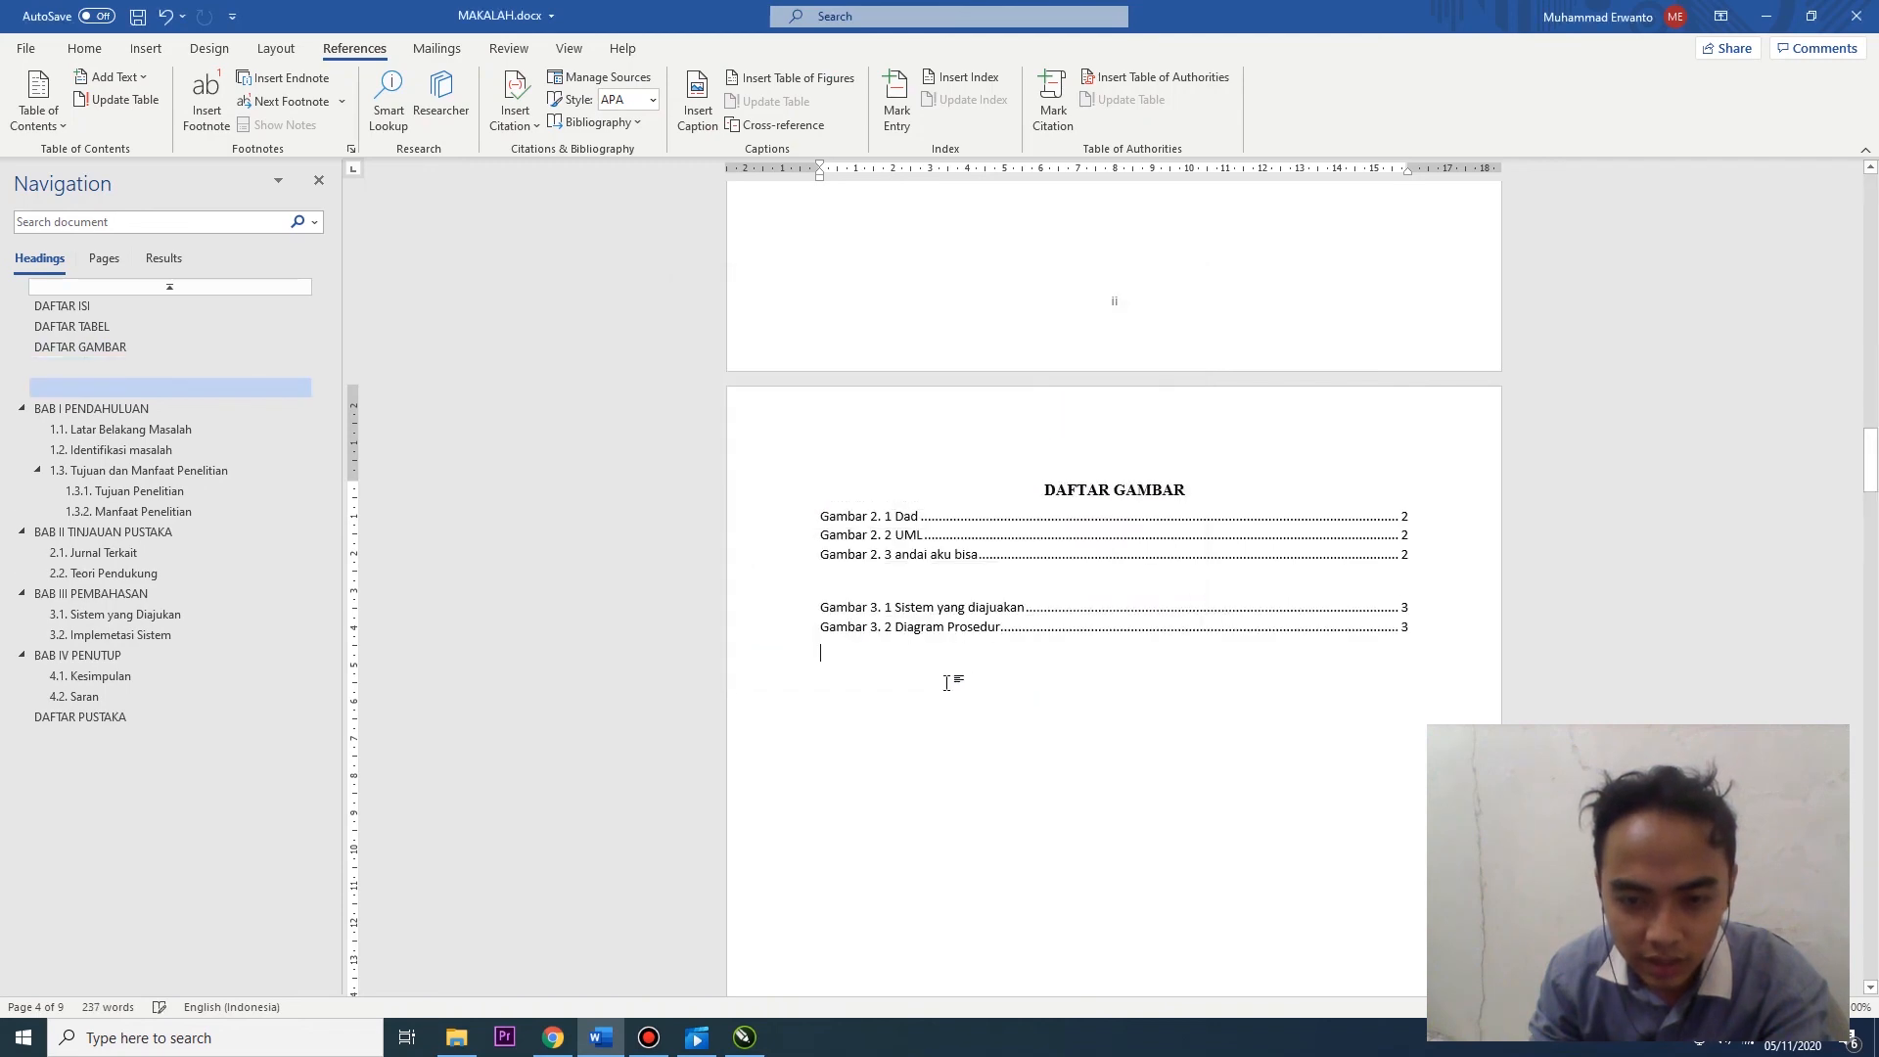
Review the table and figure captions in the chapters from BAB I through BAB IV
scroll(1355, 554, "down", 15)
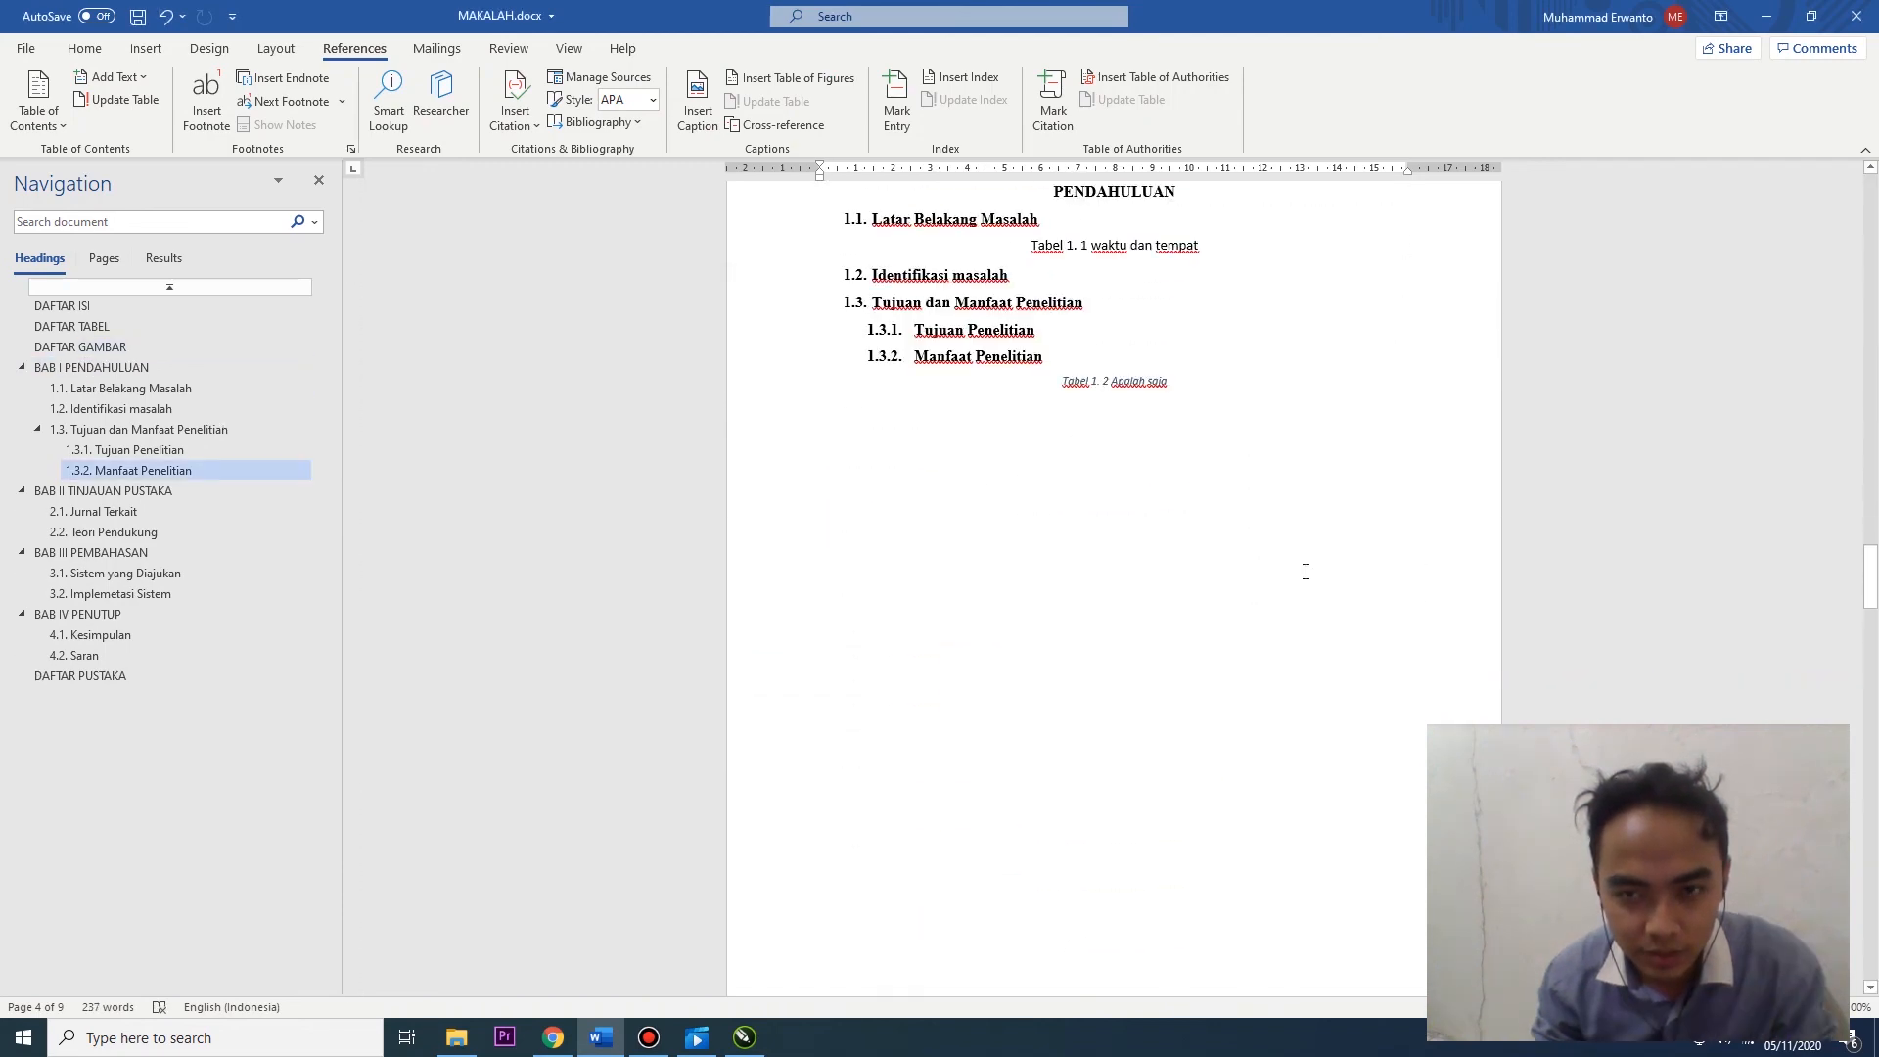
scroll(1306, 571, "down", 10)
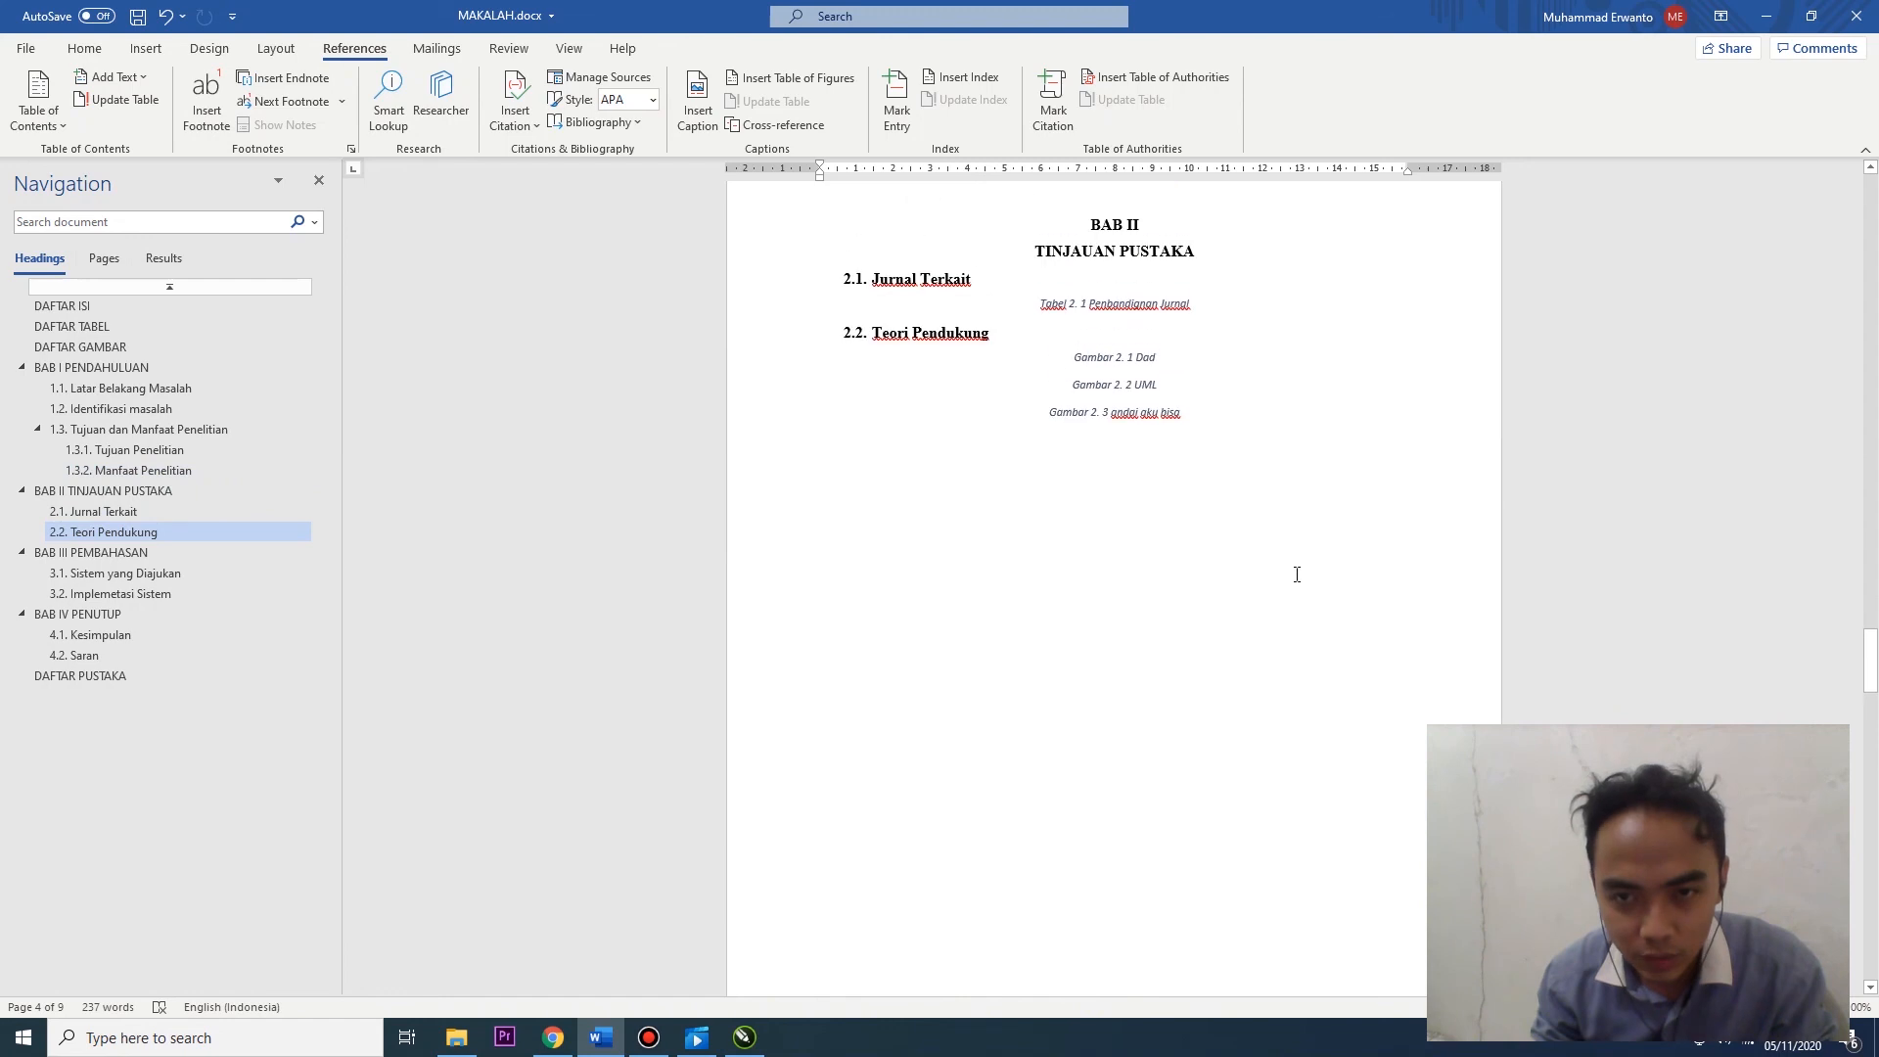
scroll(1302, 572, "down", 15)
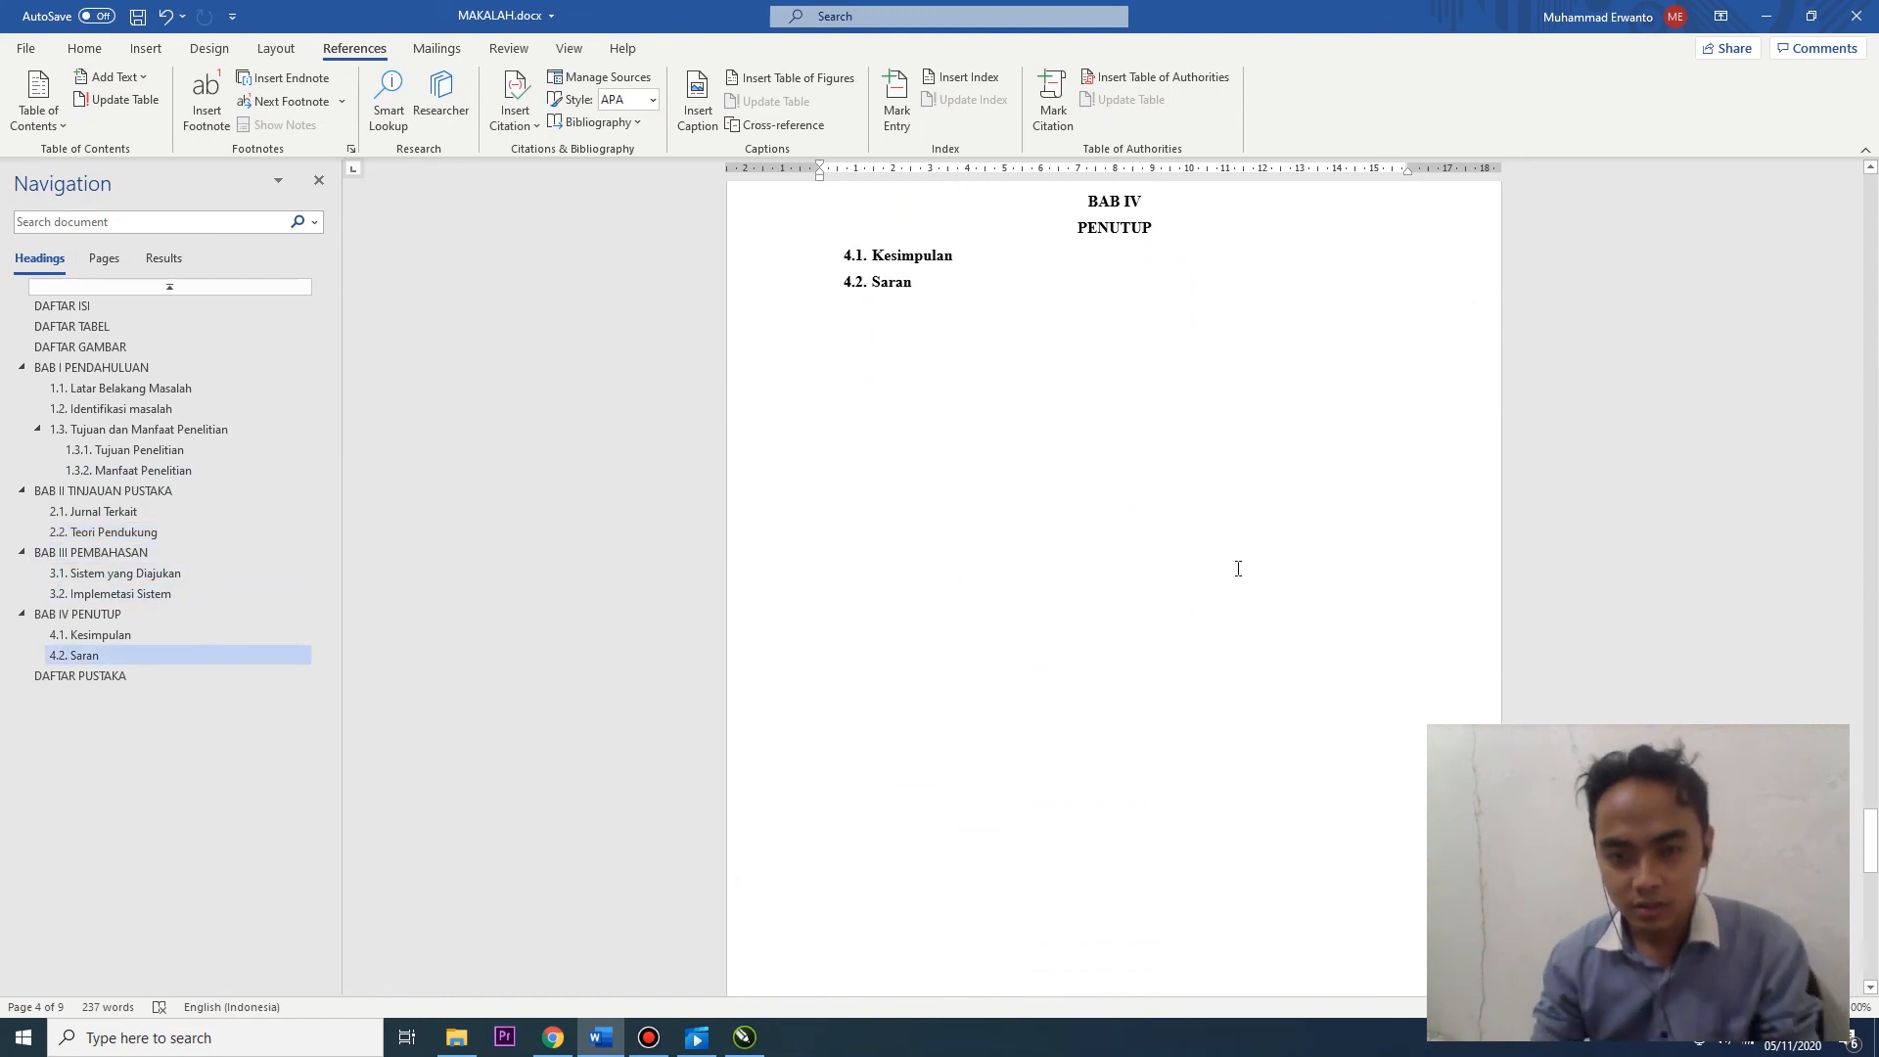
scroll(1015, 474, "up", 10)
scroll(1006, 478, "up", 7)
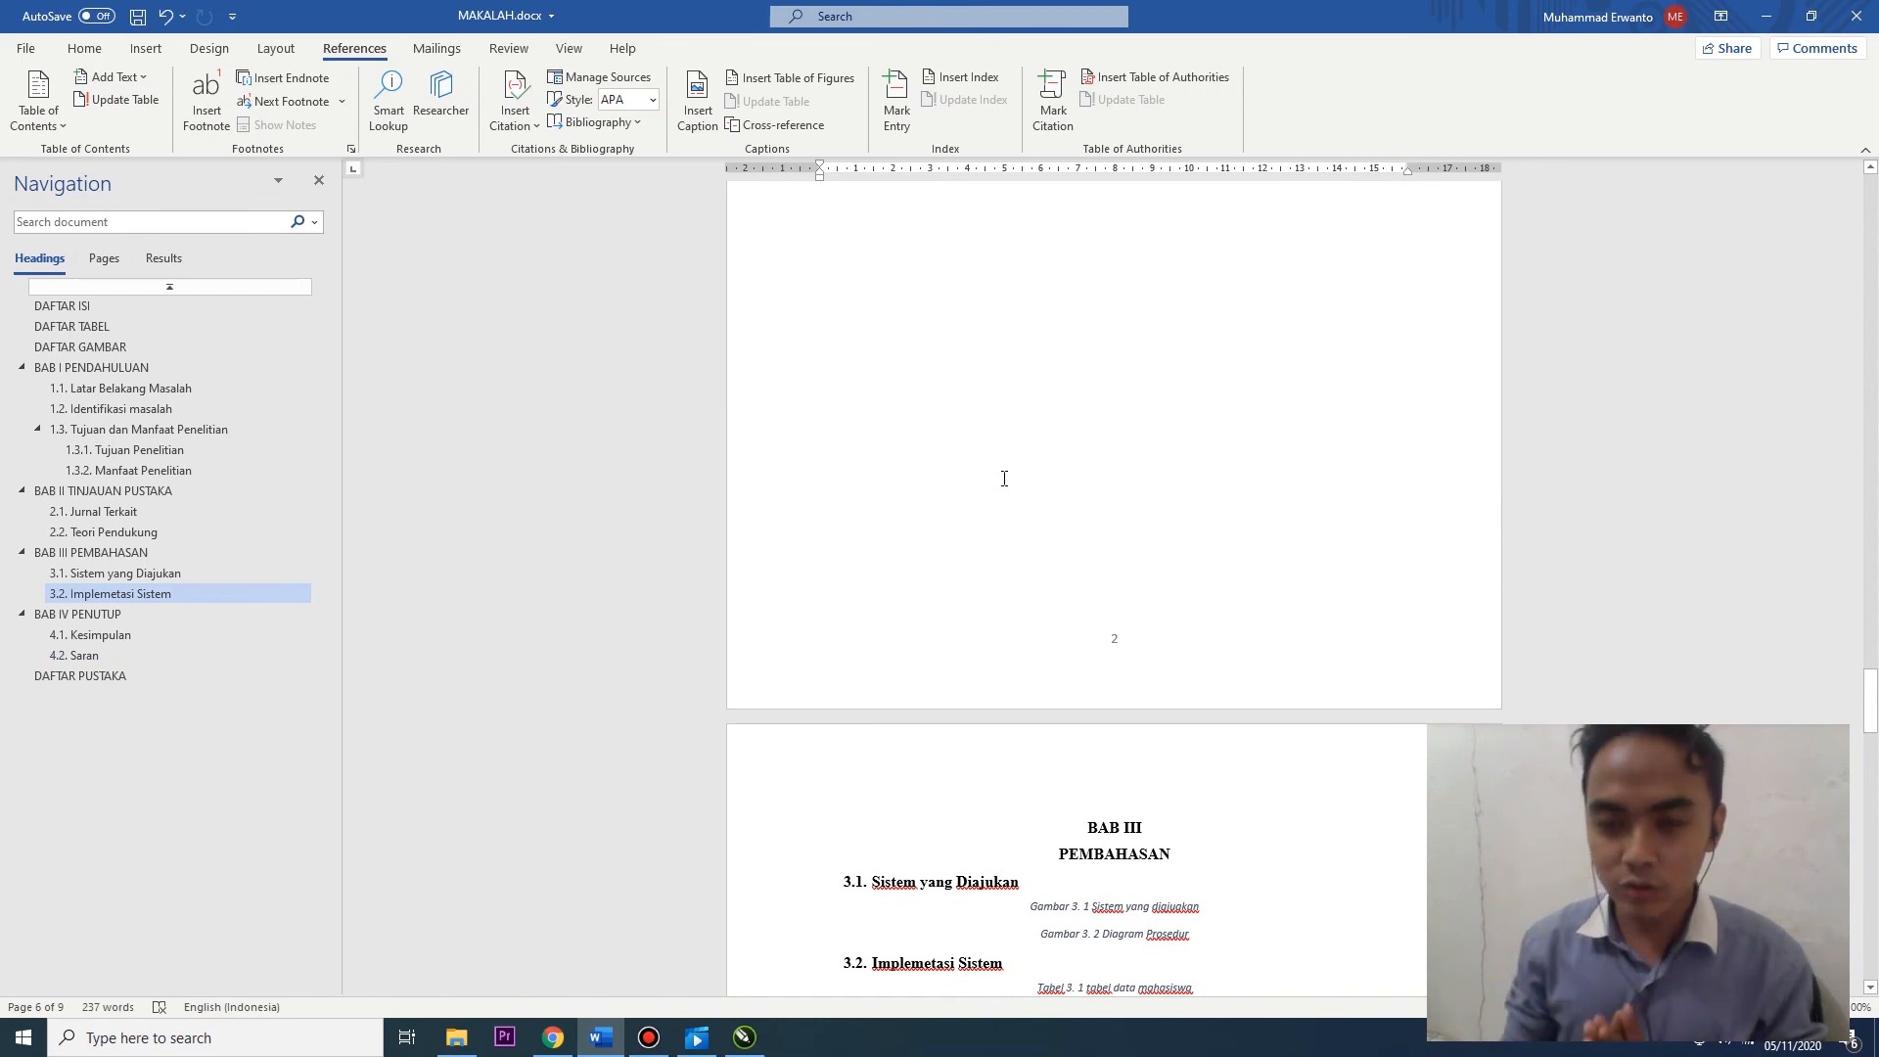